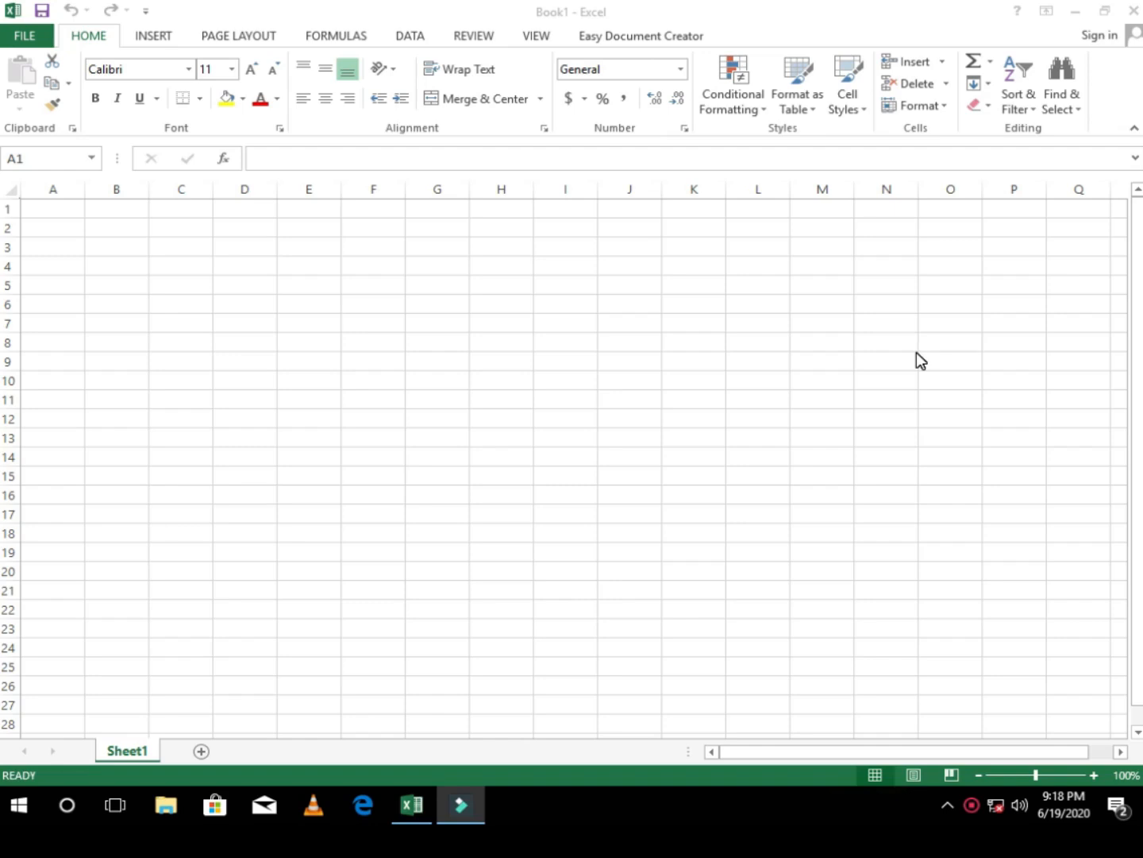
Step: Examine how cell A1 lies in column A and row 1 by selecting the cell, the whole column and the whole row
left_click(59, 211)
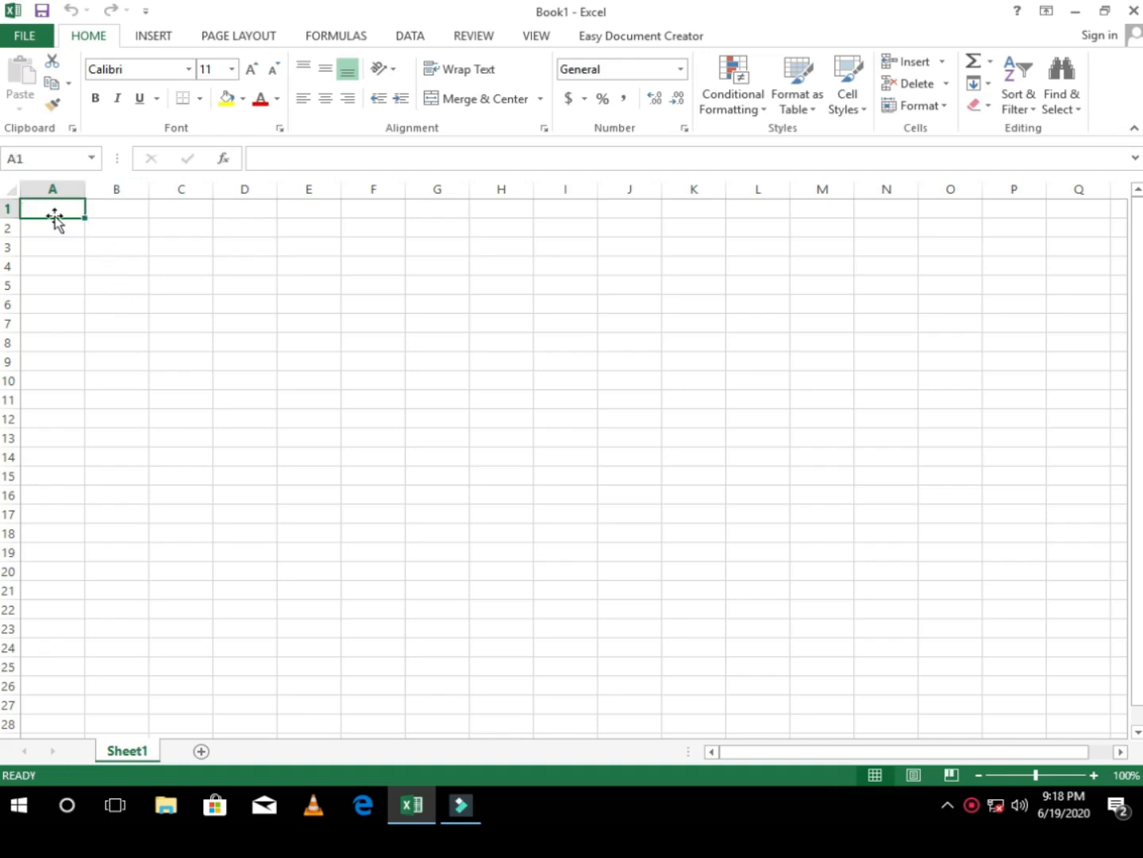
left_click(53, 208)
left_click(51, 247)
left_click(46, 205)
left_click(137, 218)
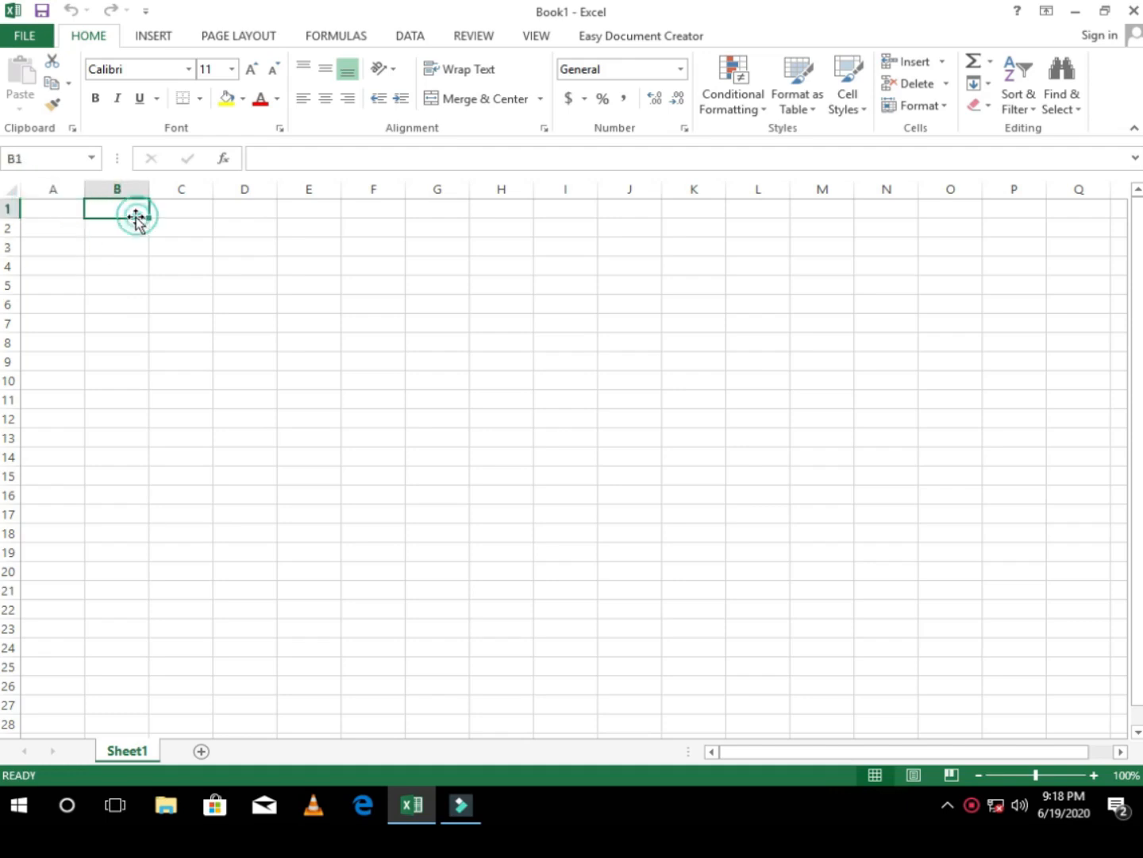
left_click(48, 209)
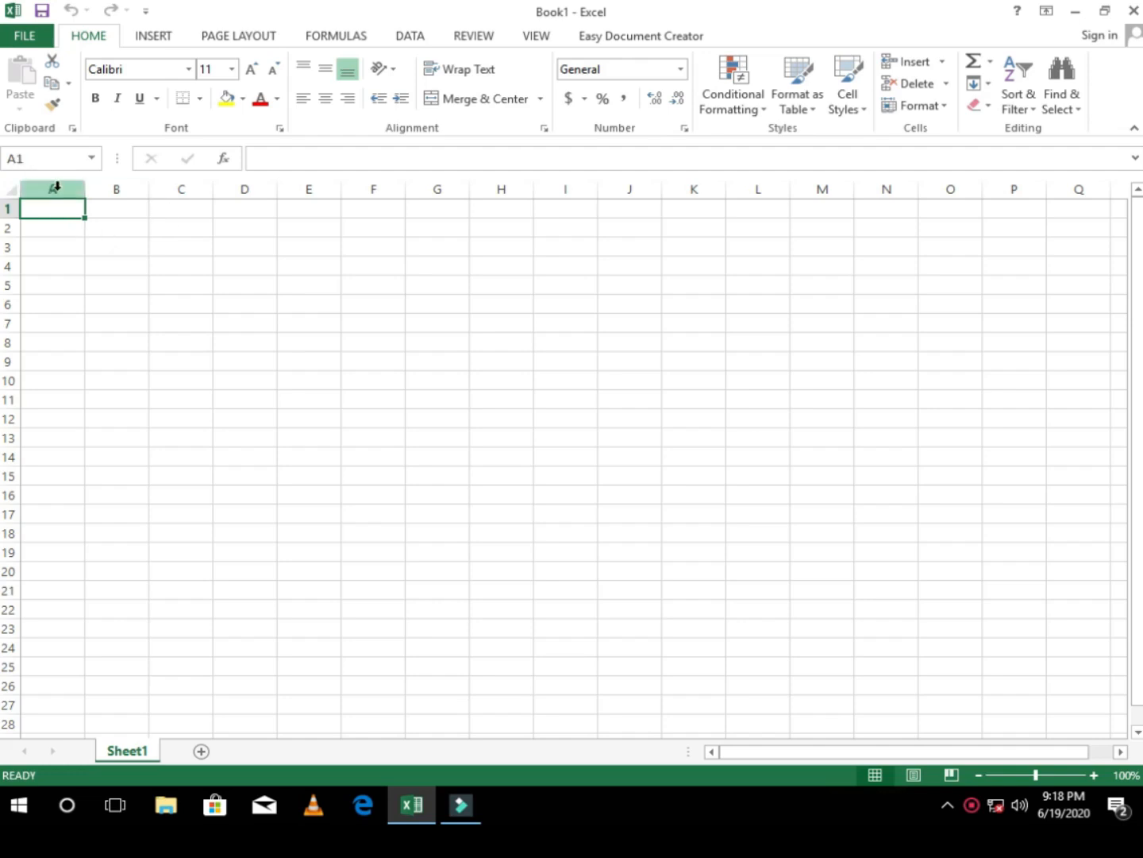
left_click(54, 189)
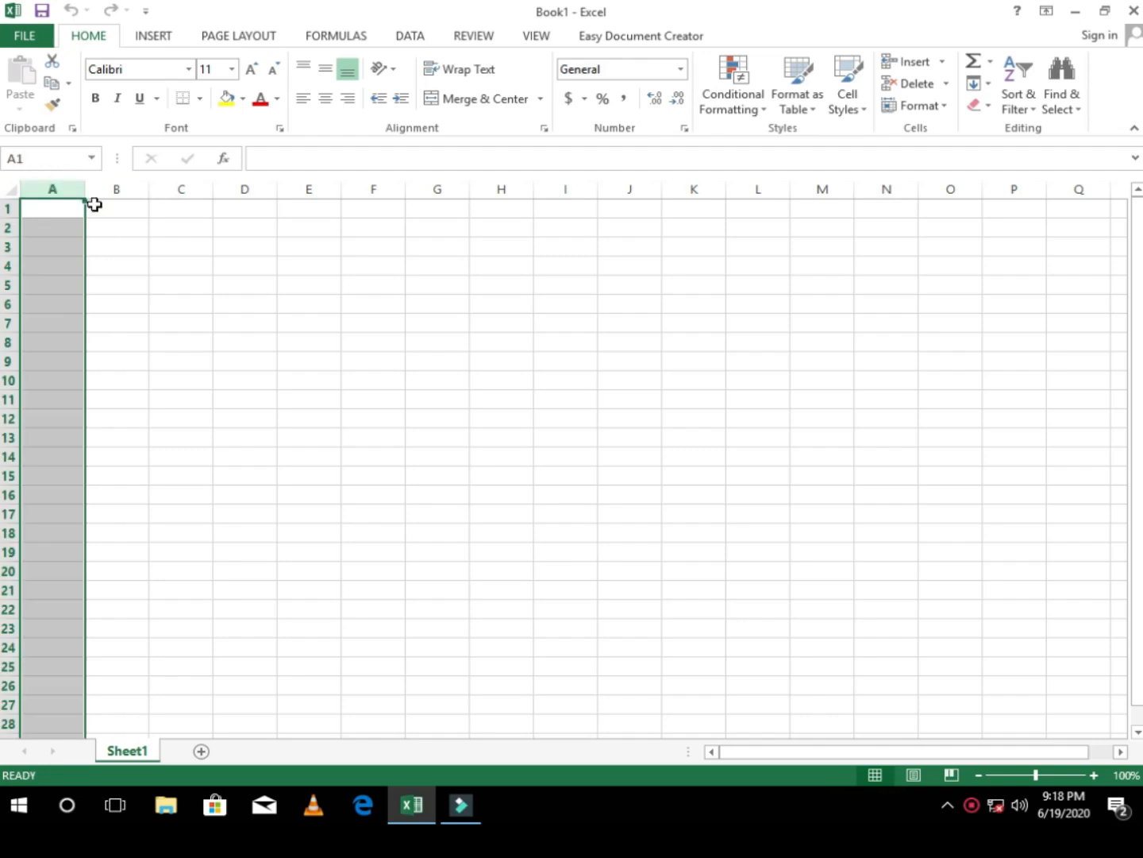
left_click(11, 208)
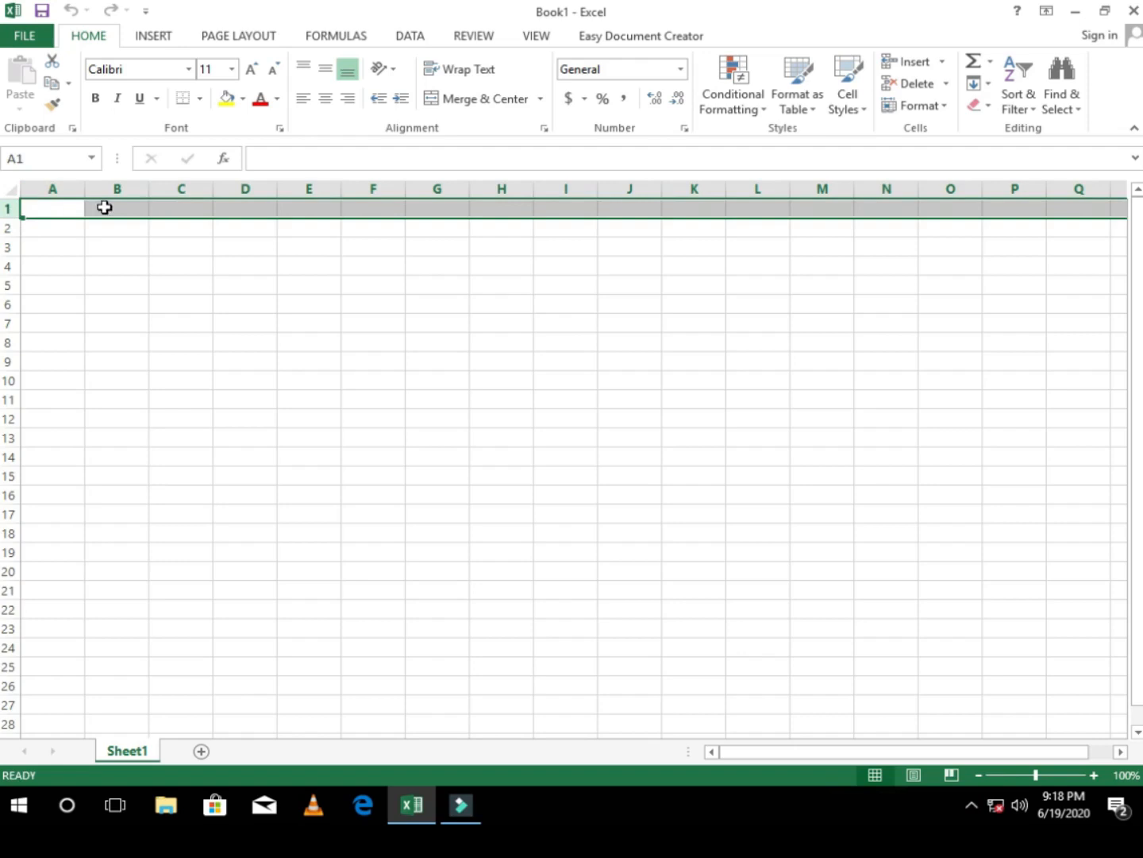
left_click(54, 210)
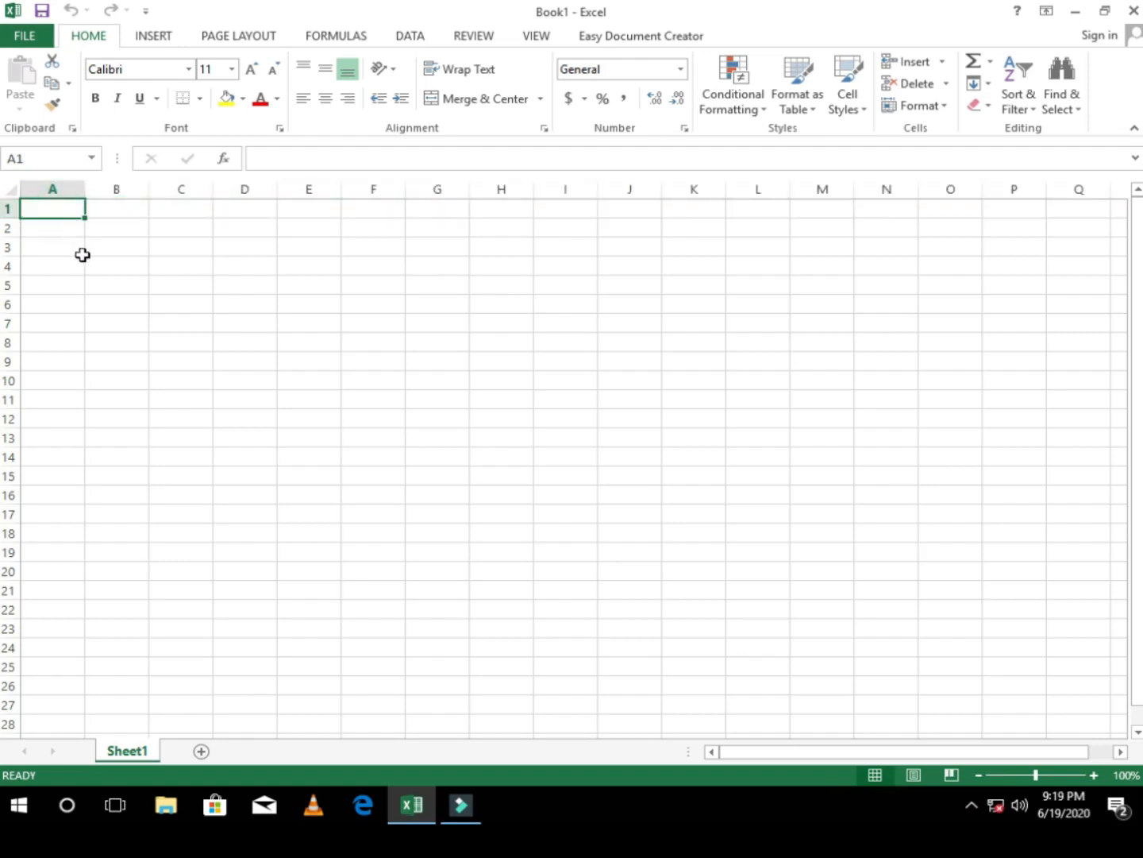
Step: Look through columns A to D and across the cells of row 1, returning to cell A1
left_click(51, 189)
left_click(118, 190)
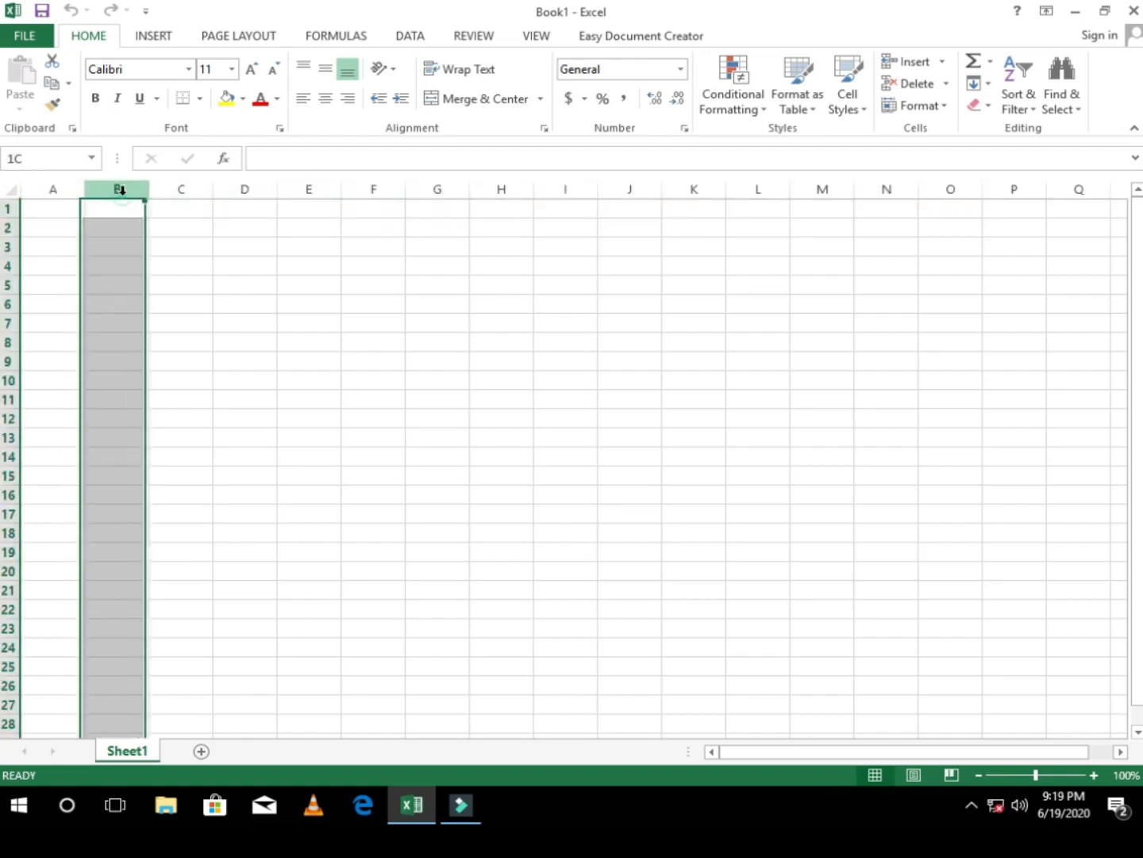
left_click(182, 206)
left_click(238, 190)
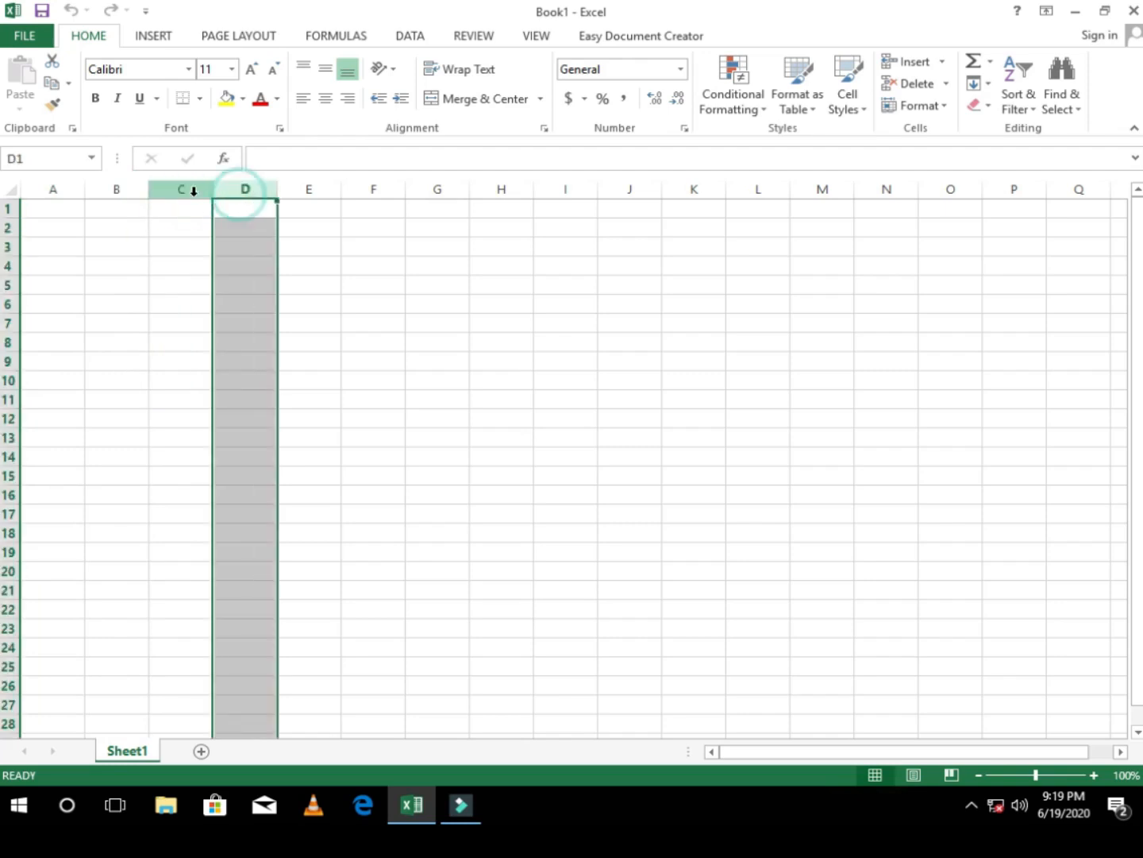
left_click(181, 190)
left_click(82, 191)
left_click(43, 213)
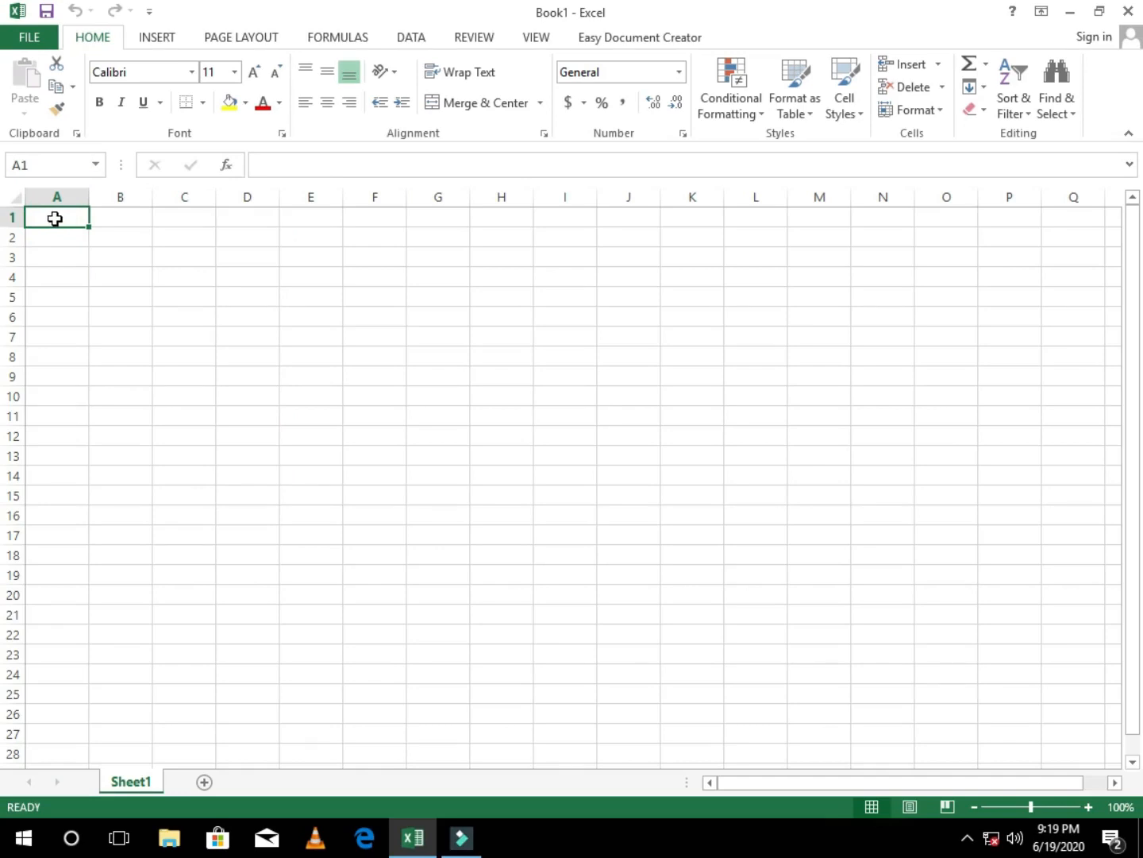
key("Right")
key("Right")
key("Right")
key("Right")
key("Right")
key("Right")
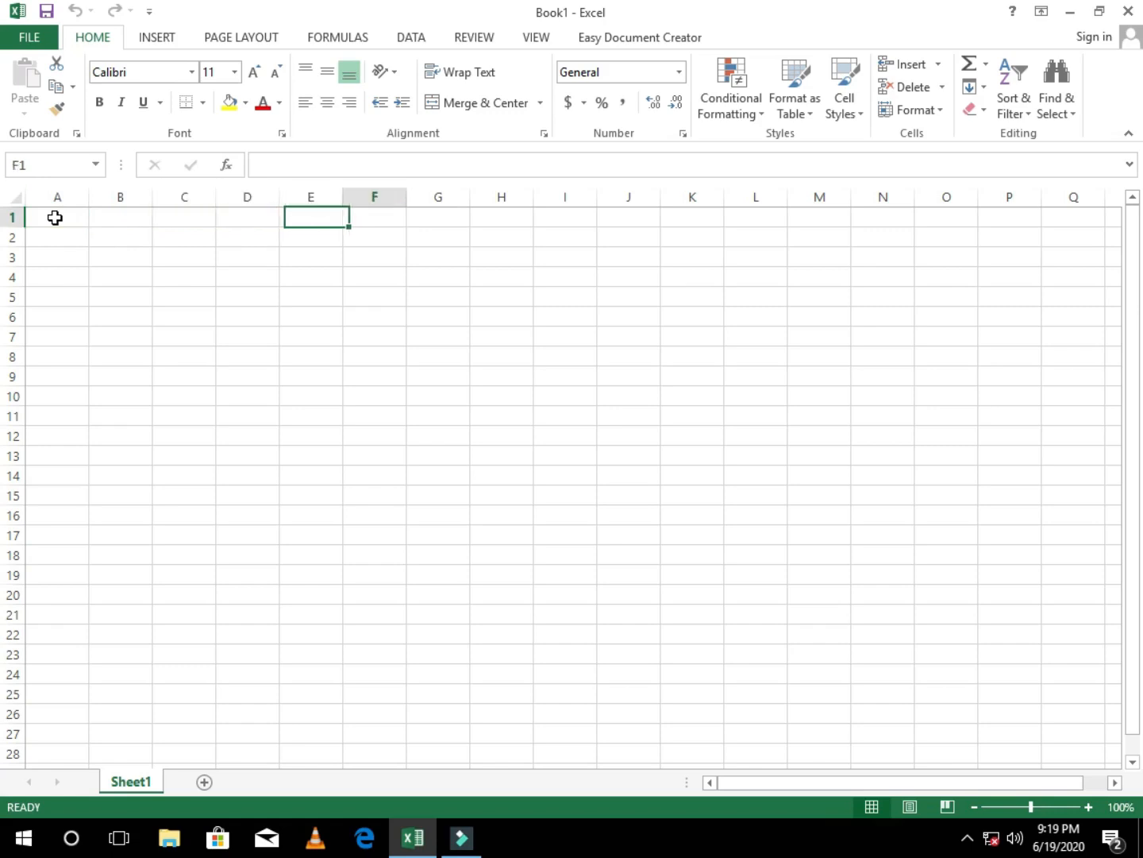
left_click(54, 216)
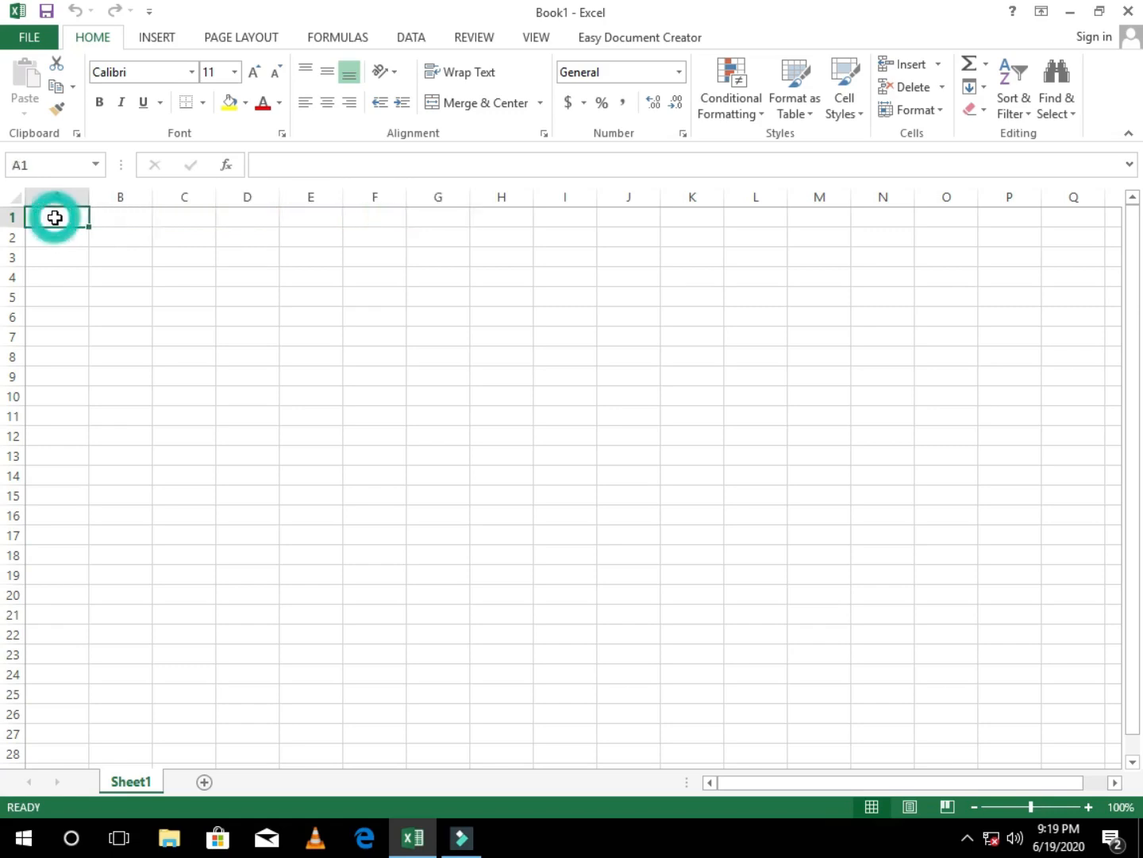
Step: Look through rows 2 to 4 and down the cells of column A, ending at cell B2
left_click(11, 237)
left_click(12, 256)
left_click(12, 277)
left_click(64, 217)
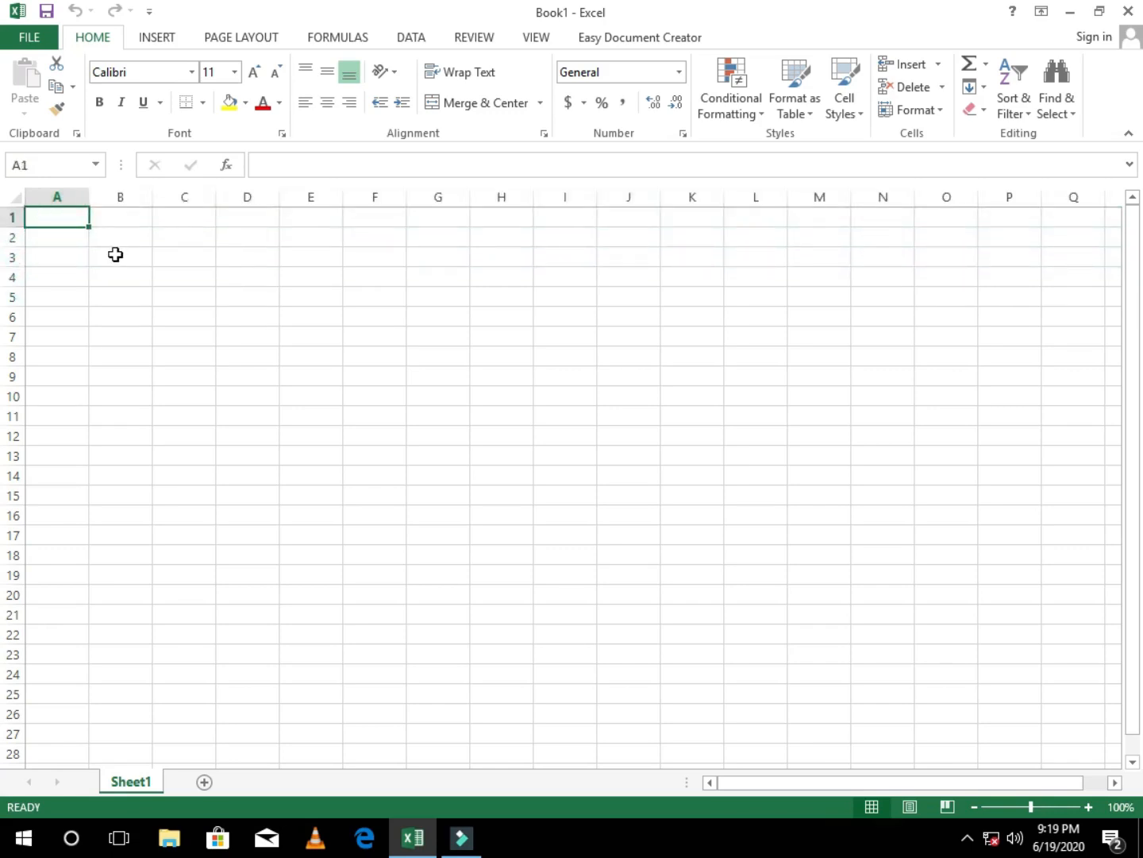
key("Down")
key("Down")
key("Down")
key("Down")
key("Down")
key("Down")
key("Down")
key("Down")
key("Down")
key("Down")
key("Down")
key("Down")
key("Down")
key("Down")
key("Down")
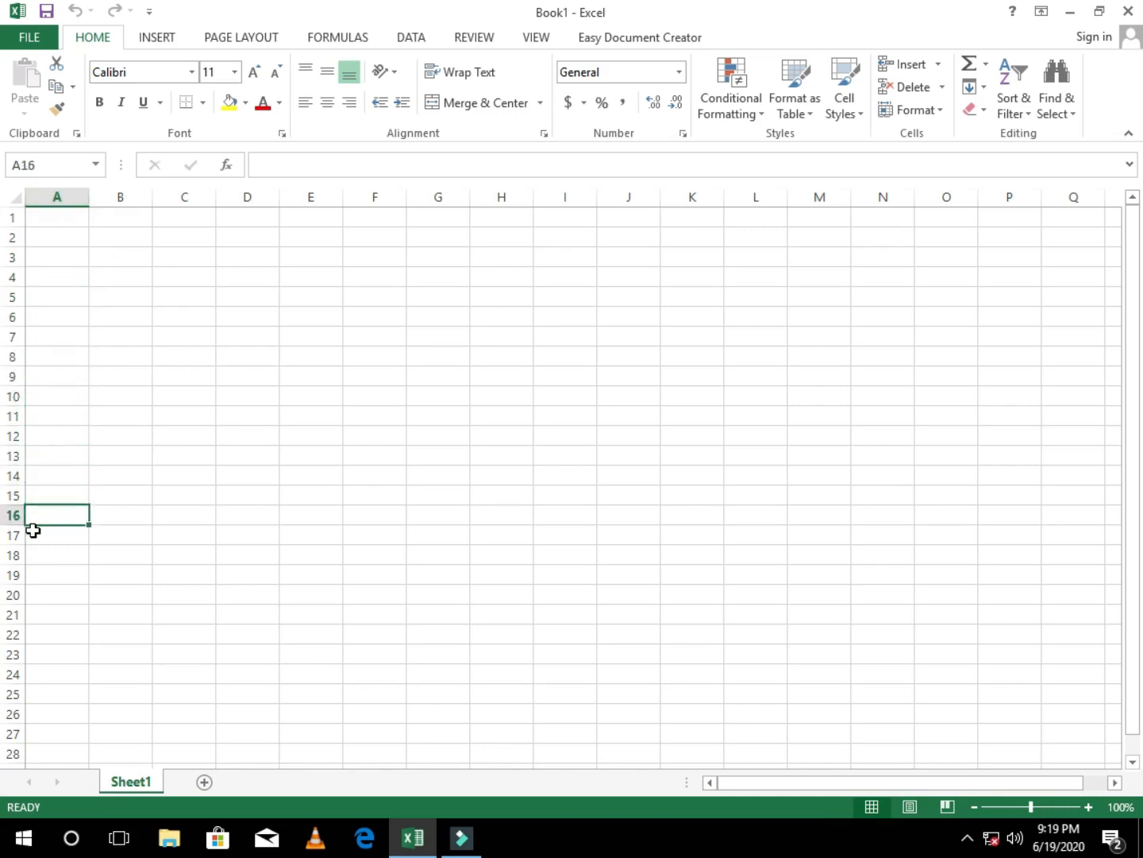
left_click(68, 273)
left_click(127, 238)
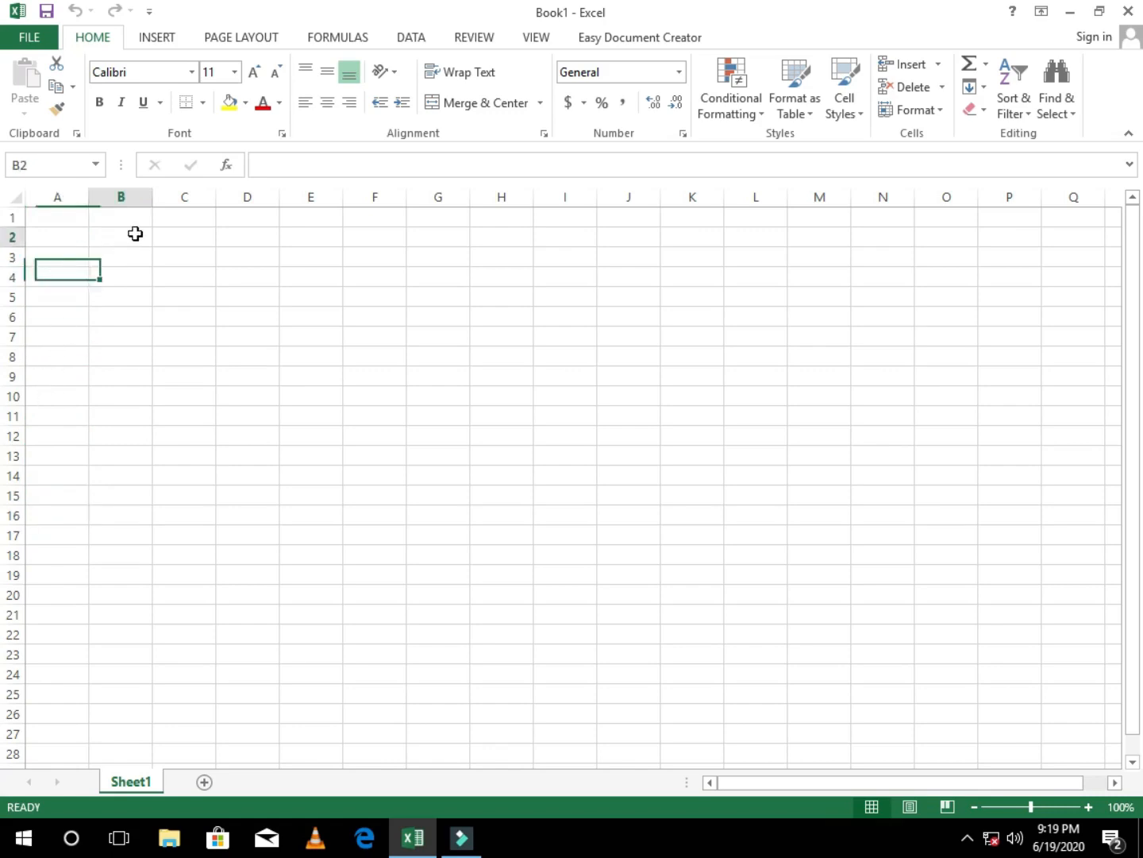
Step: Enter the headings Name, Age, Sex and Education level in cells A1 to D1
left_click(60, 219)
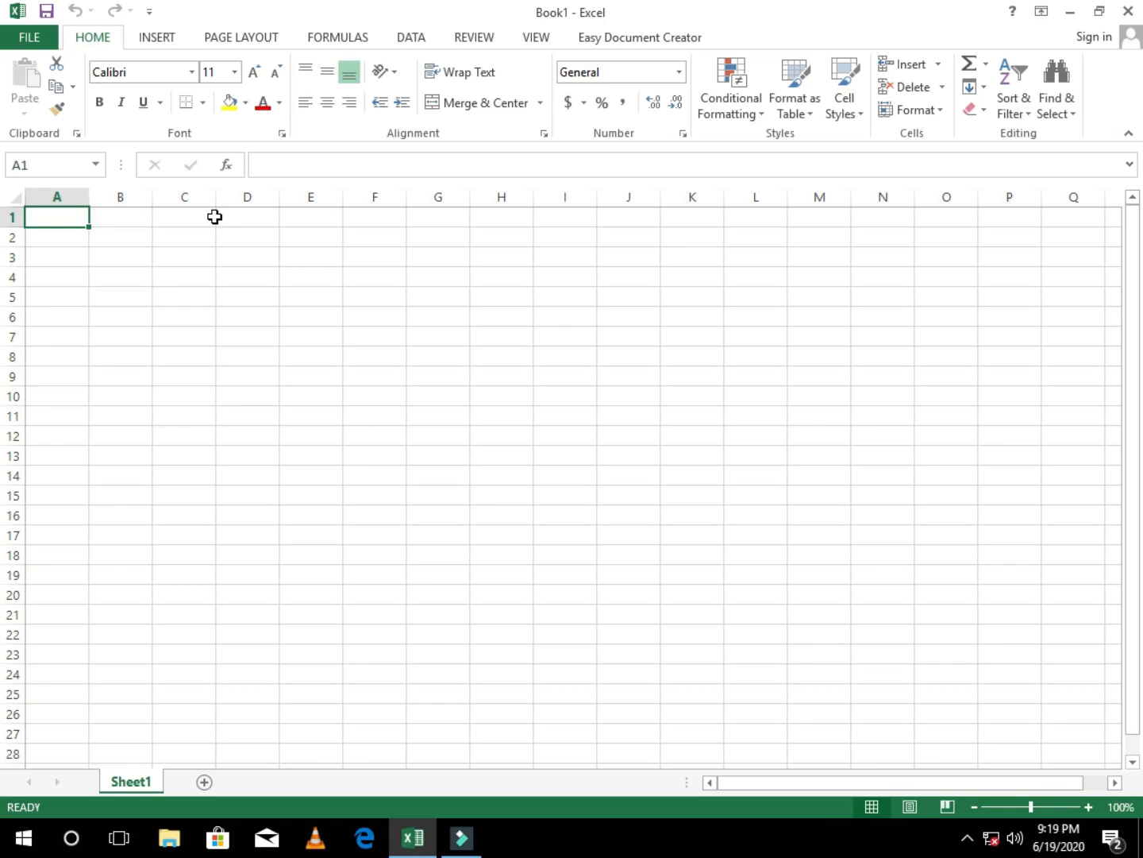
type("Name")
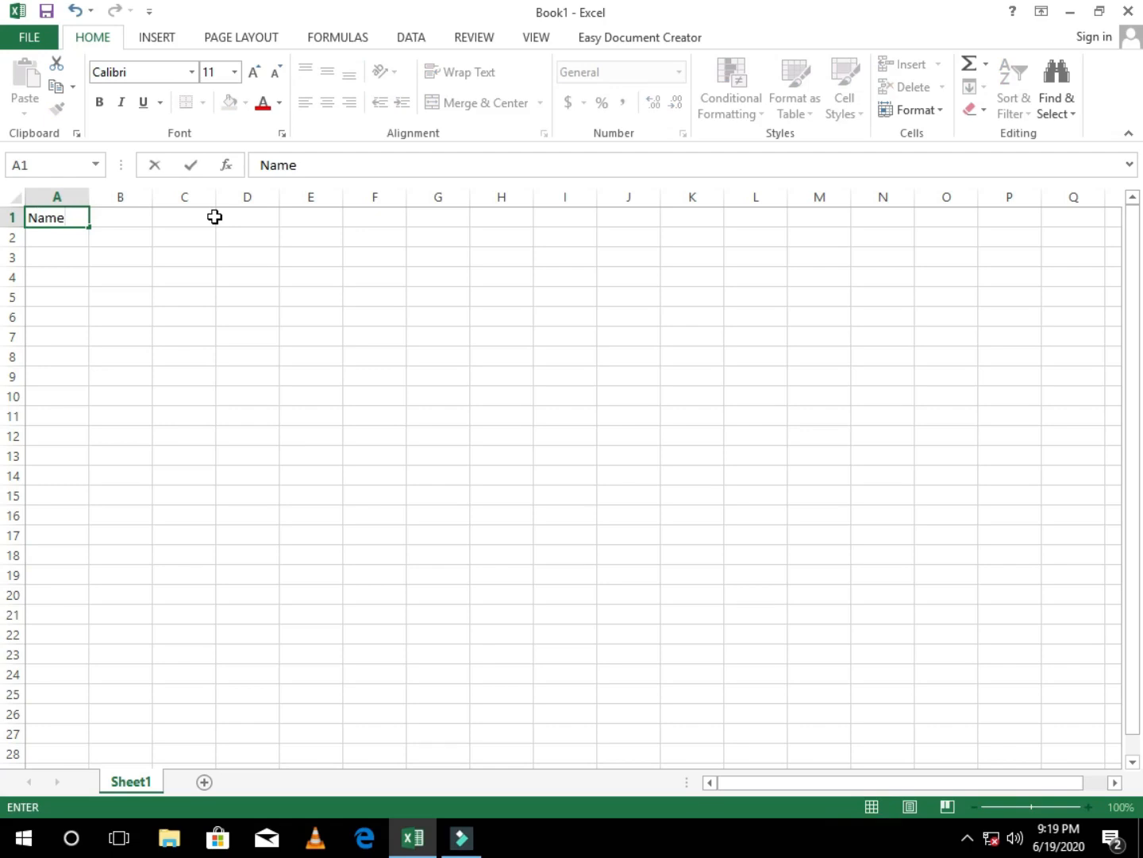
key("Tab")
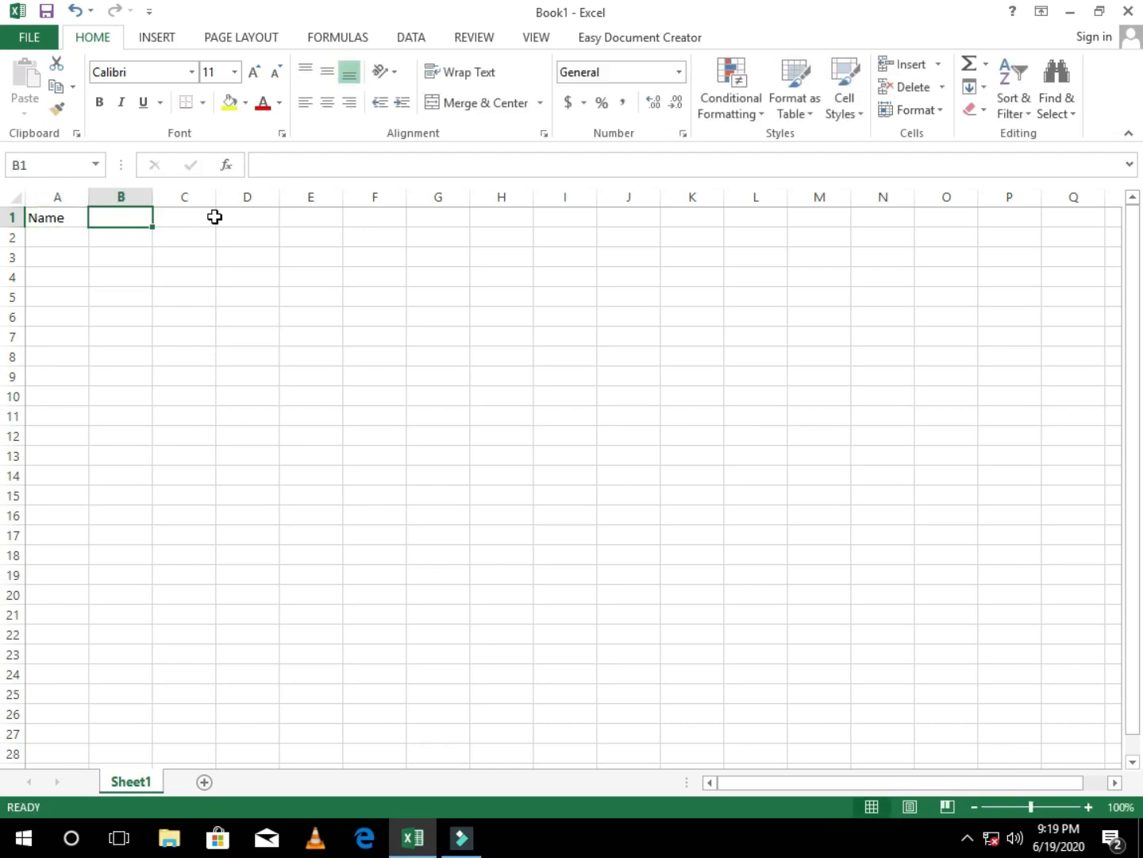
type("Age")
key("Tab")
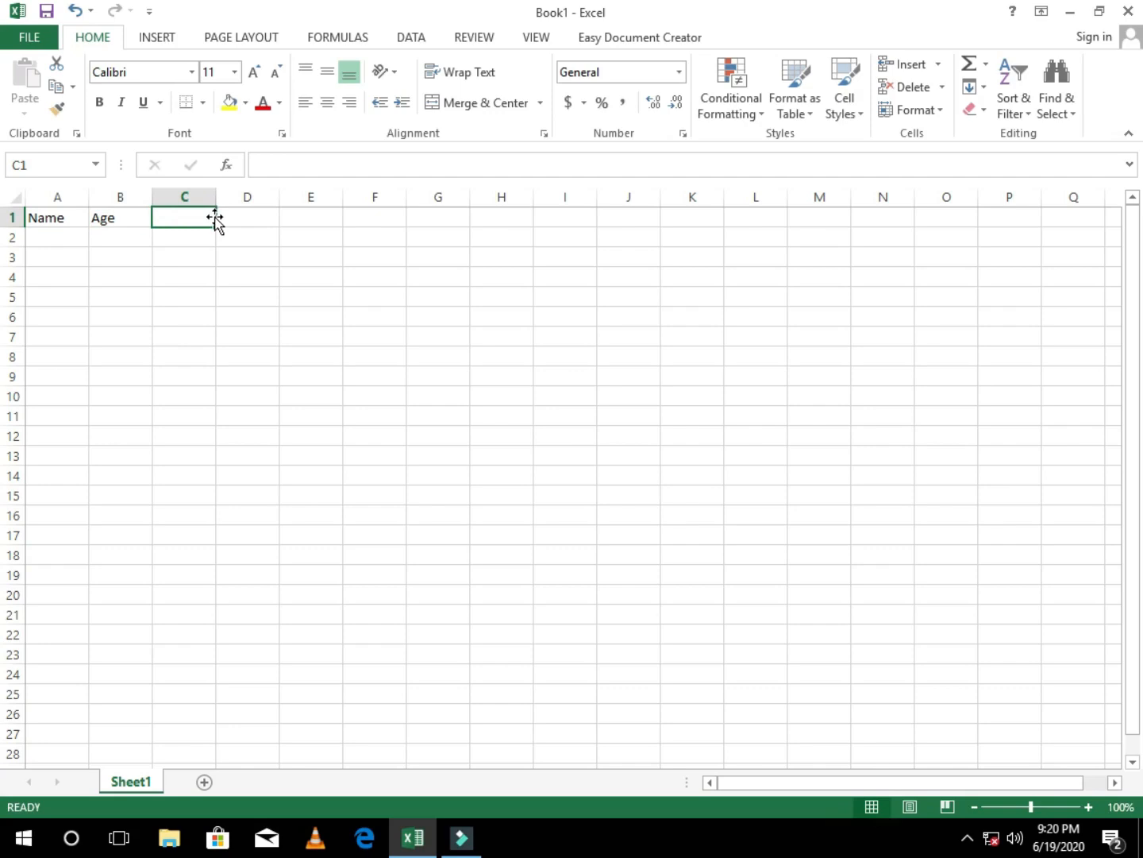
type("Sex")
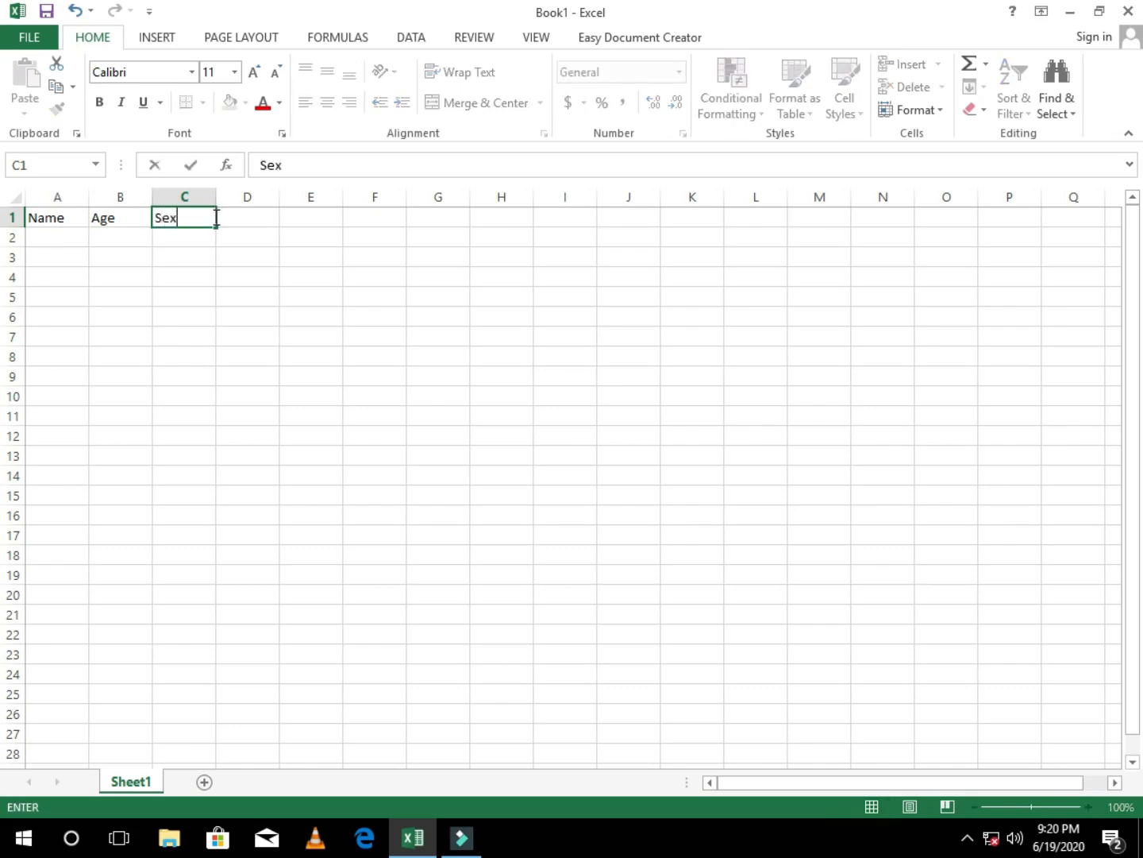
key("Tab")
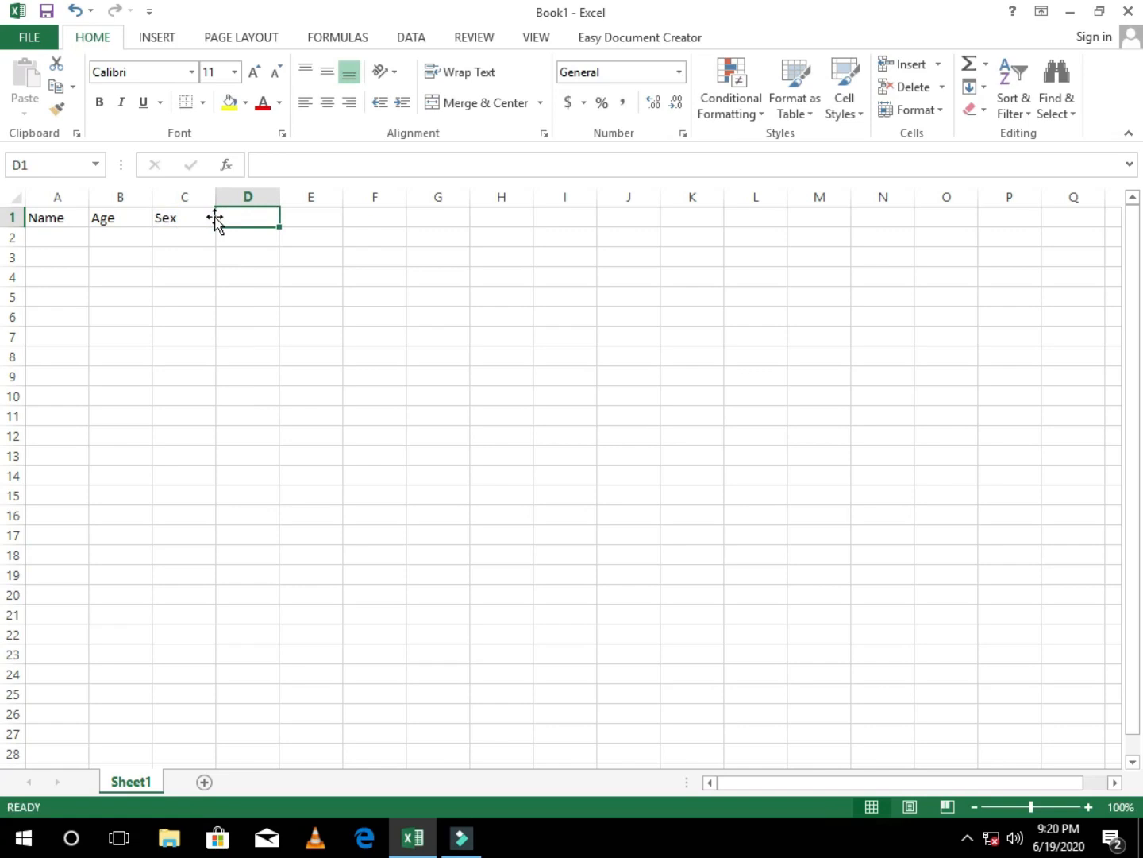
type("Education level")
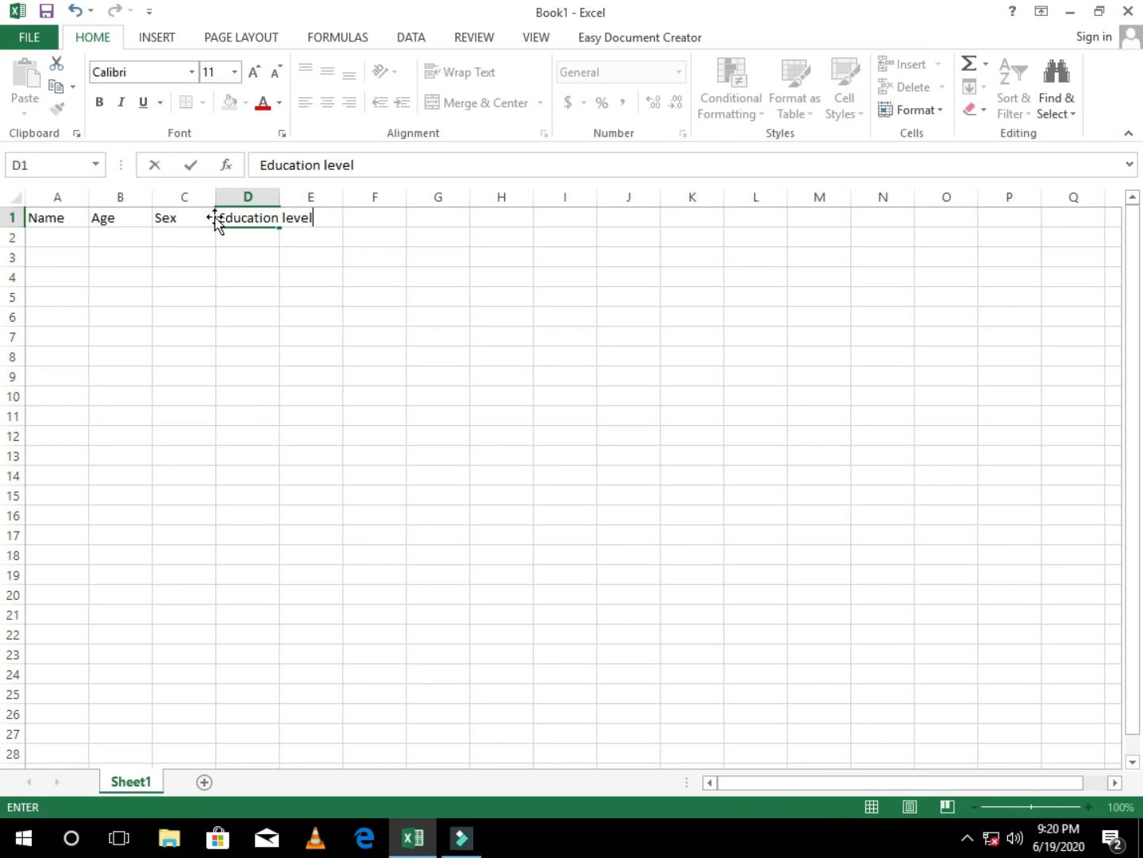
key("Tab")
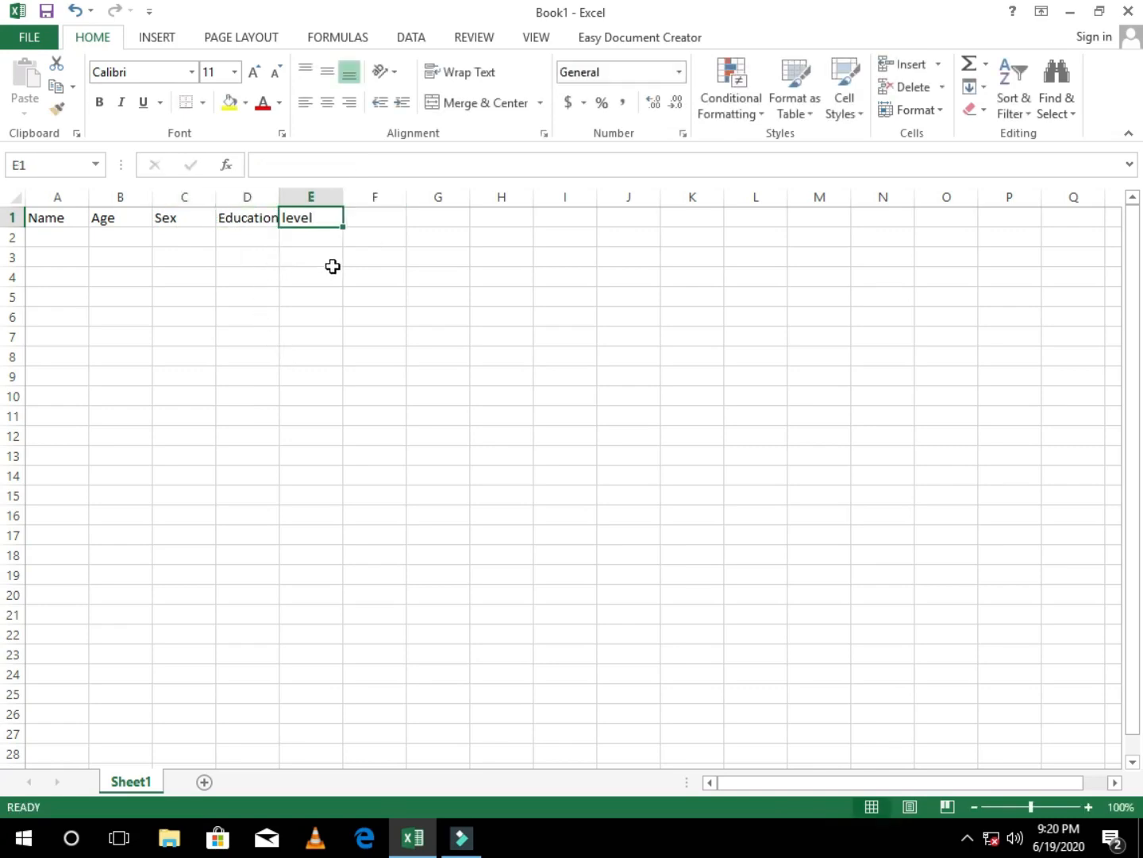
Step: Check which column holds the Education level heading and auto-fit the width of column D to it
left_click(388, 223)
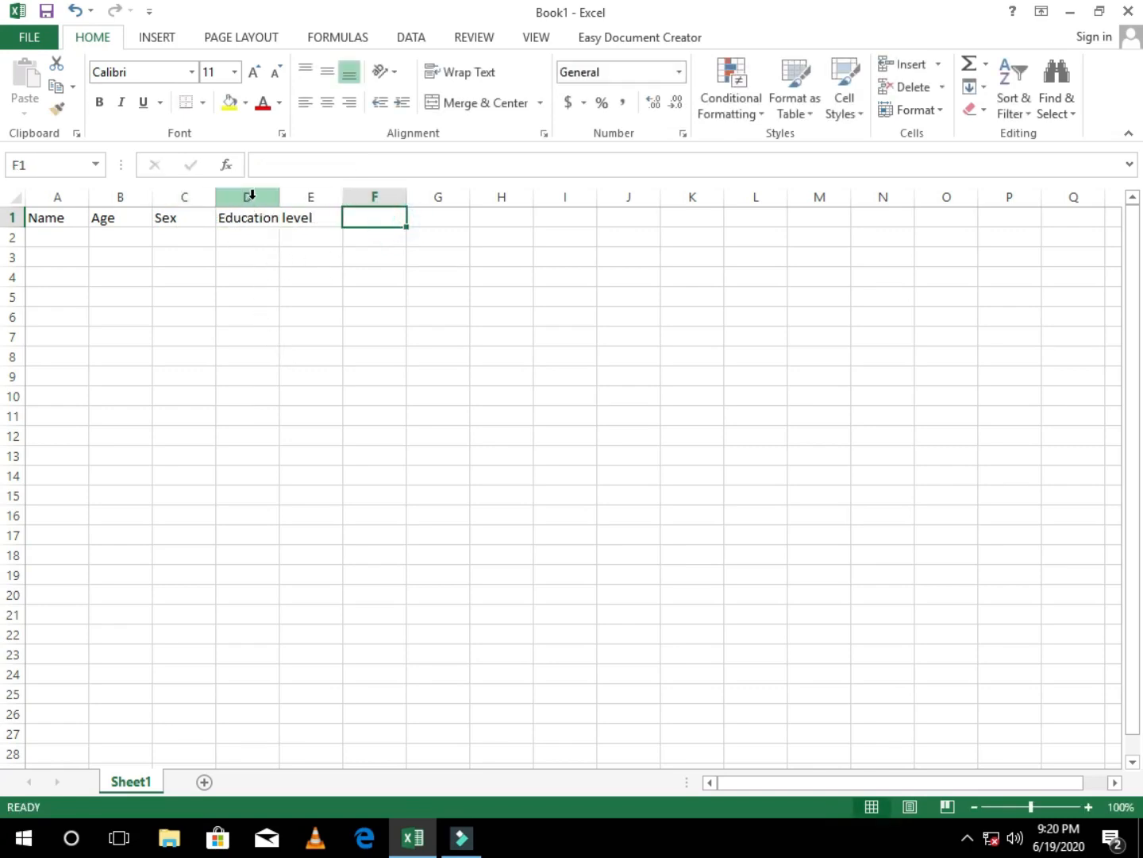
left_click(235, 218)
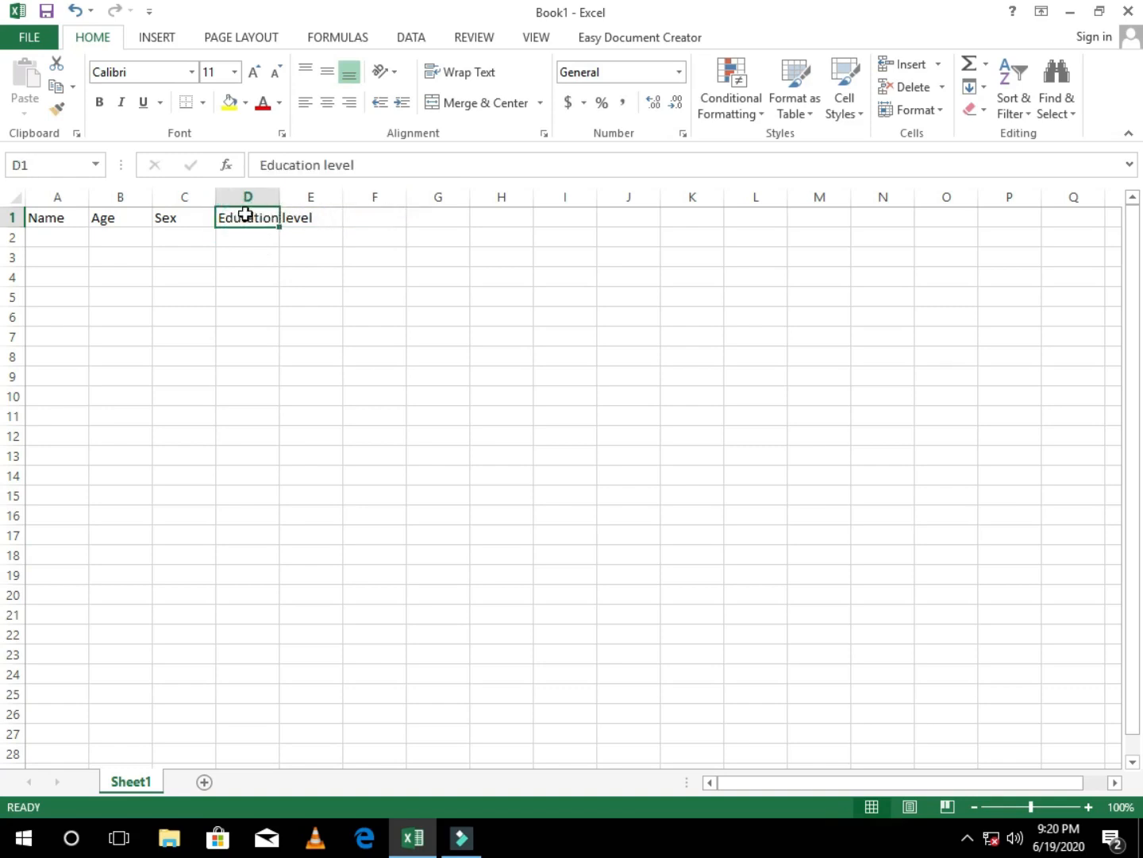
left_click(312, 220)
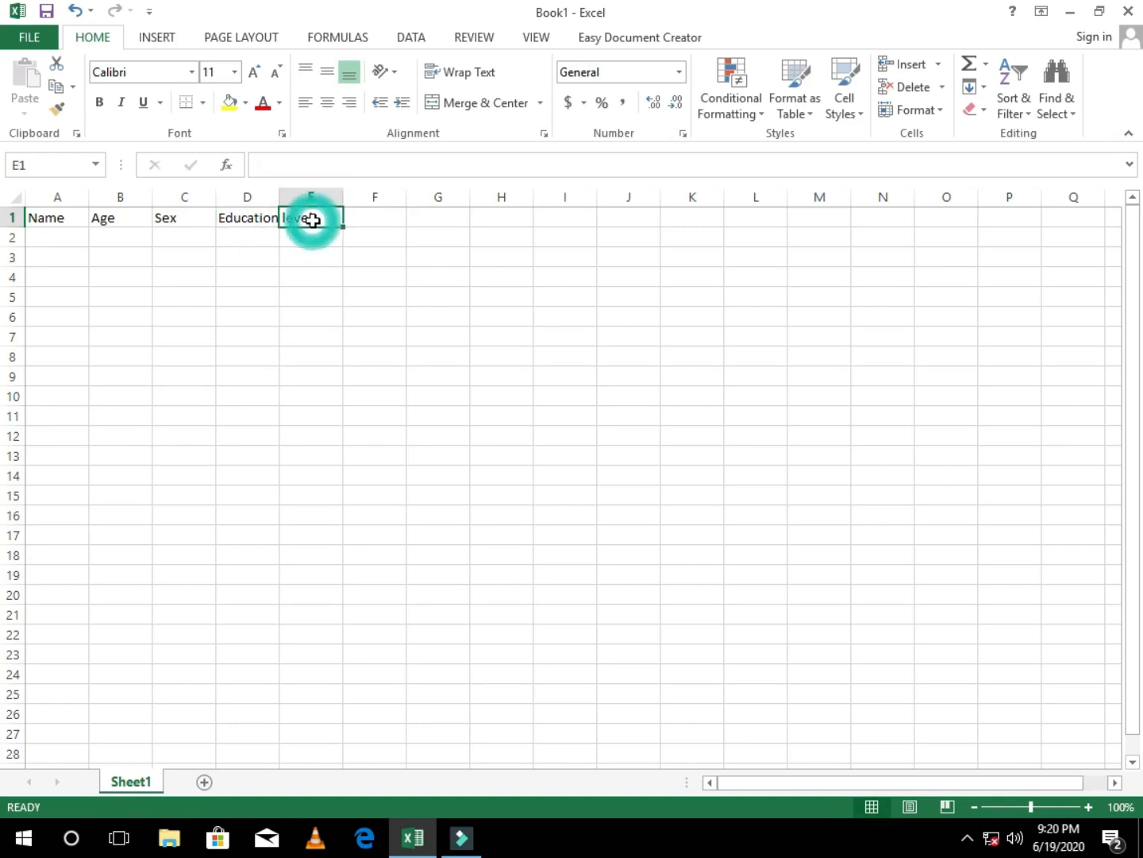
left_click(311, 196)
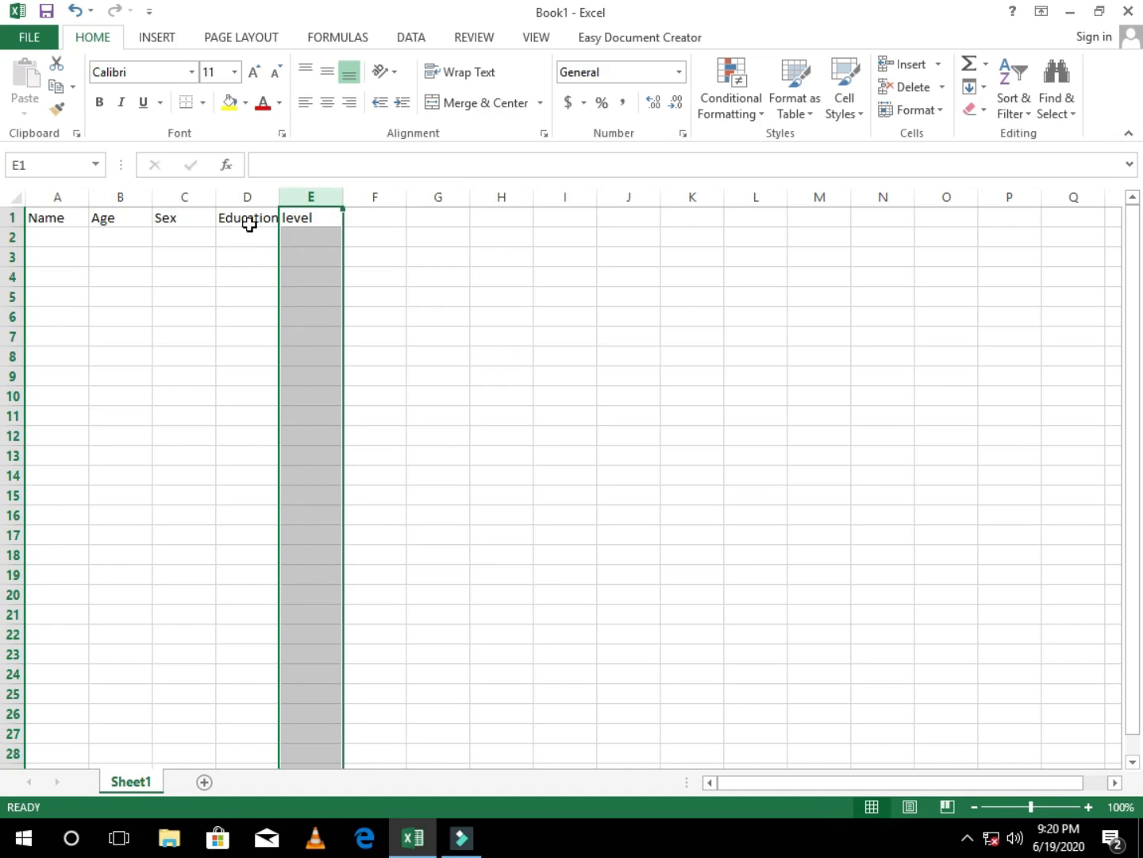
left_click(253, 253)
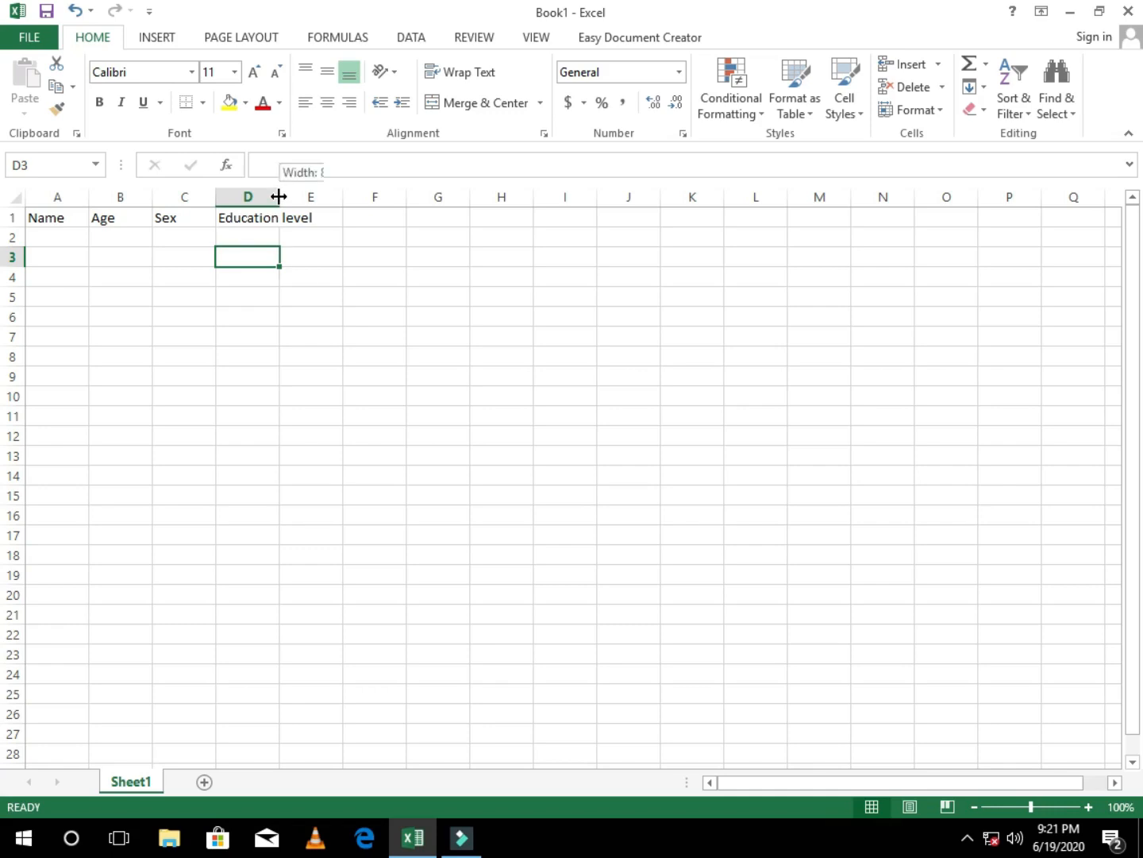
double_click(279, 196)
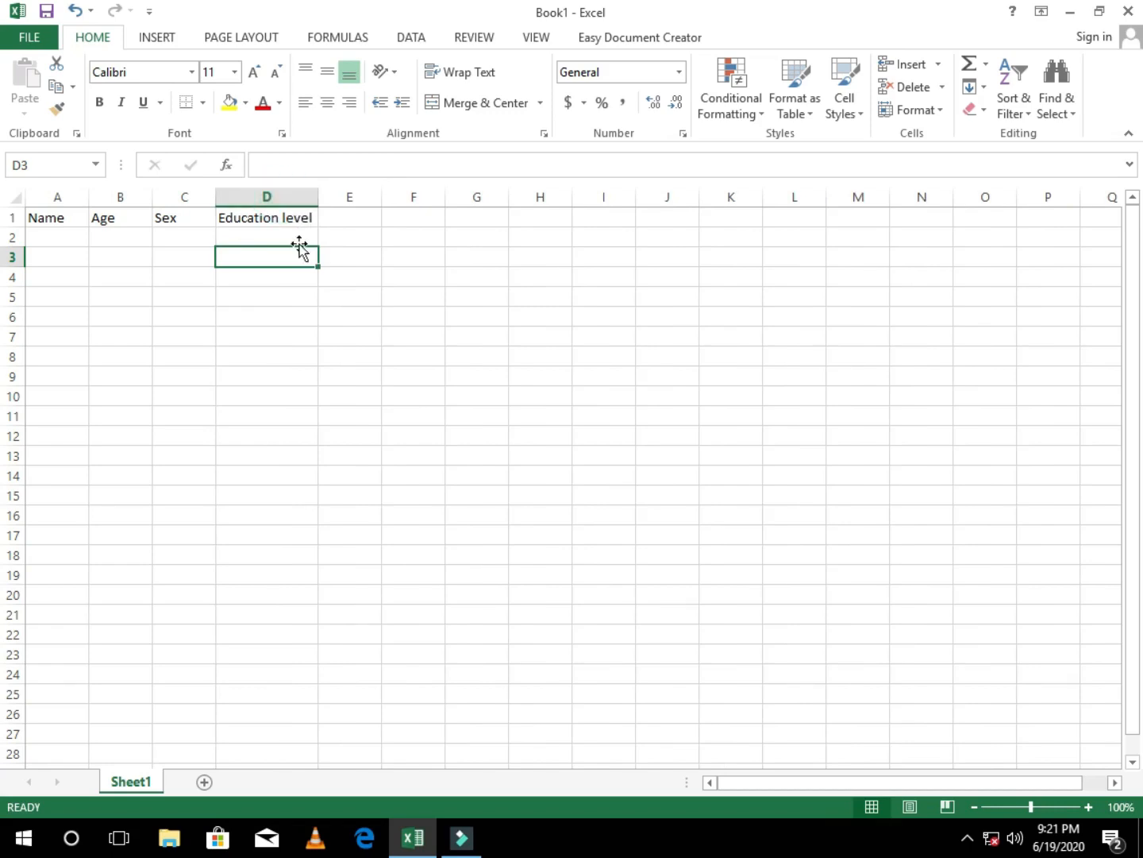
Step: Enter the heading Marital status in cell E1 and auto-fit the width of column E
left_click(339, 216)
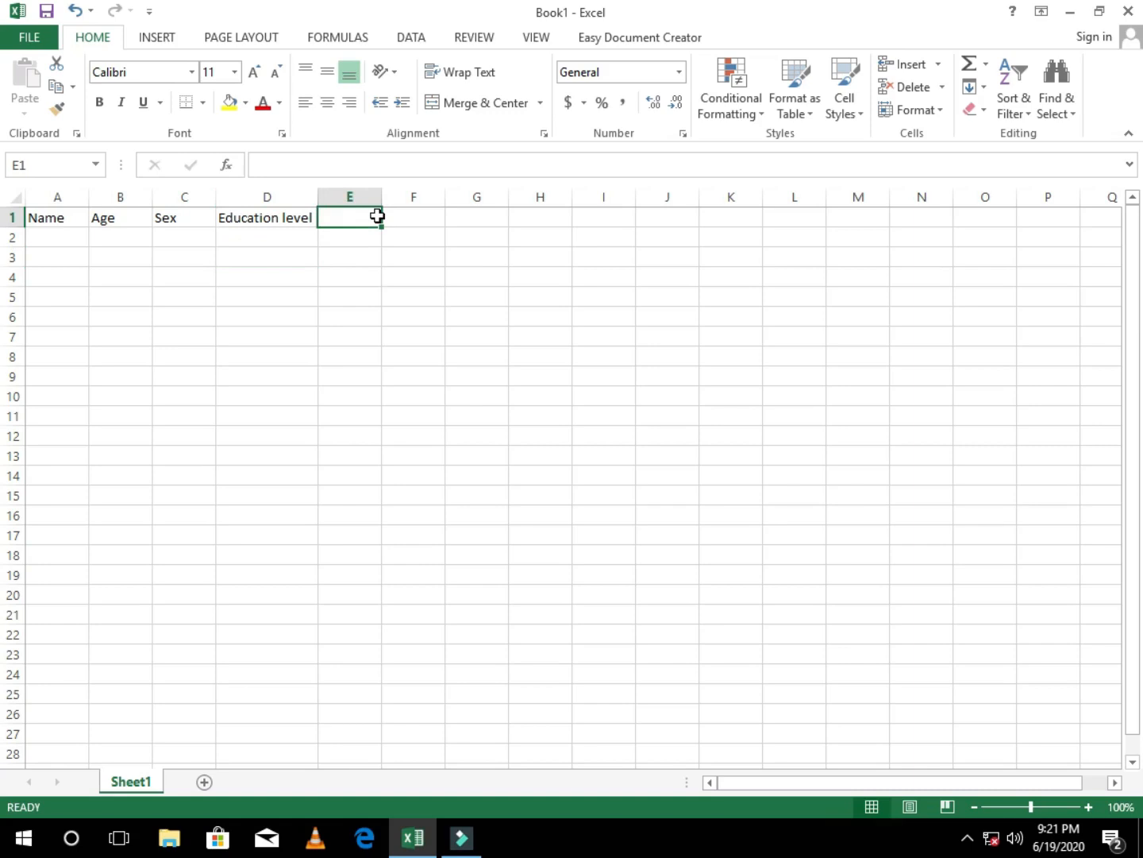
type("Marit")
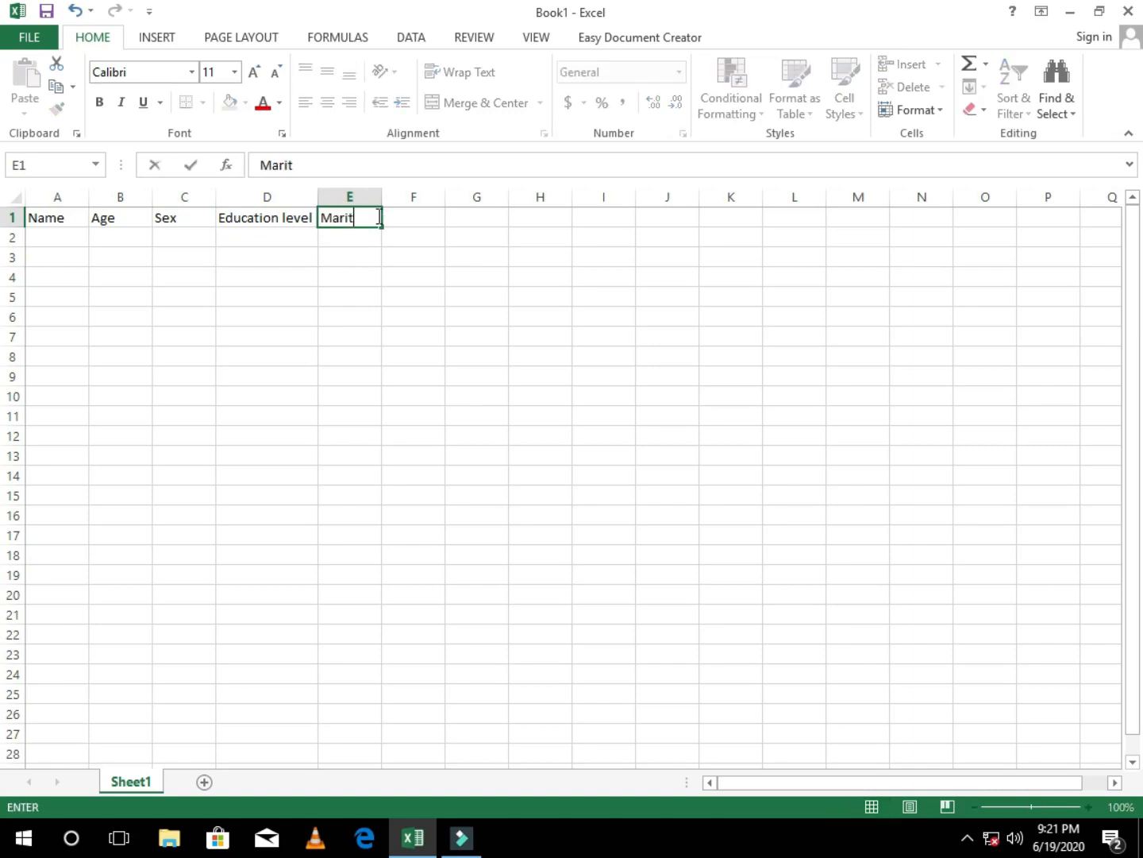
type("al status")
key("Tab")
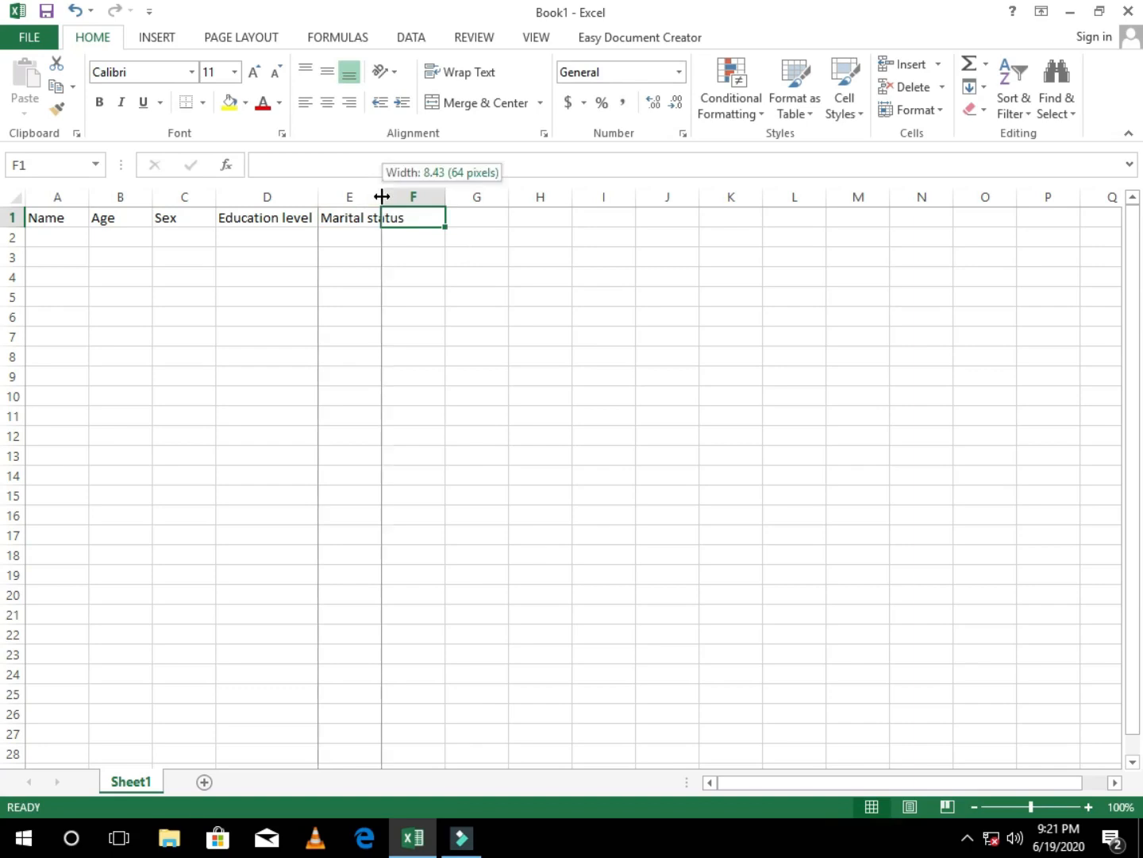
double_click(382, 196)
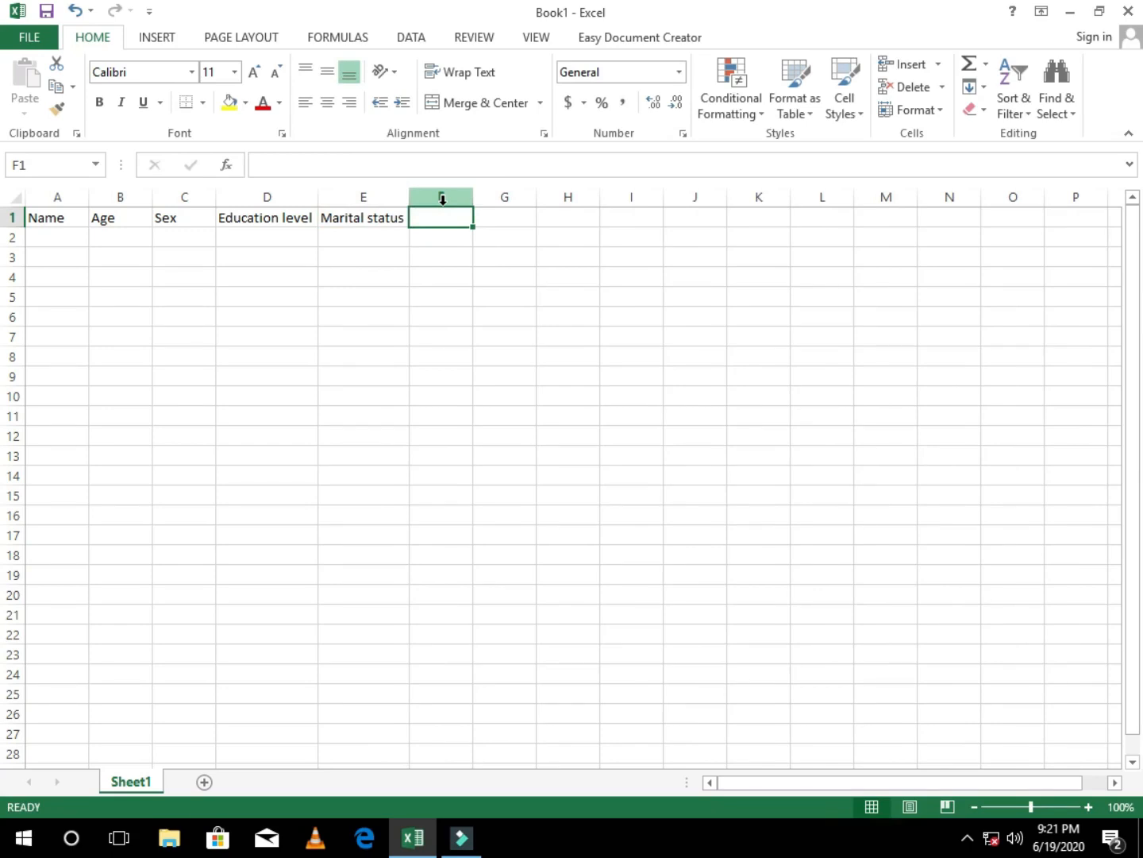
Step: Enter the heading Monthly income in cell F1 and auto-fit the width of column F
type("Monthly income")
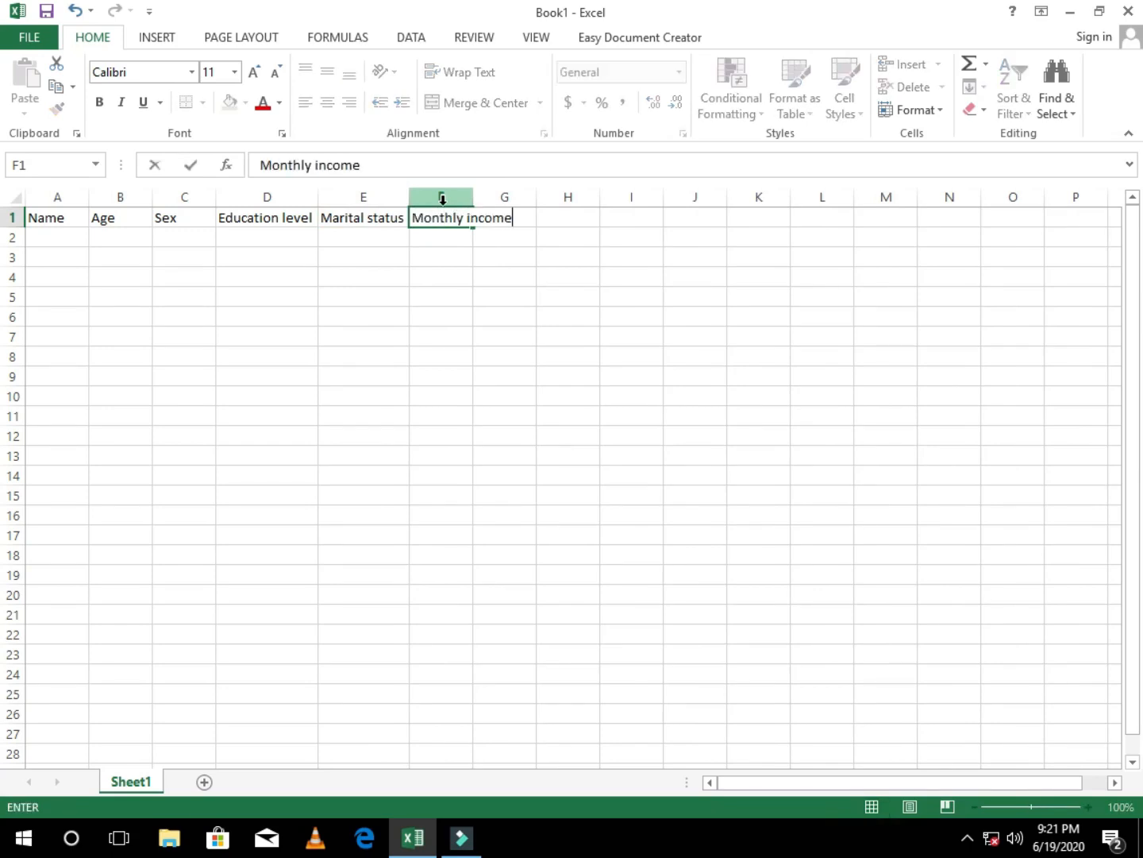
double_click(473, 197)
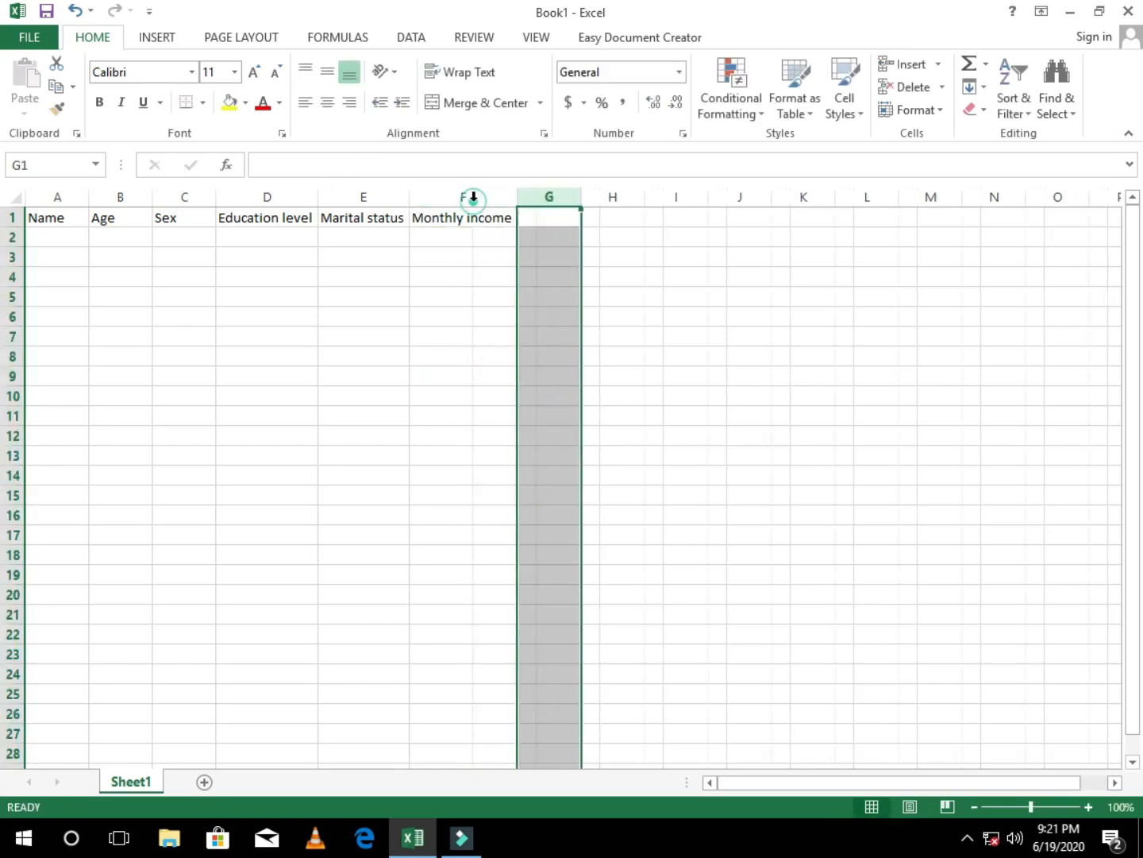
left_click(466, 322)
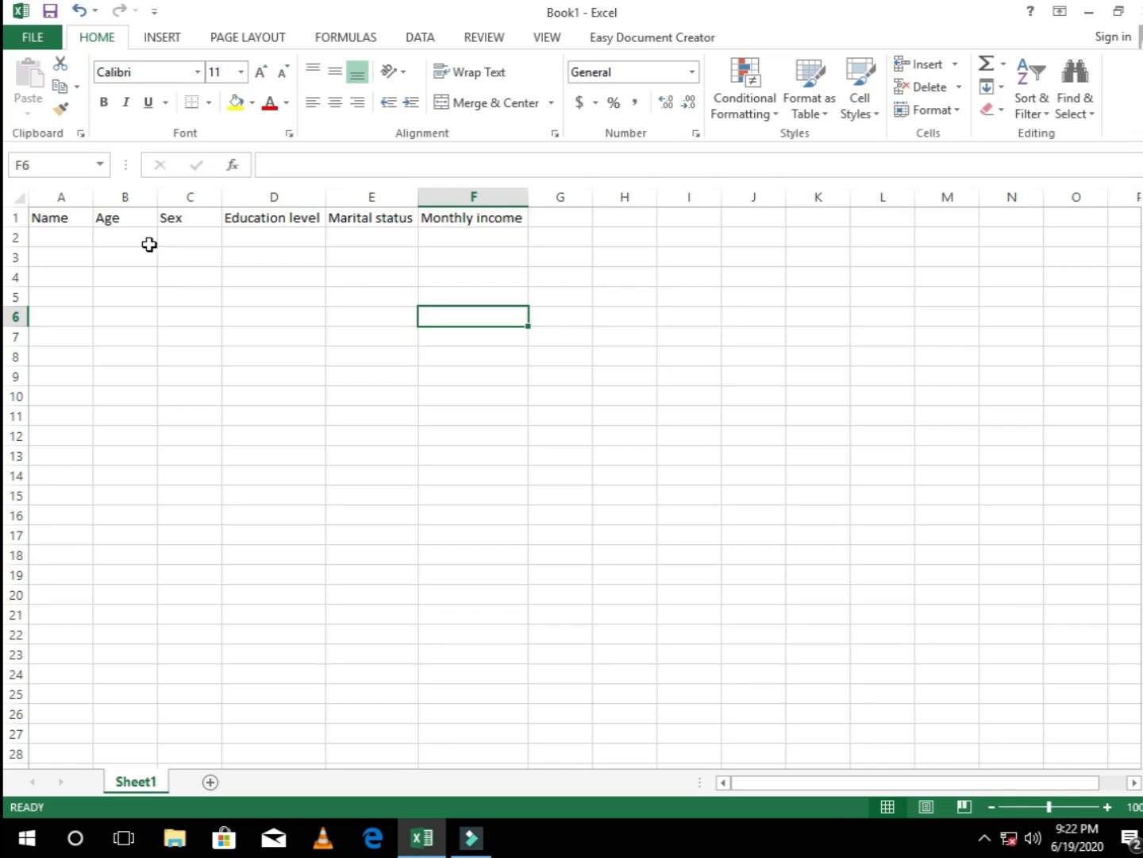
Step: Insert a new blank sheet column between the Name and Age columns
left_click(132, 195)
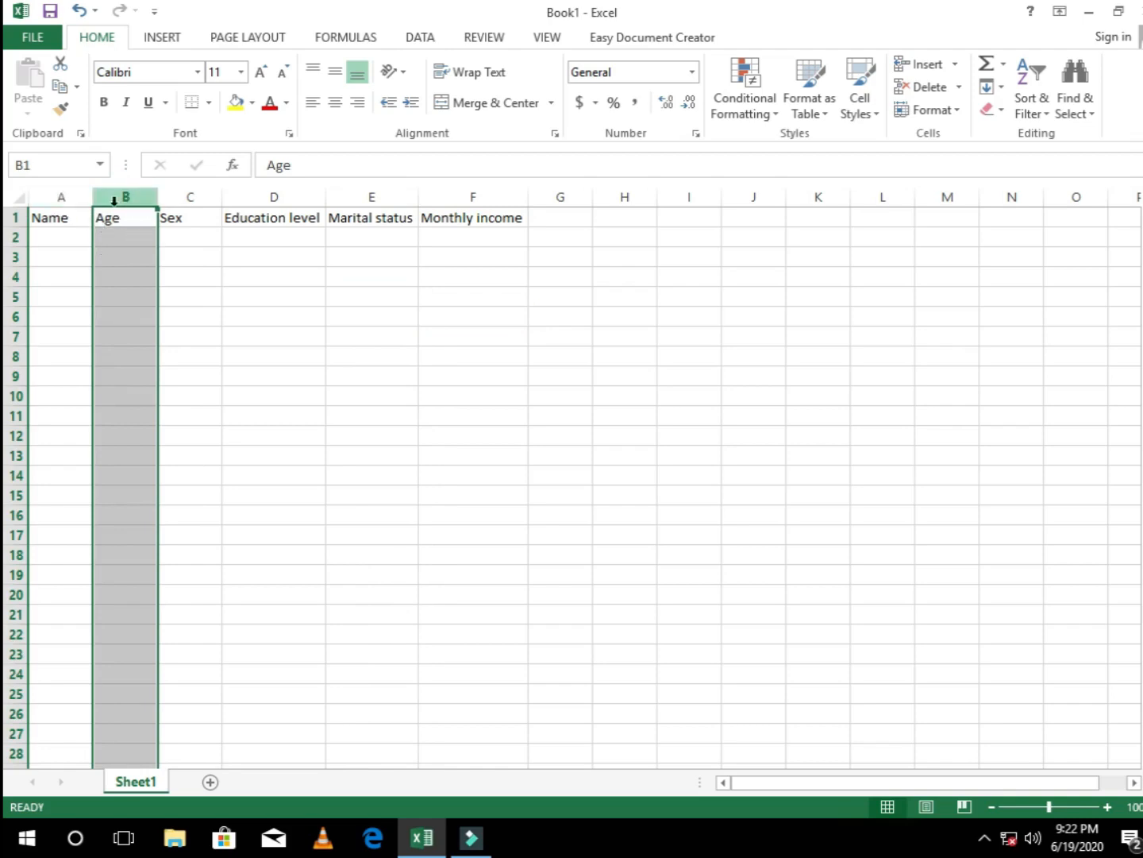
left_click(56, 196)
left_click(127, 216)
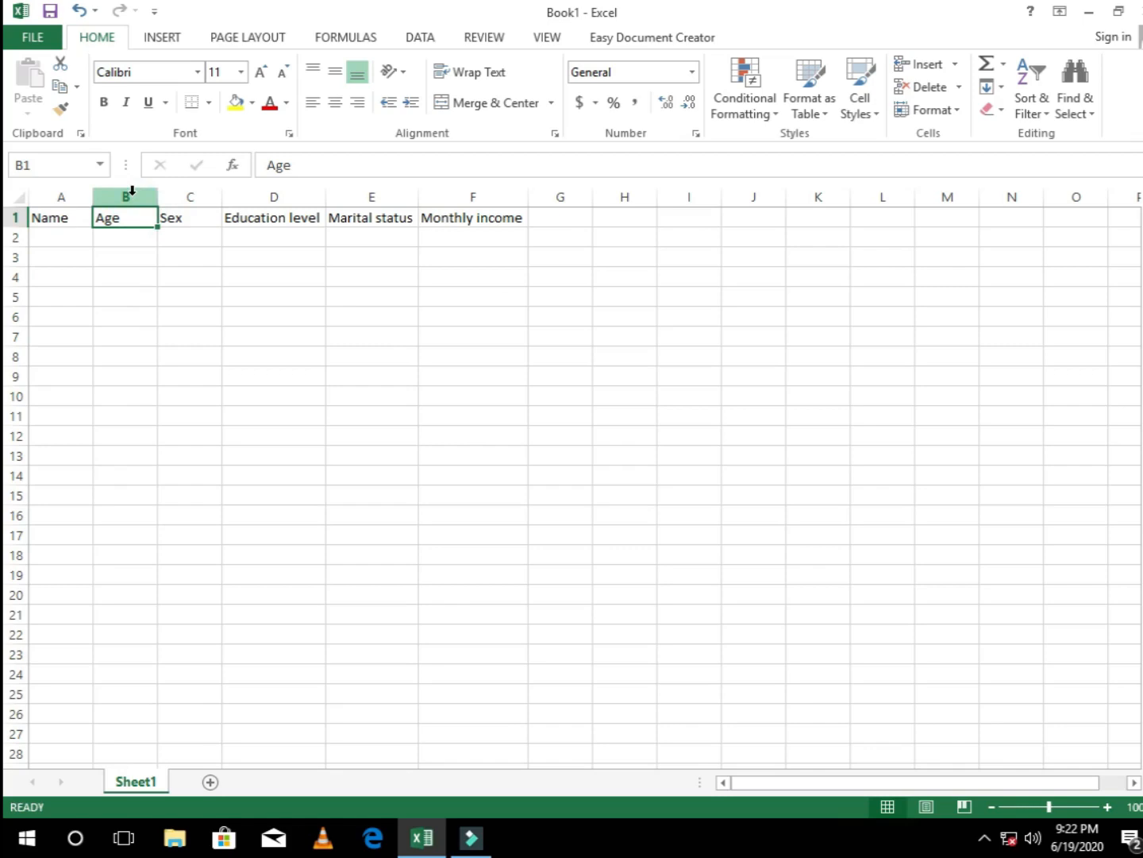
left_click(133, 191)
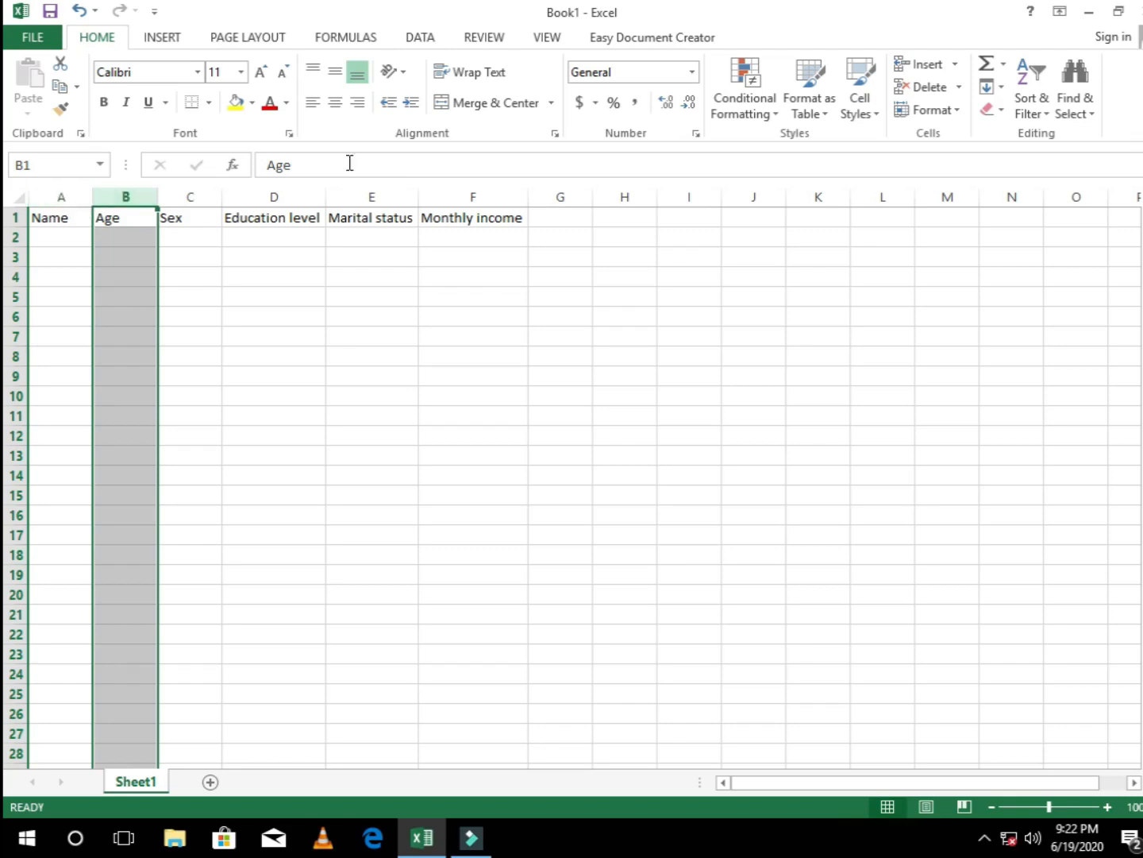
left_click(954, 68)
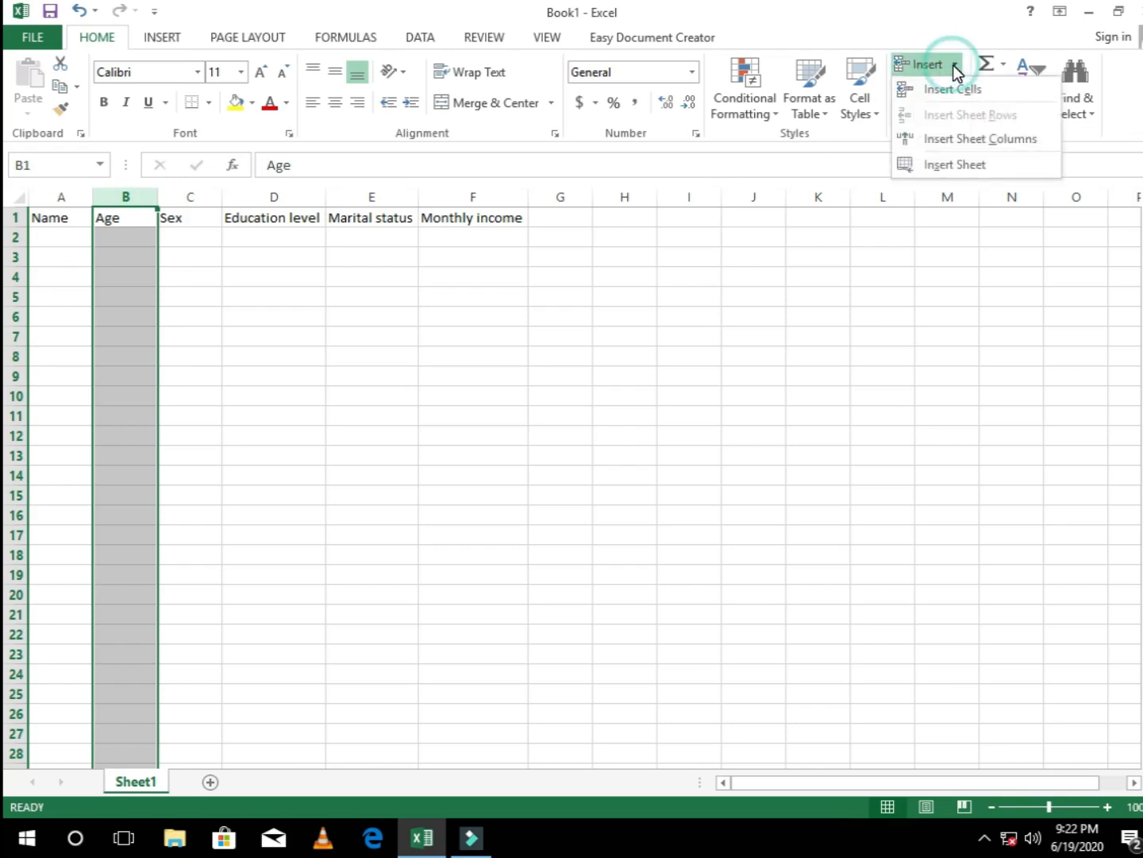
left_click(952, 139)
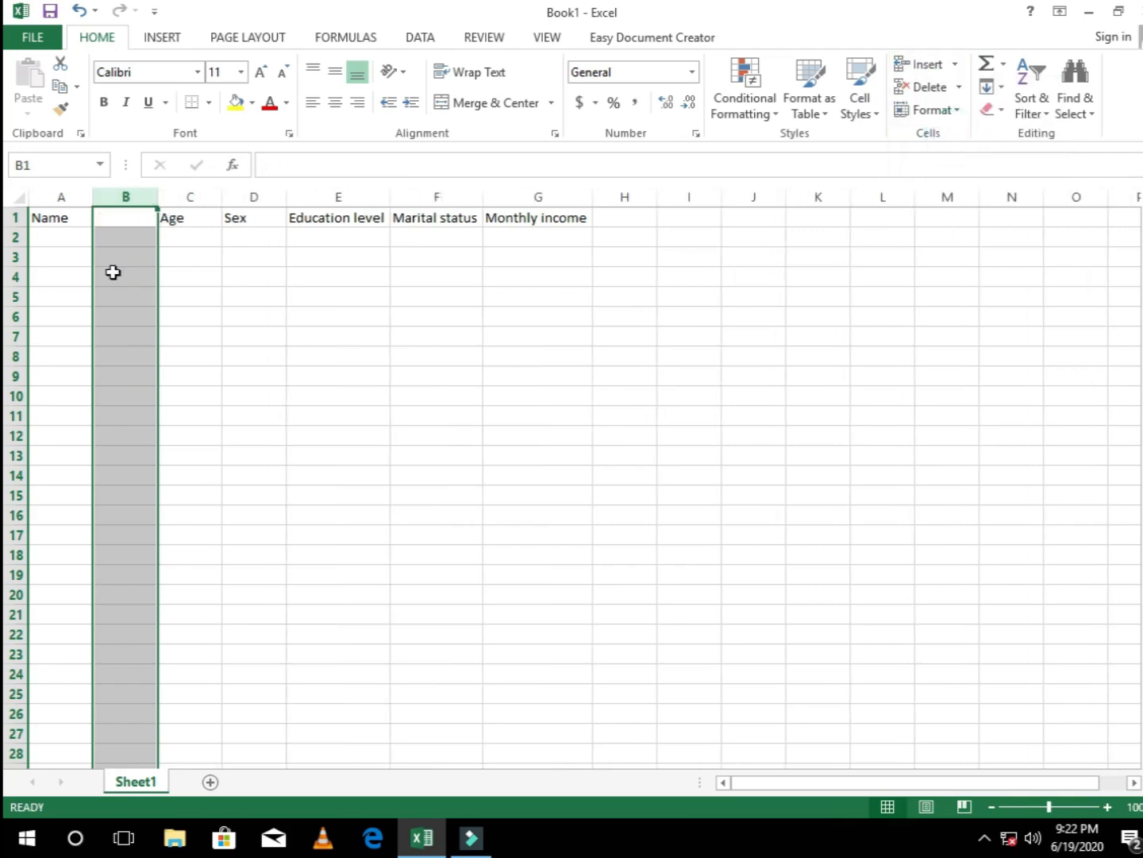
Step: Enter the heading DOB in cell B1
left_click(125, 218)
type("D")
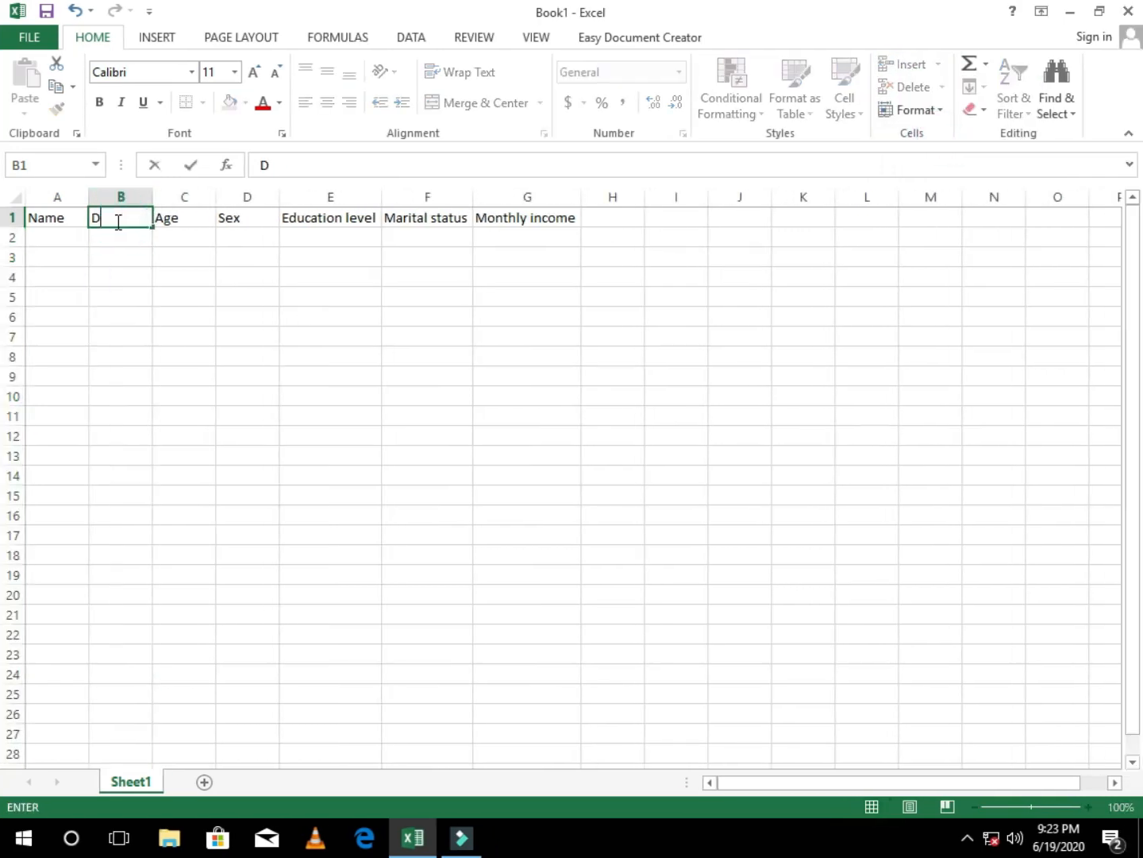
type("OB")
left_click(72, 261)
Step: Apply the Currency number format to cell A2 only
left_click(57, 195)
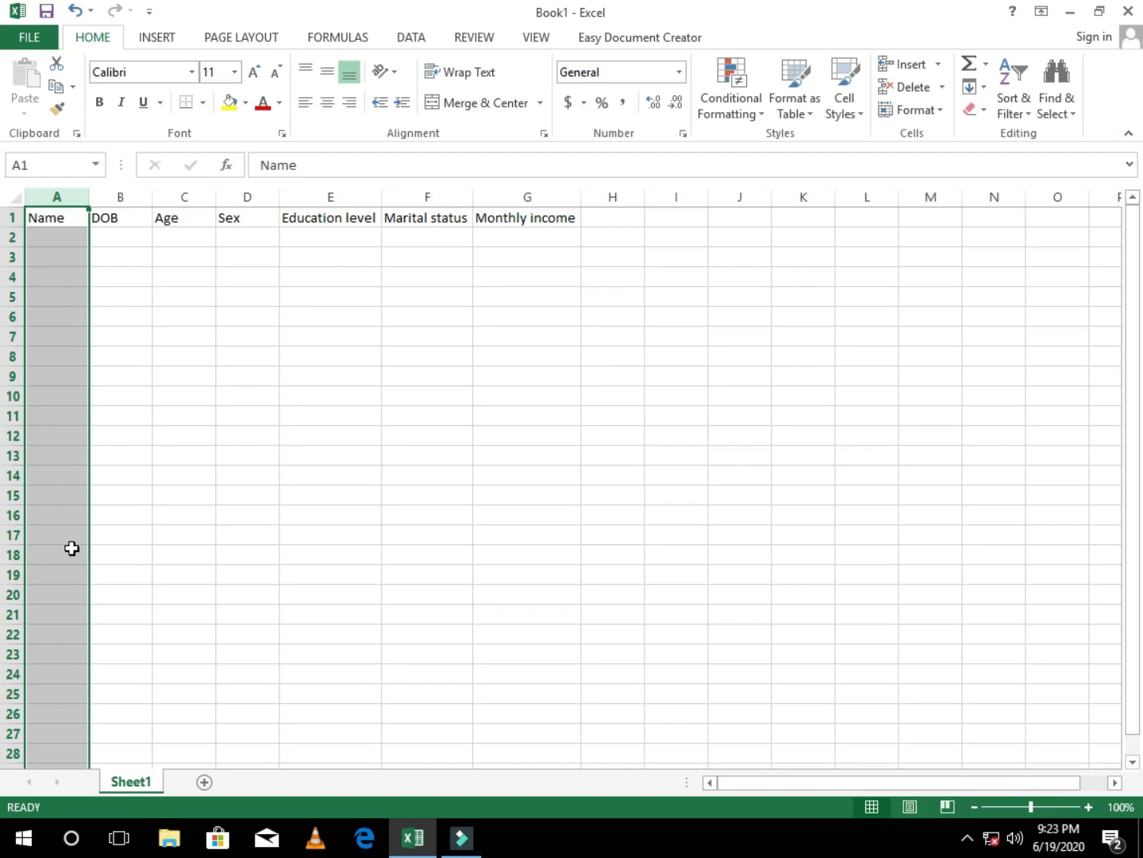
left_click(68, 271)
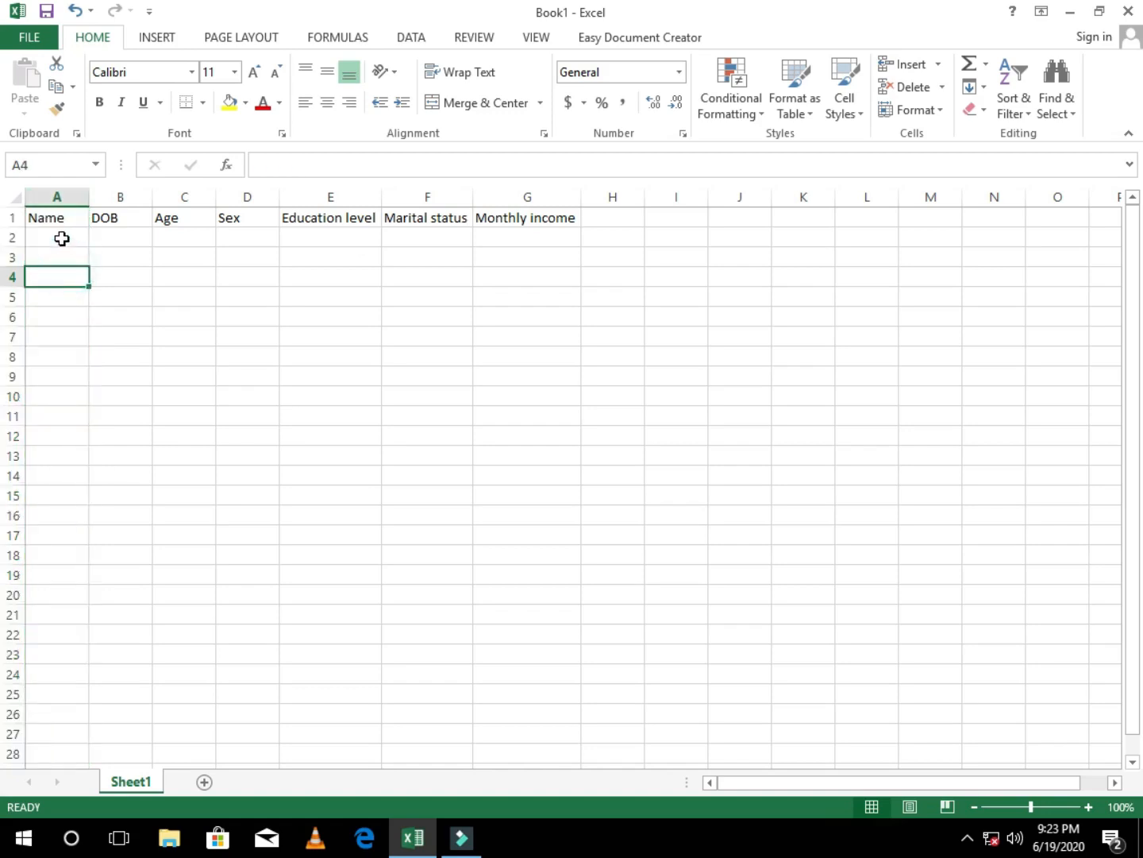
left_click(56, 237)
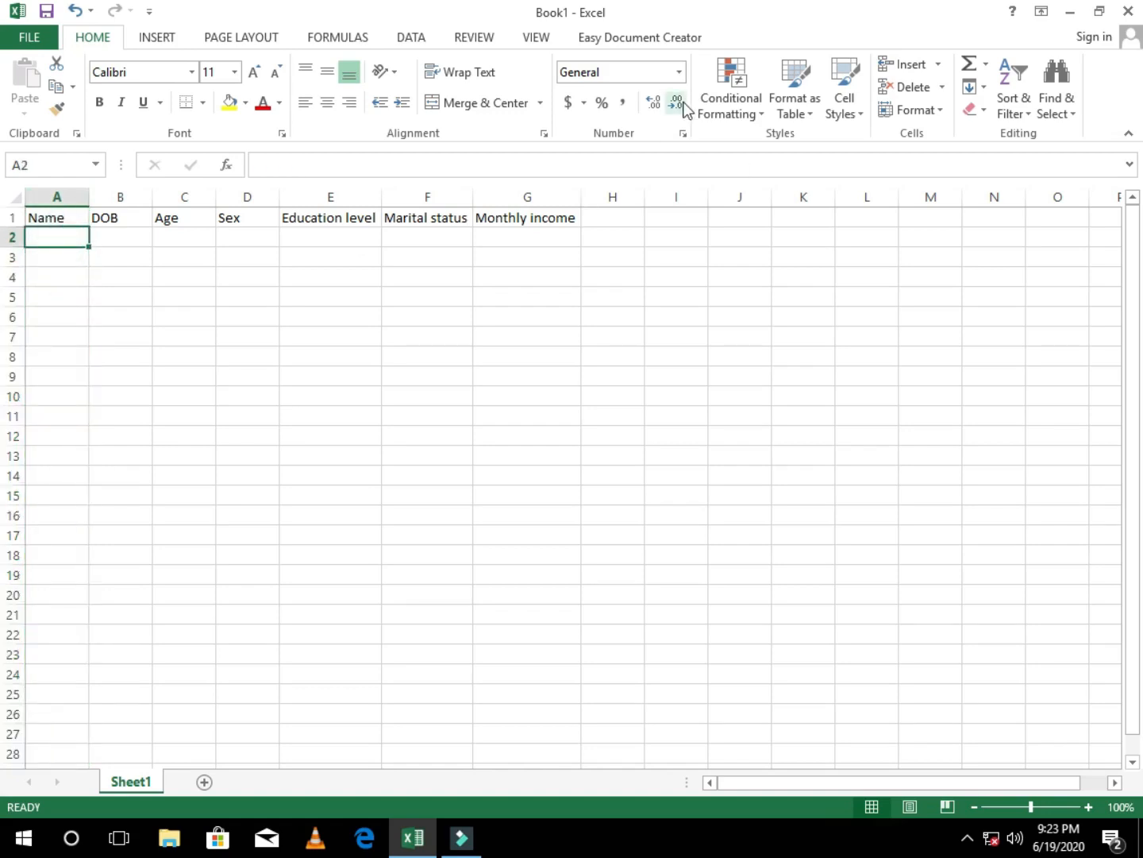
left_click(679, 72)
left_click(637, 194)
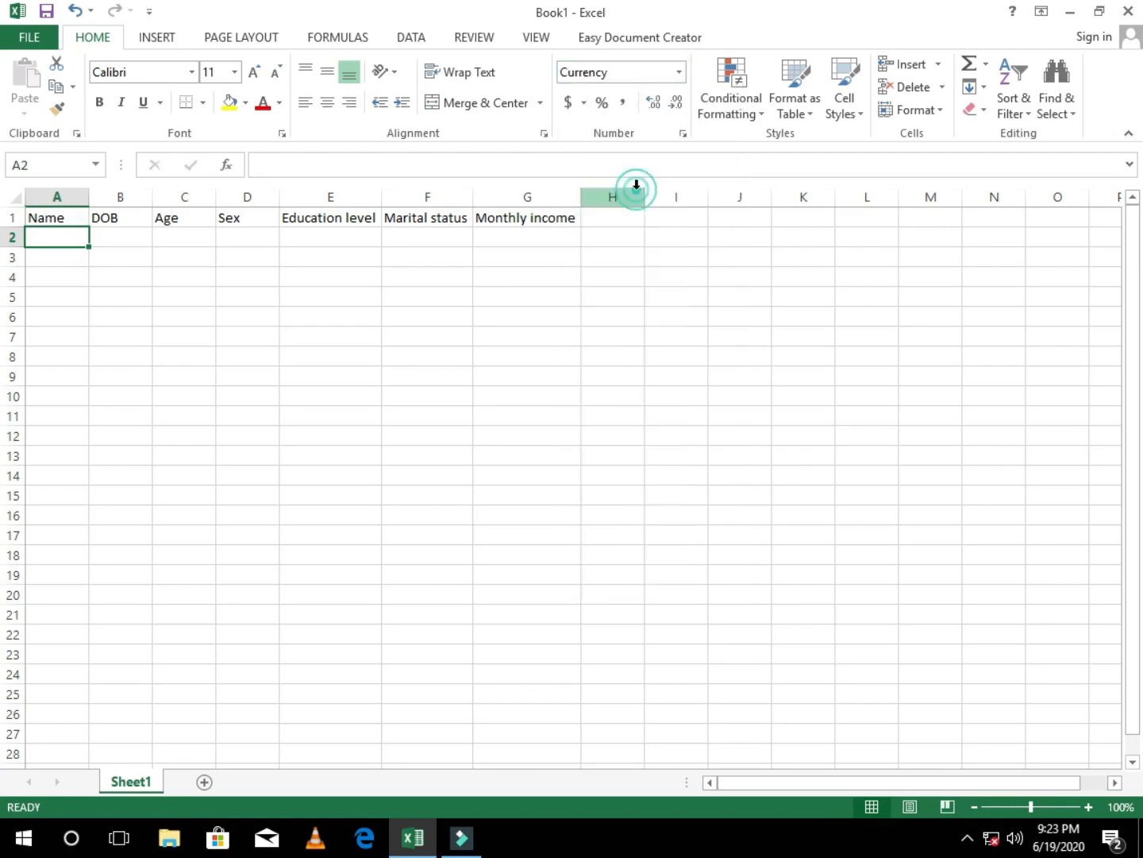
Step: Compare the number formats of cells A2 and A3 in the Name column
left_click(44, 257)
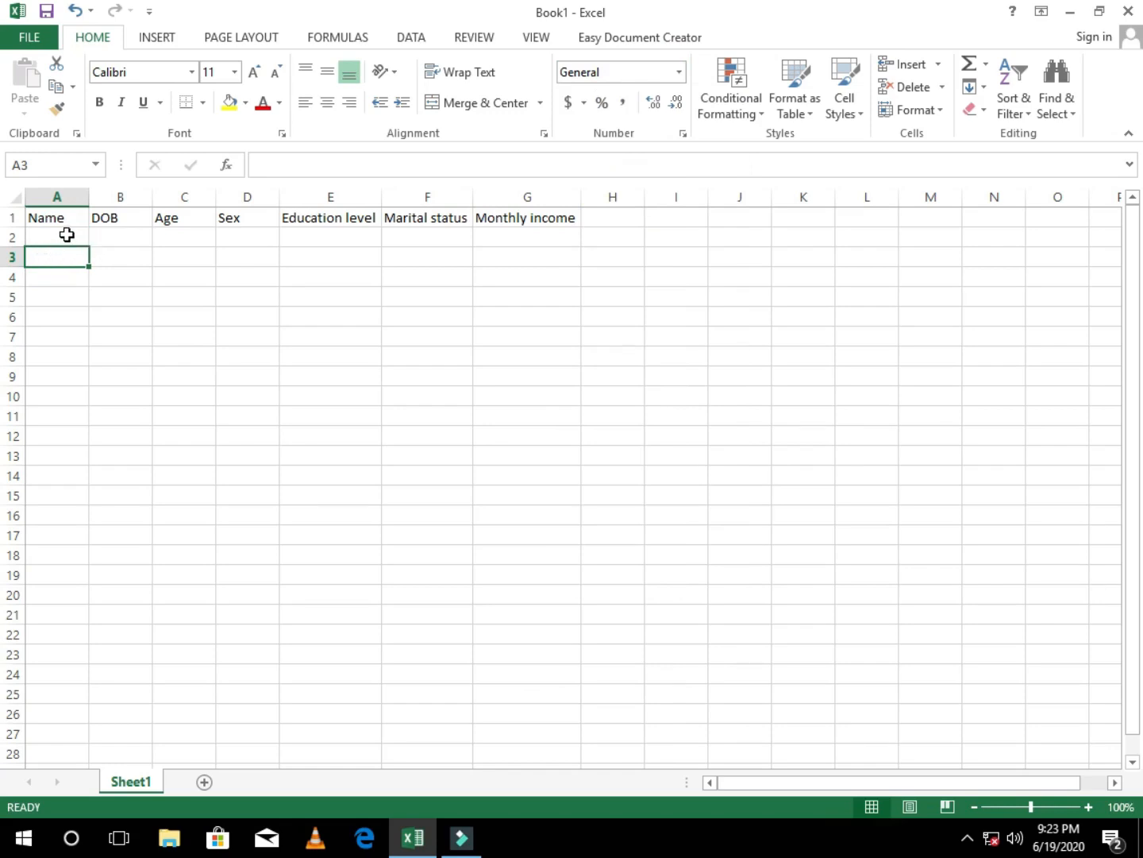
left_click(67, 235)
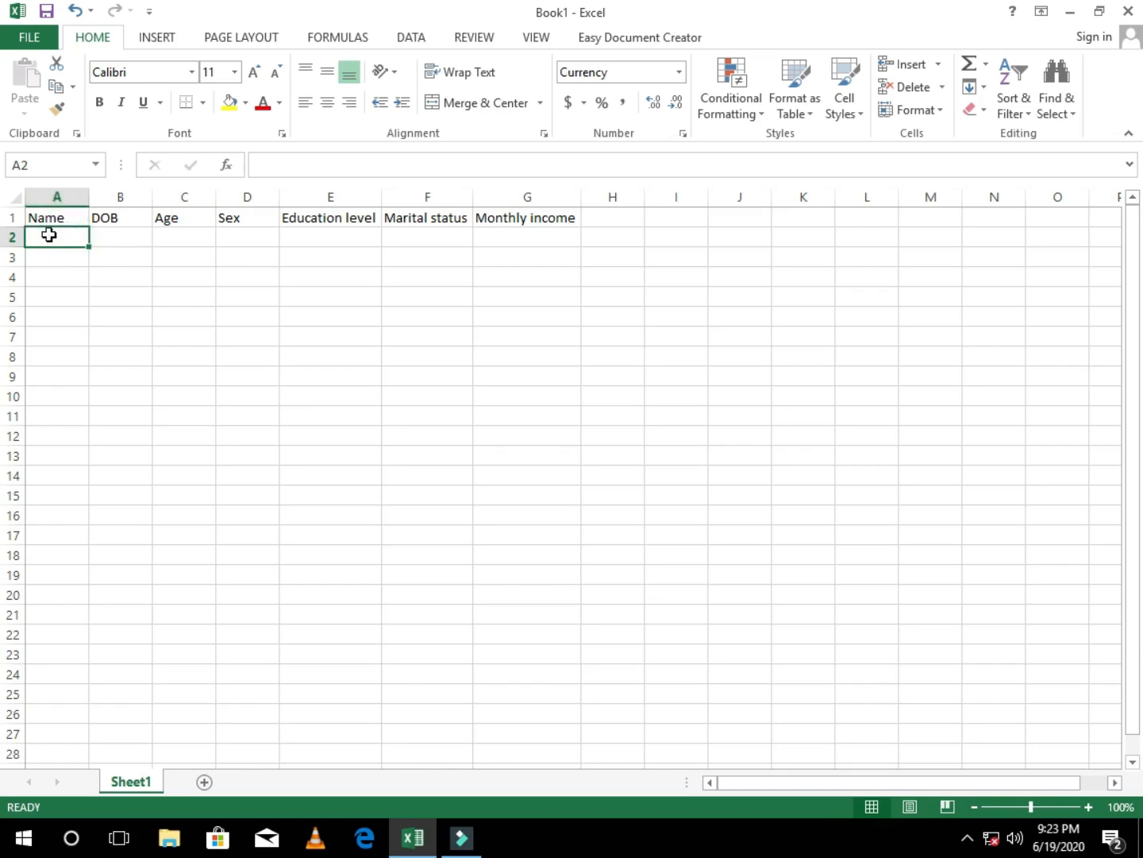
left_click(59, 259)
left_click(61, 240)
left_click(65, 268)
left_click(67, 237)
left_click(67, 257)
left_click(66, 238)
left_click(67, 255)
left_click(67, 252)
left_click(68, 240)
left_click(67, 253)
left_click(70, 232)
left_click(72, 258)
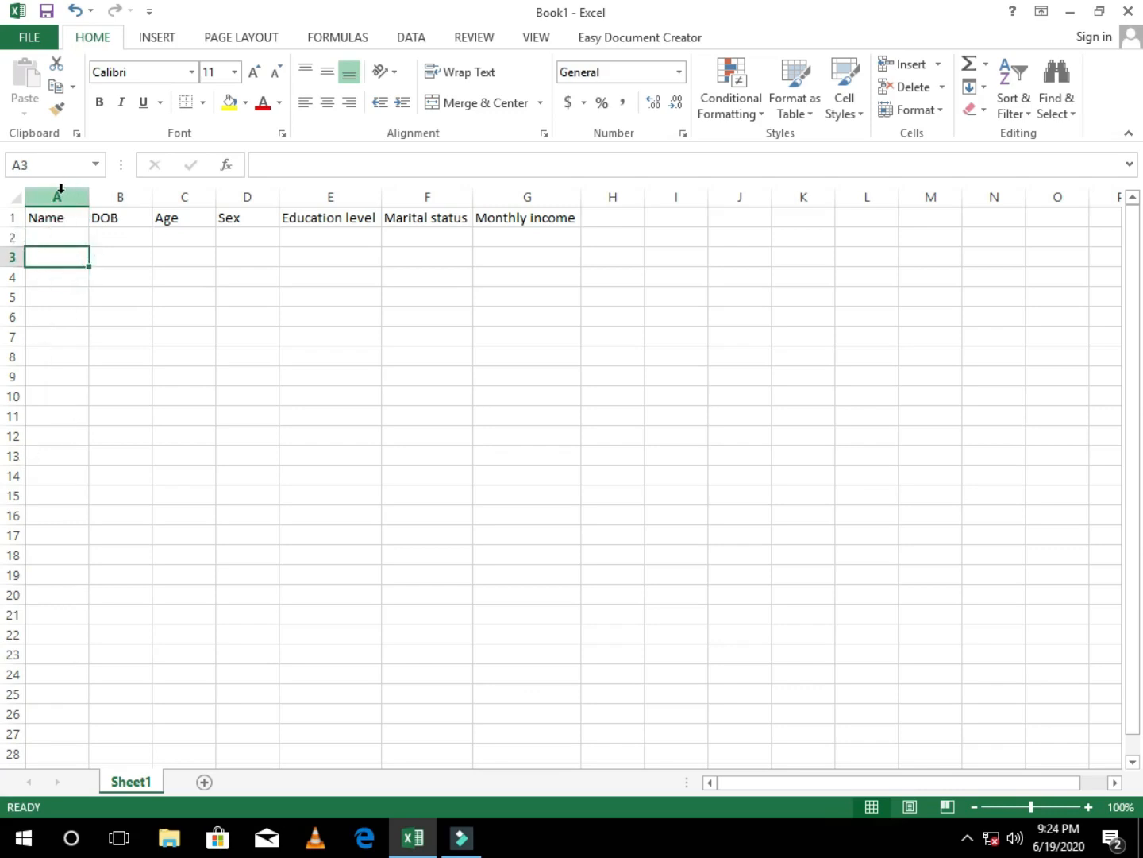
Step: Set the number format of the whole Name column to Text and check it on several of its cells
left_click(61, 191)
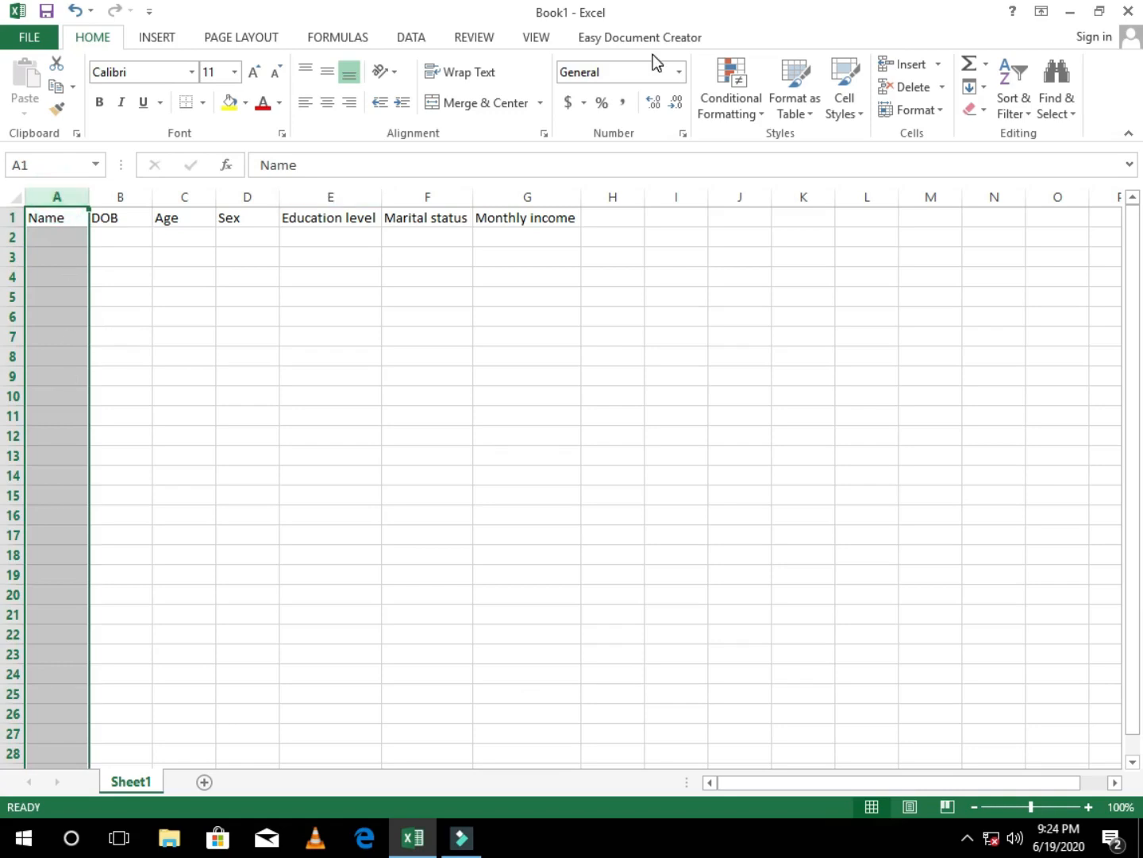
left_click(682, 71)
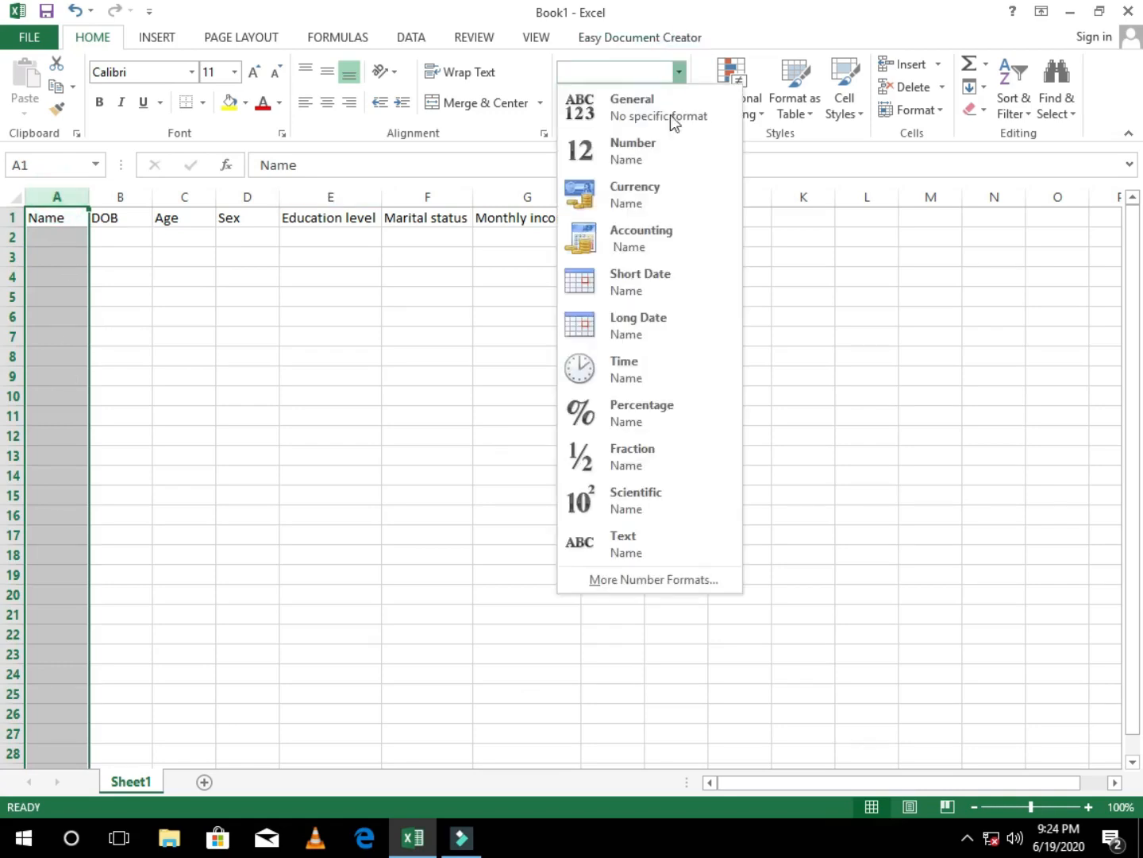
left_click(633, 547)
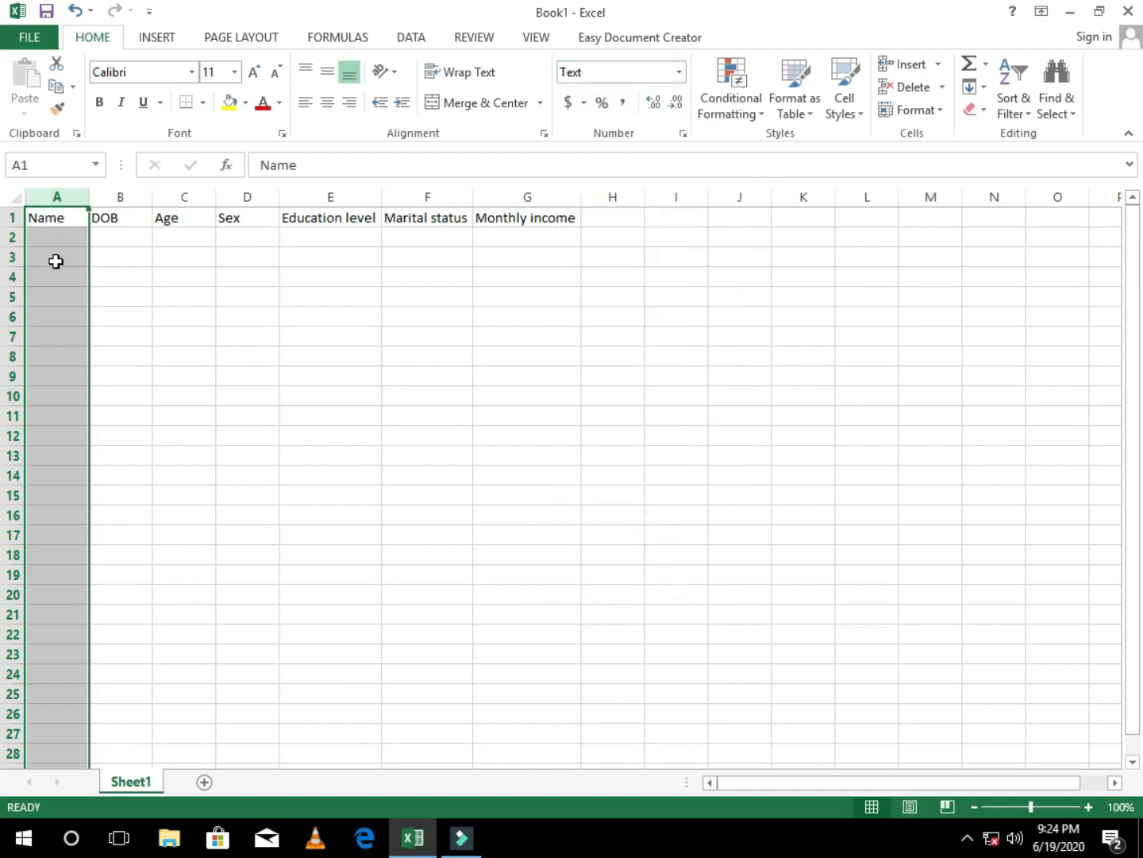
left_click(51, 312)
left_click(46, 396)
left_click(39, 218)
left_click(39, 373)
left_click(52, 238)
left_click(61, 354)
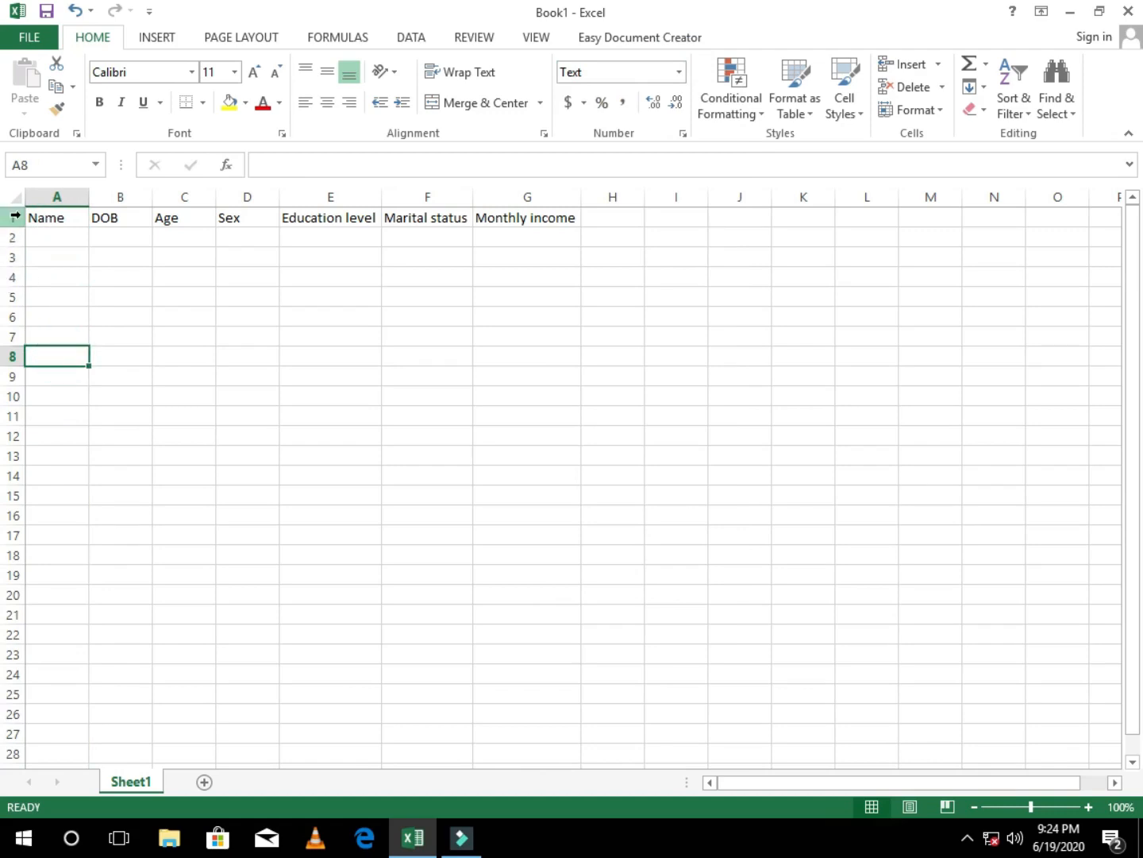
Step: Enter 000 in cell A2 to test the Text format and inspect the stored entry
left_click(54, 236)
type("000")
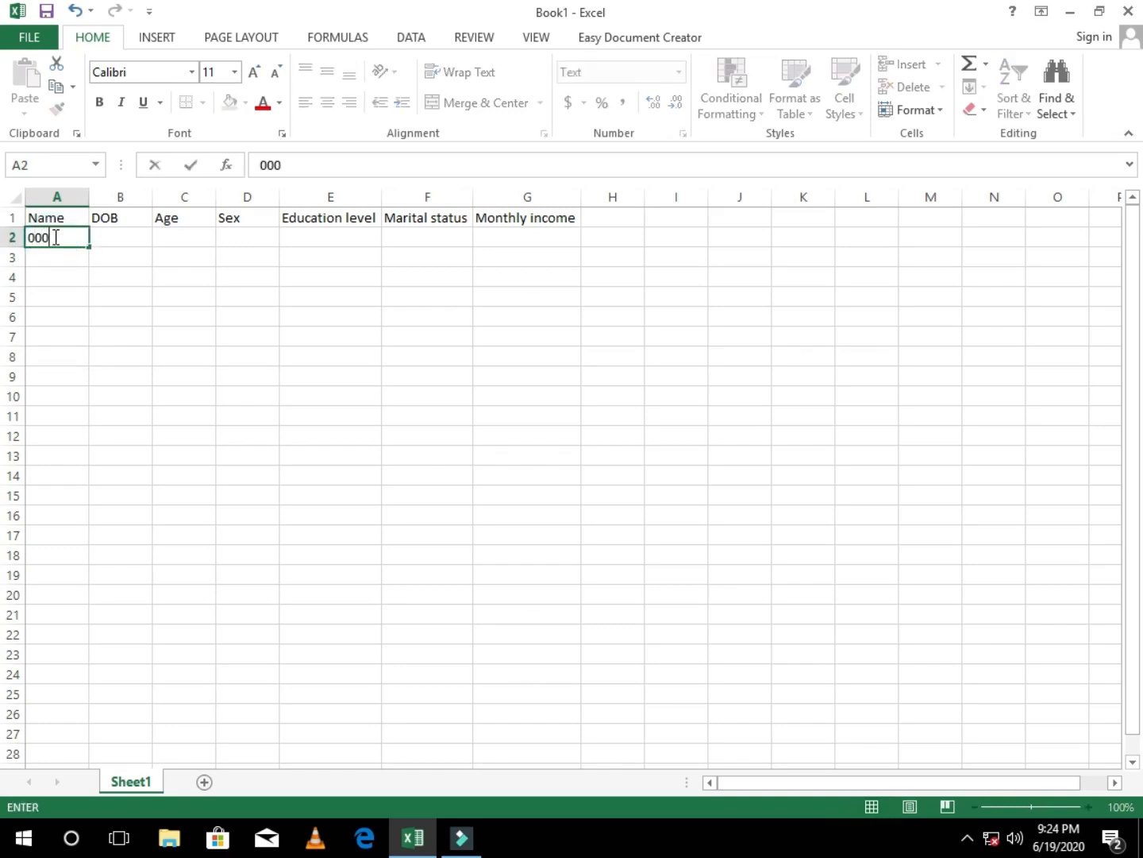
left_click(128, 314)
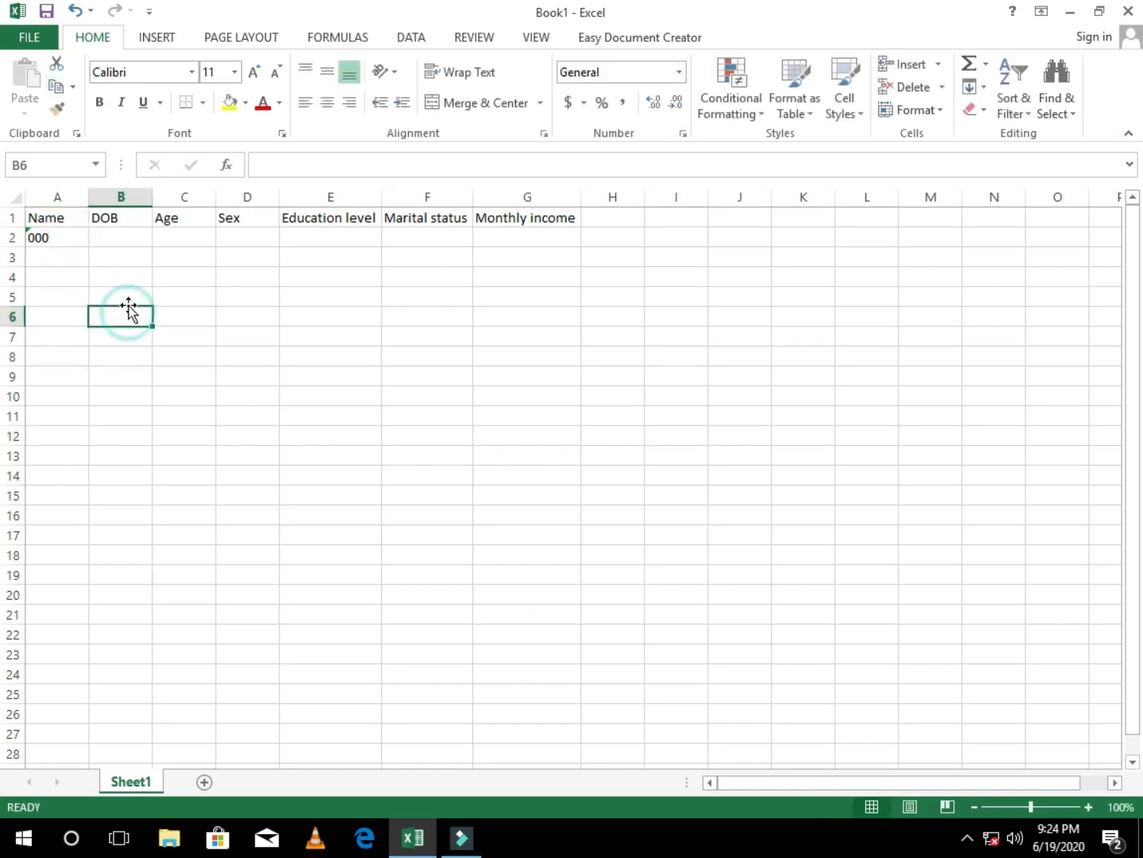
left_click(67, 233)
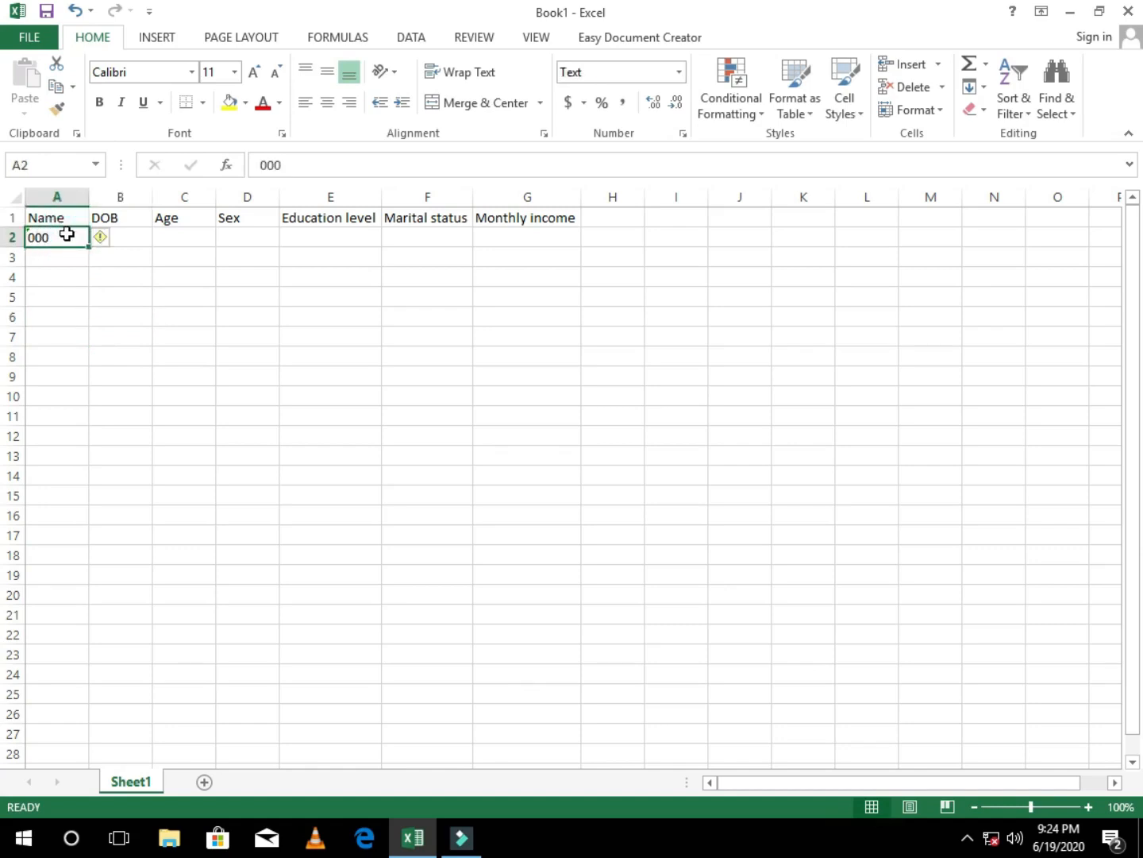
Step: Enter 000 in cell B2 under DOB and compare the number formats of the Name and DOB columns
left_click(120, 232)
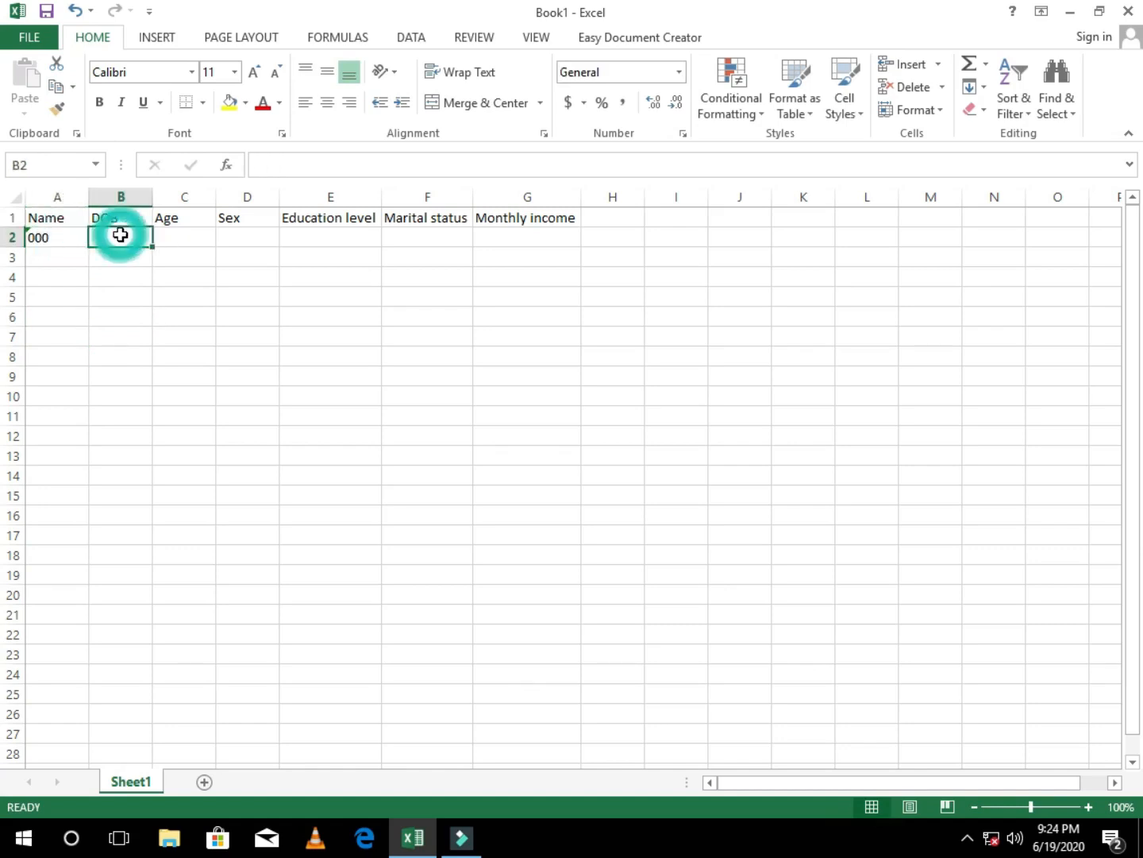
type("0")
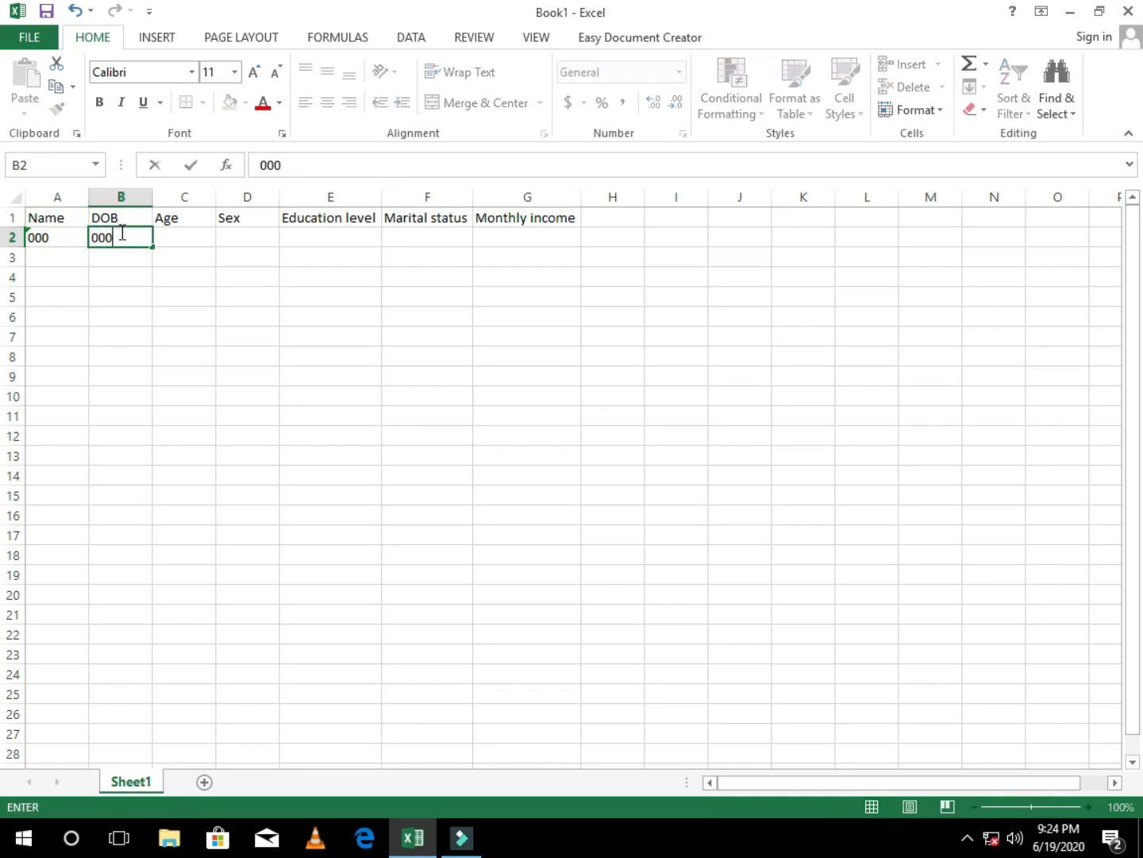
type("00")
left_click(167, 291)
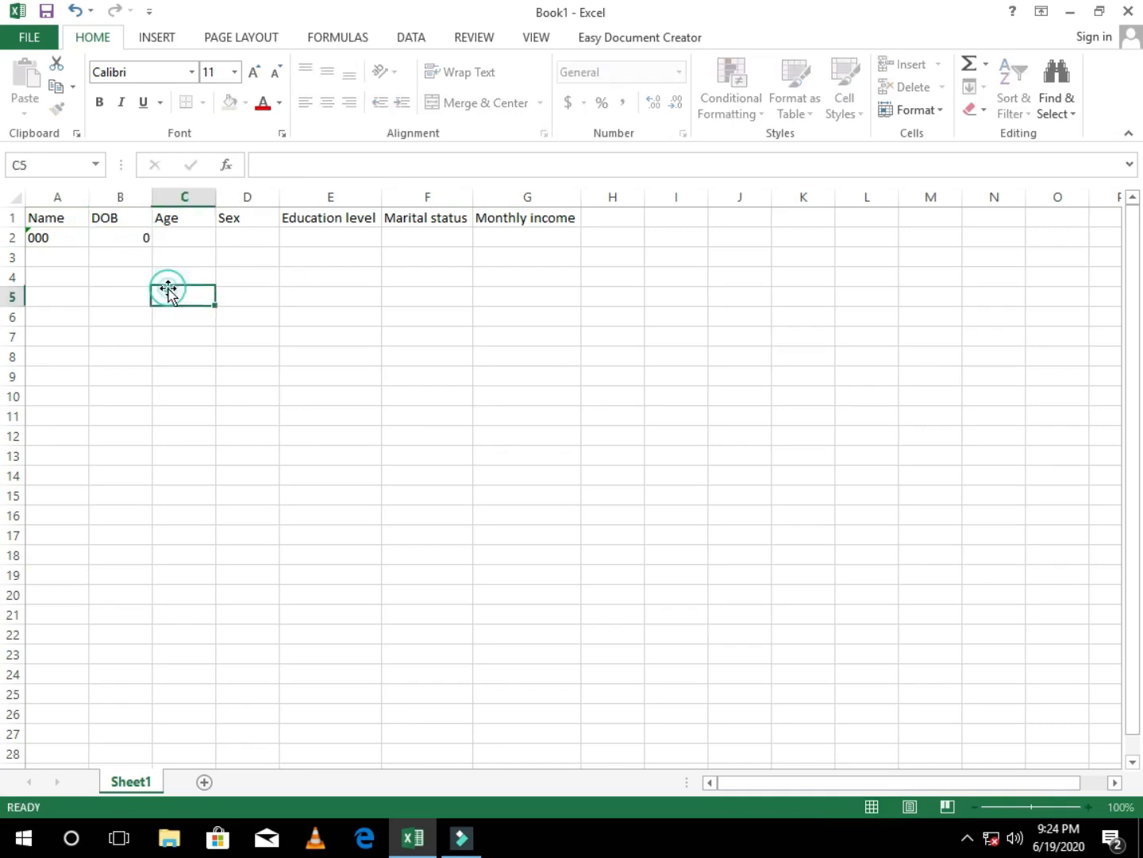
left_click(128, 238)
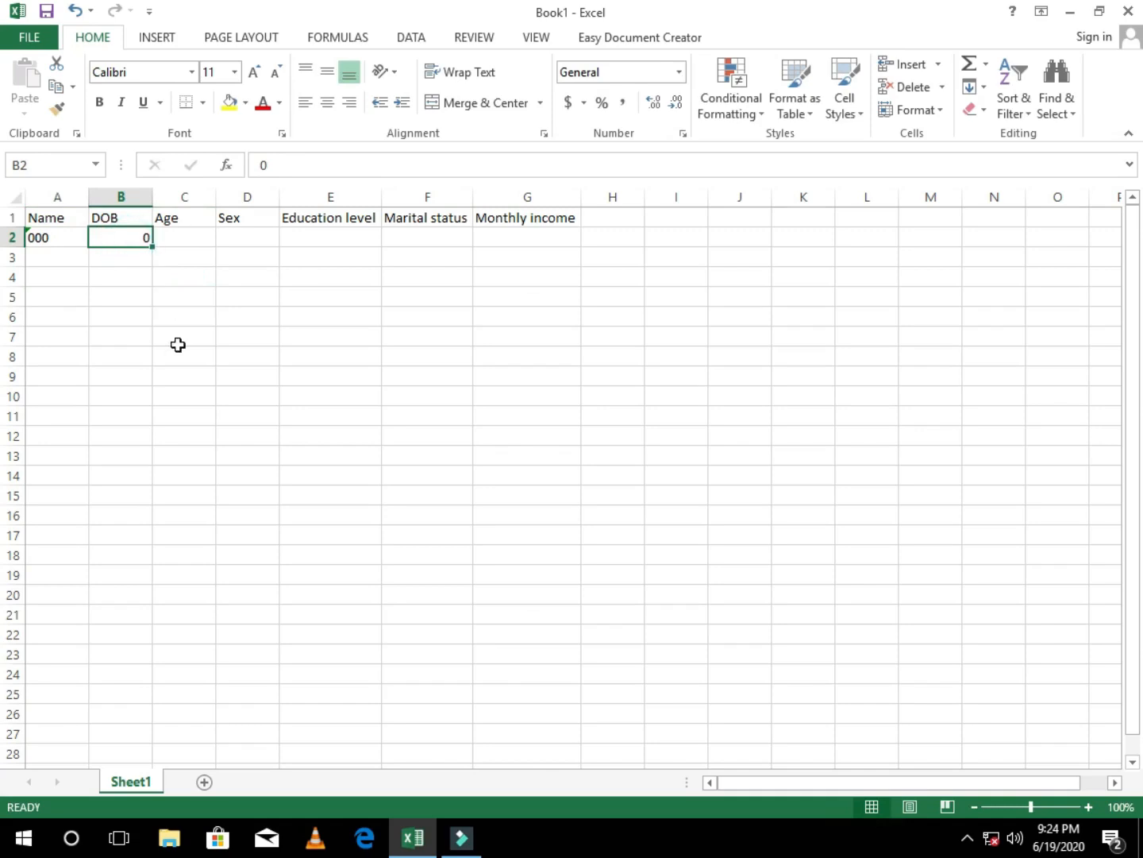
left_click(38, 196)
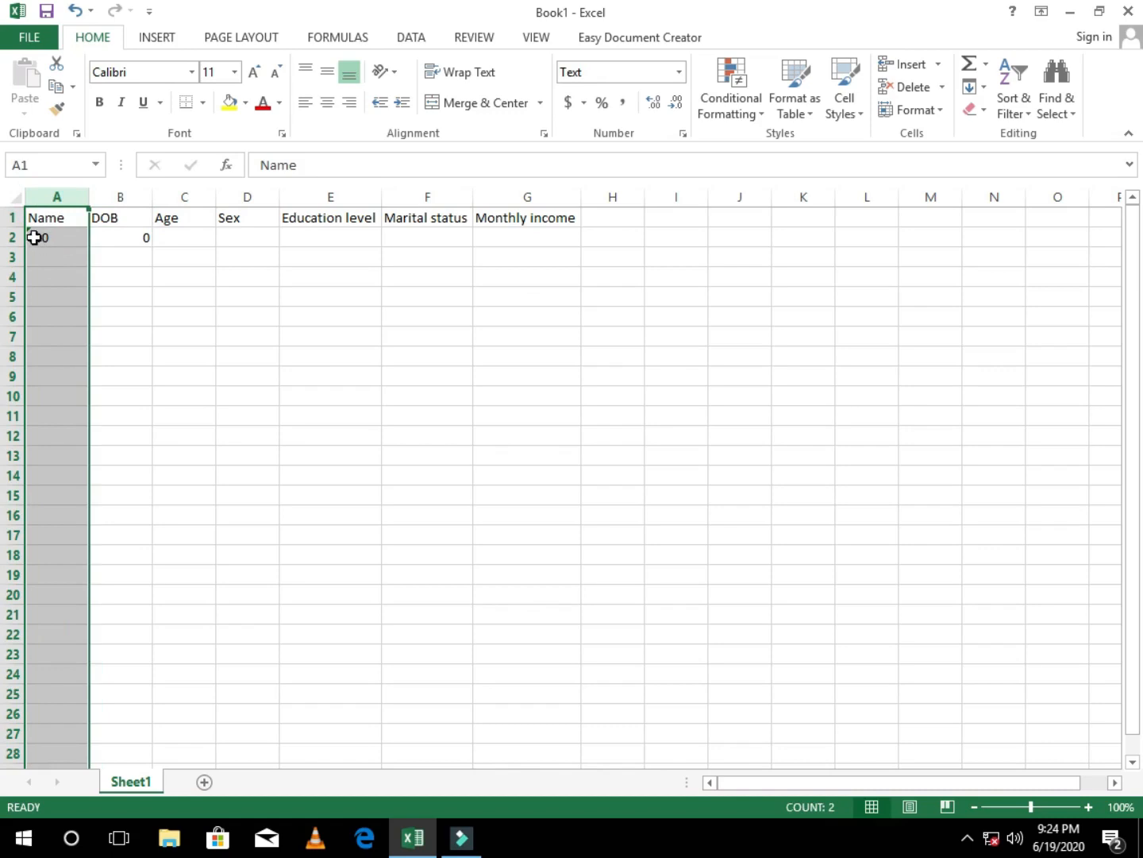
left_click(121, 196)
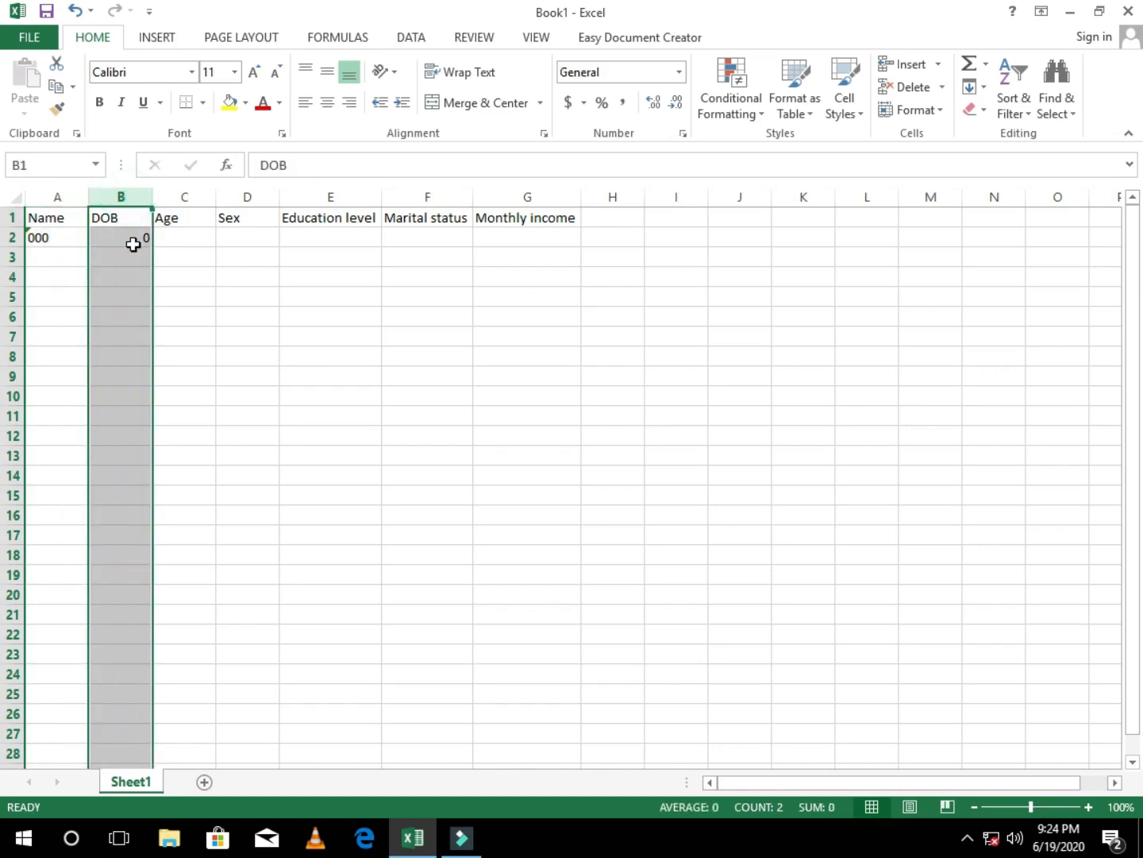
Step: Replace the test entry in cell A2 with the first person's full name
left_click(60, 239)
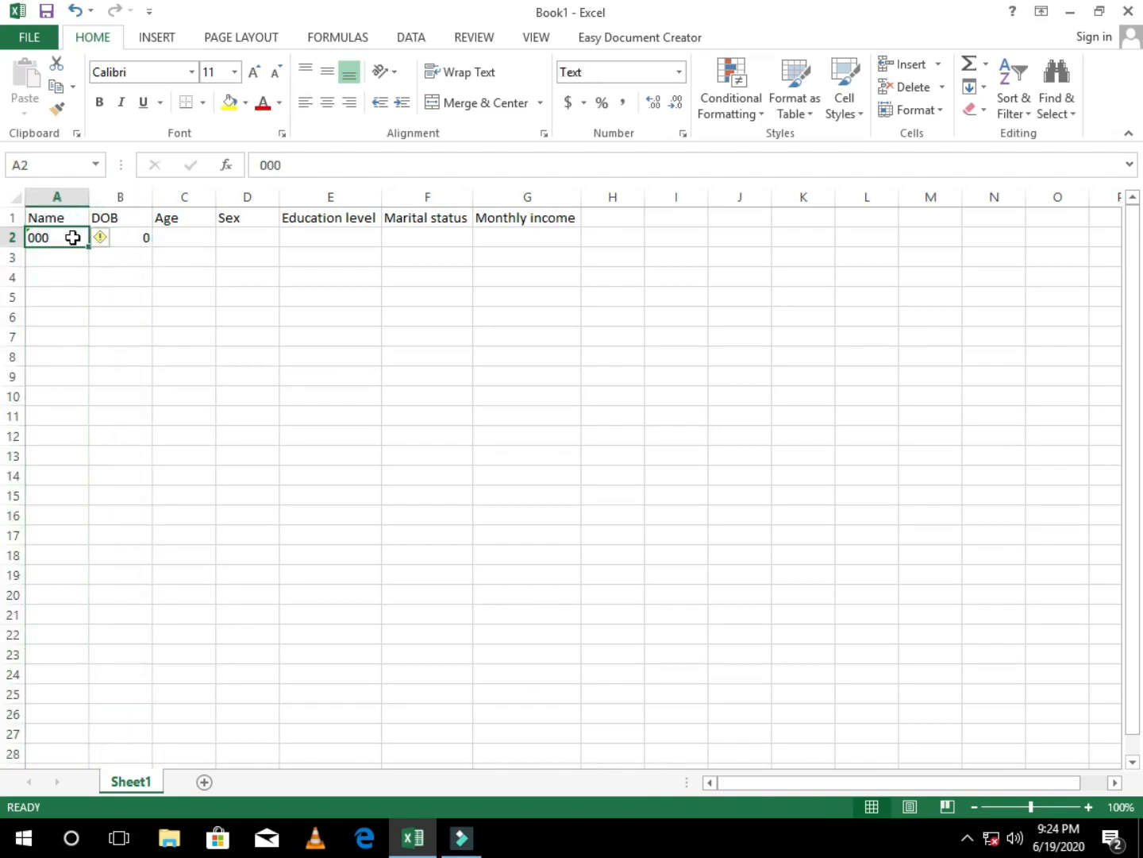
key("BackSpace")
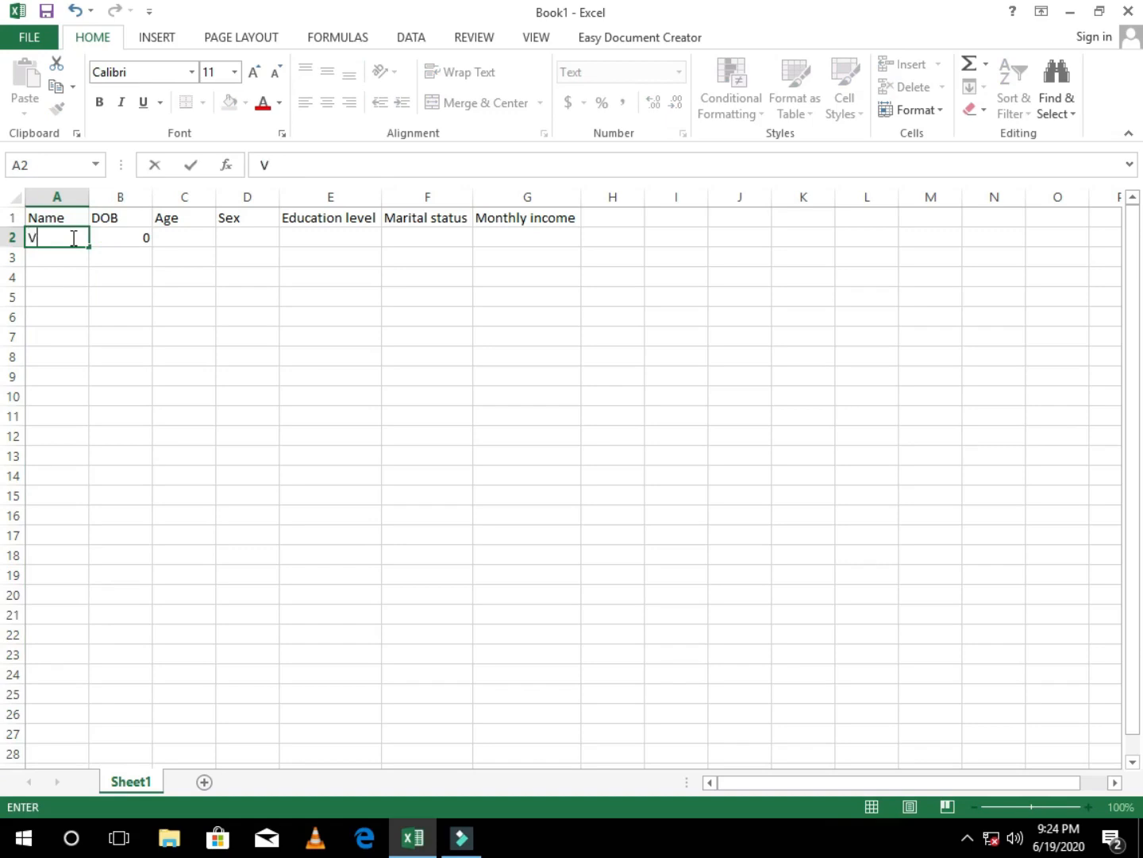
type("Vince Martin")
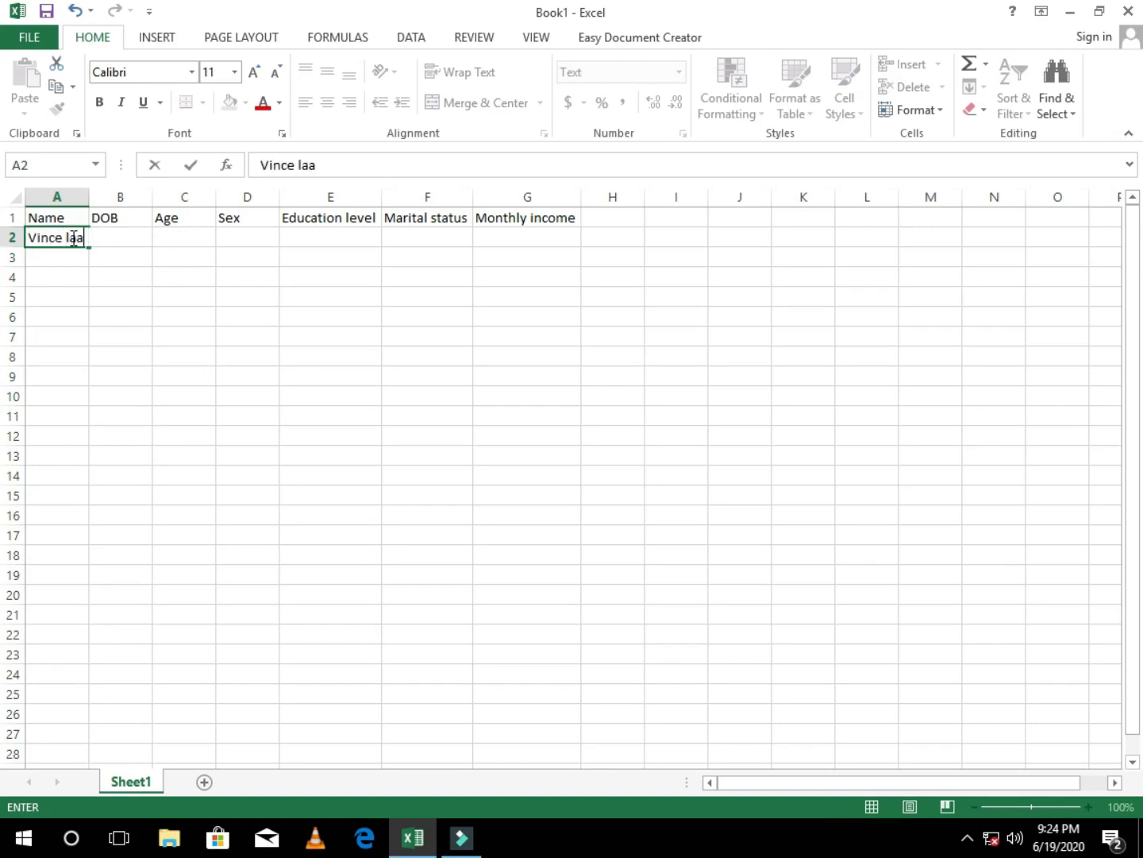
key("Return")
Step: Enter the full names of five more people in cells A3 to A7 of the Name column
type("Febiano Phiri")
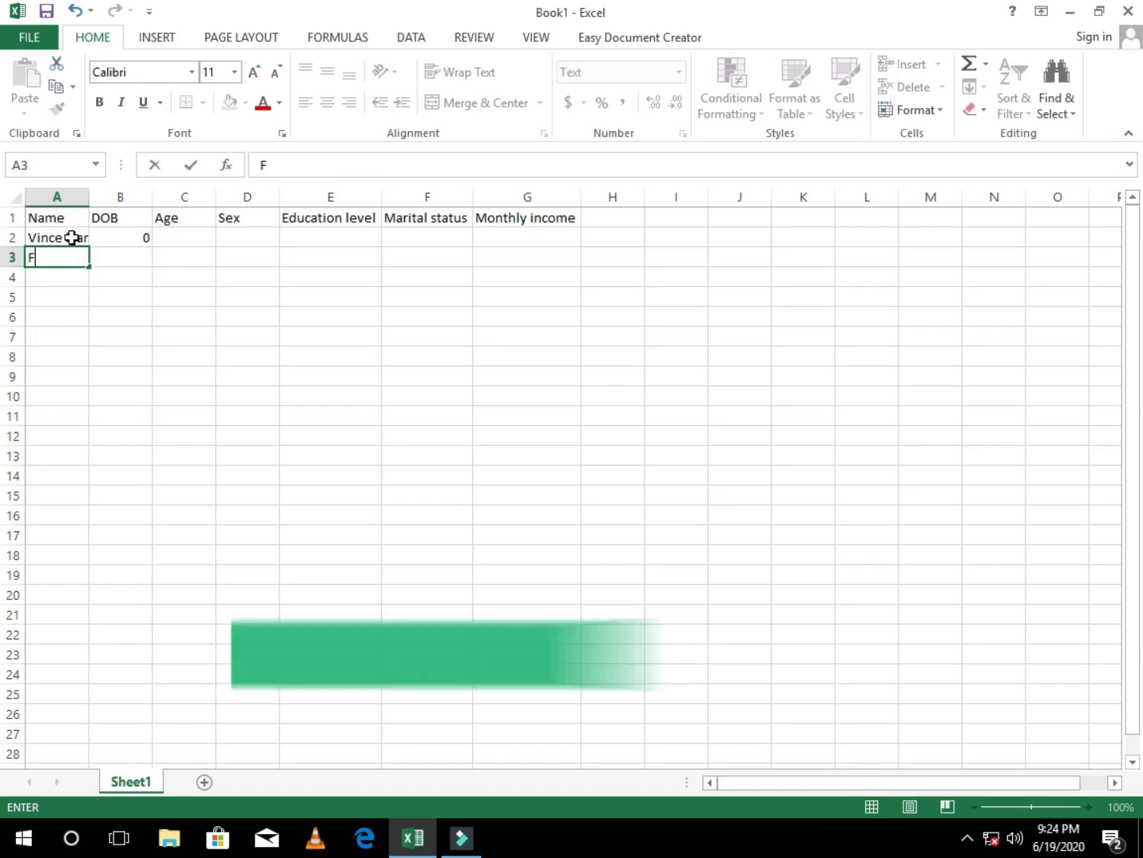
key("Return")
type("Alick Mwale")
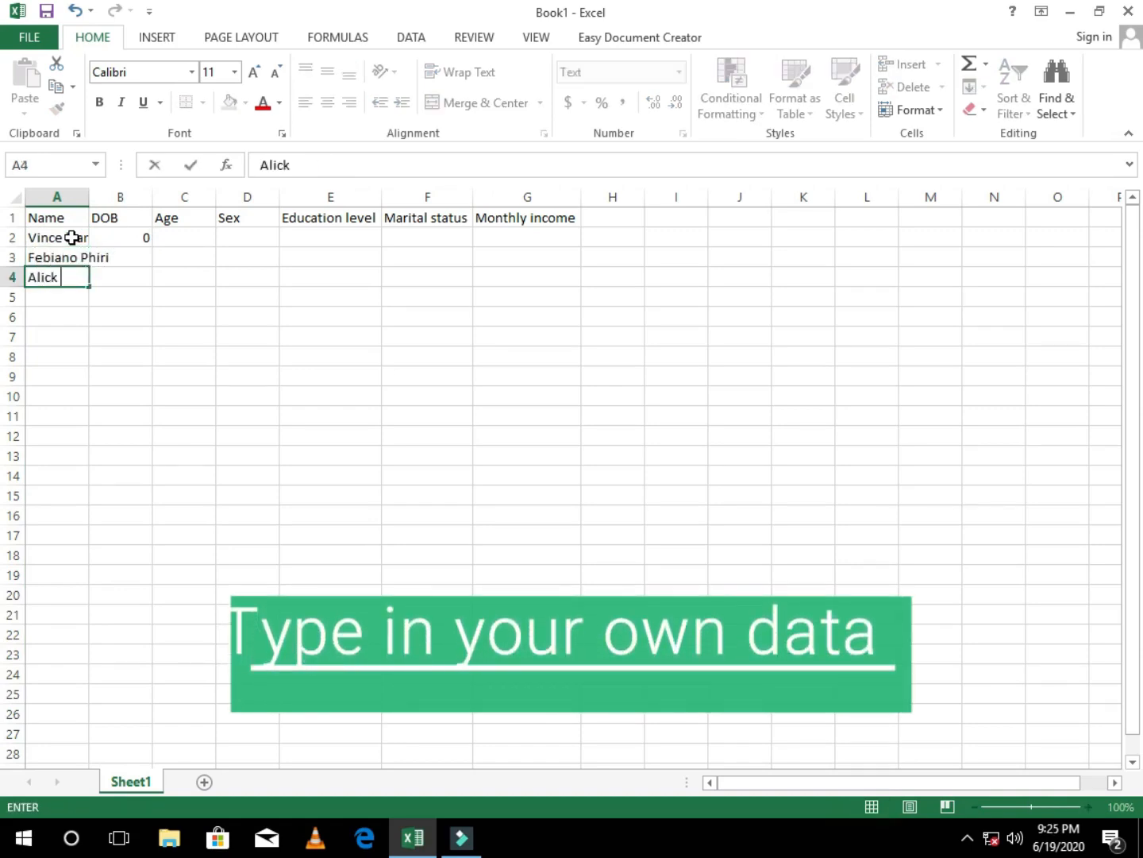
key("Return")
type("Kelly Siafunda")
key("Return")
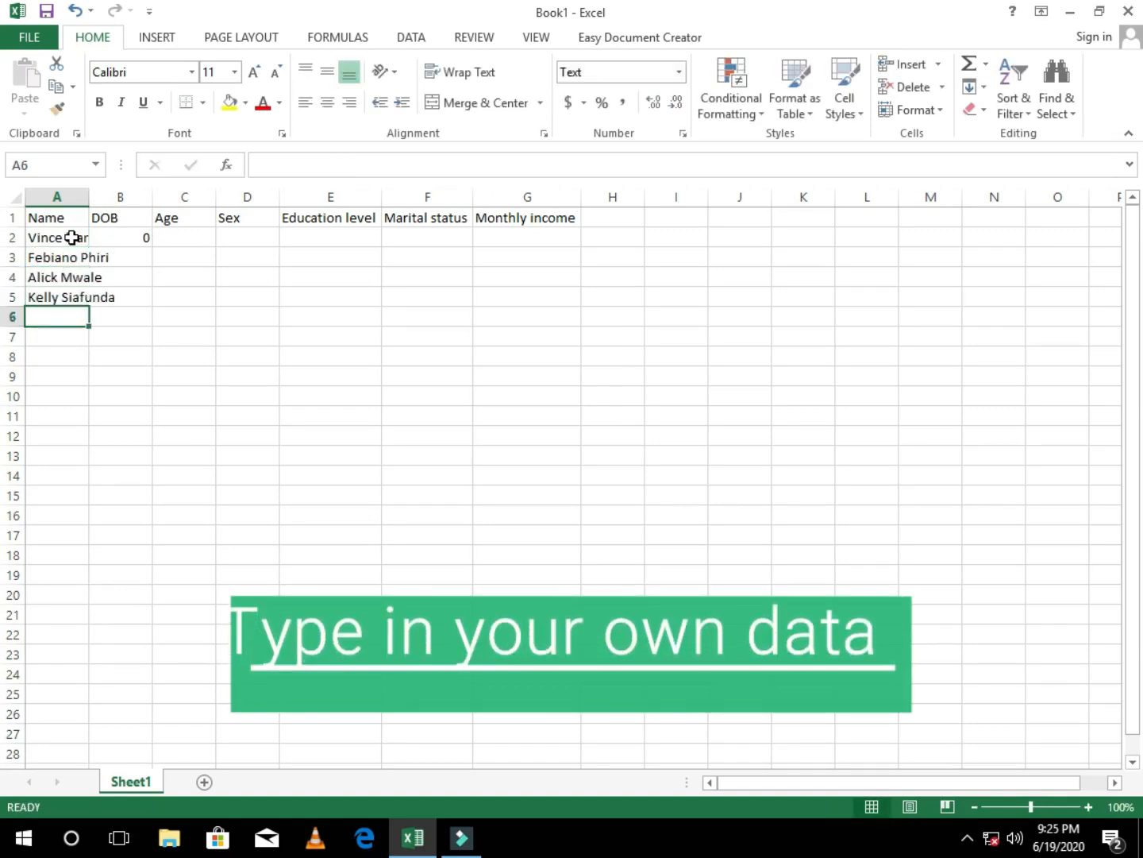
type("Deborah Banda")
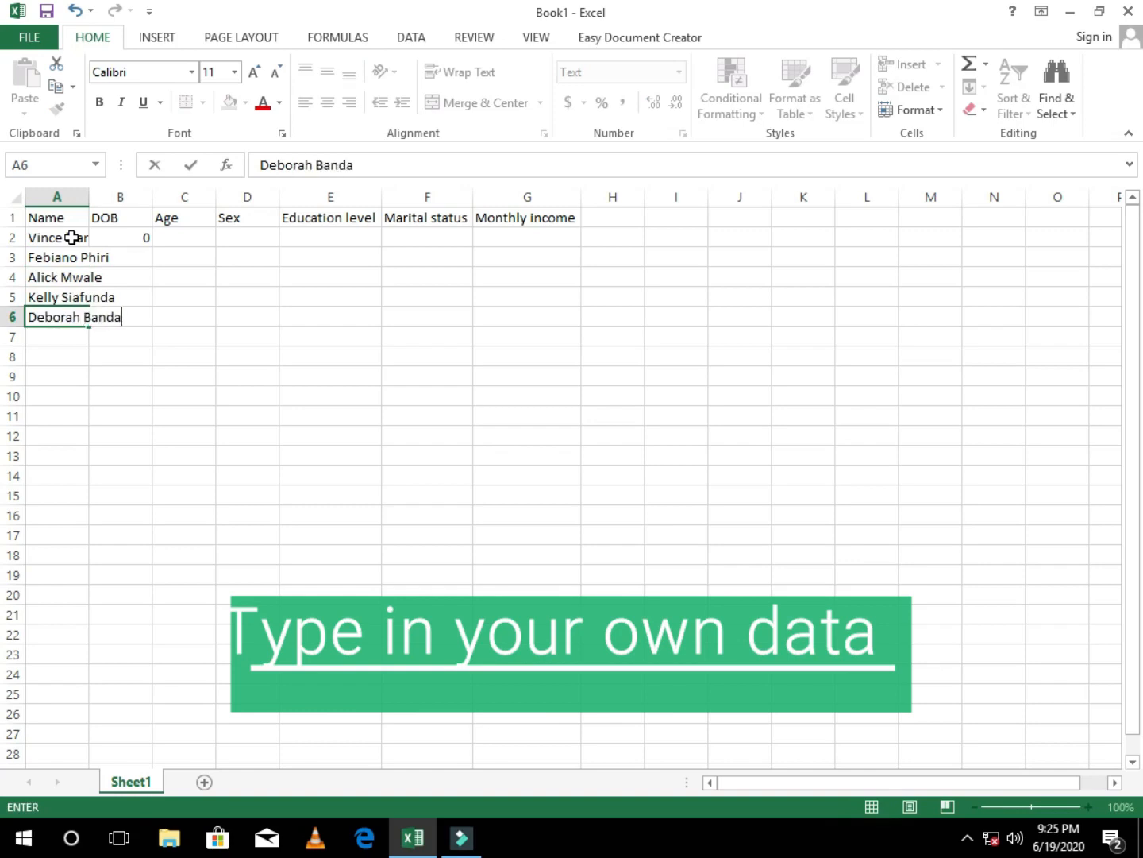
key("Return")
type("Elias Lungu")
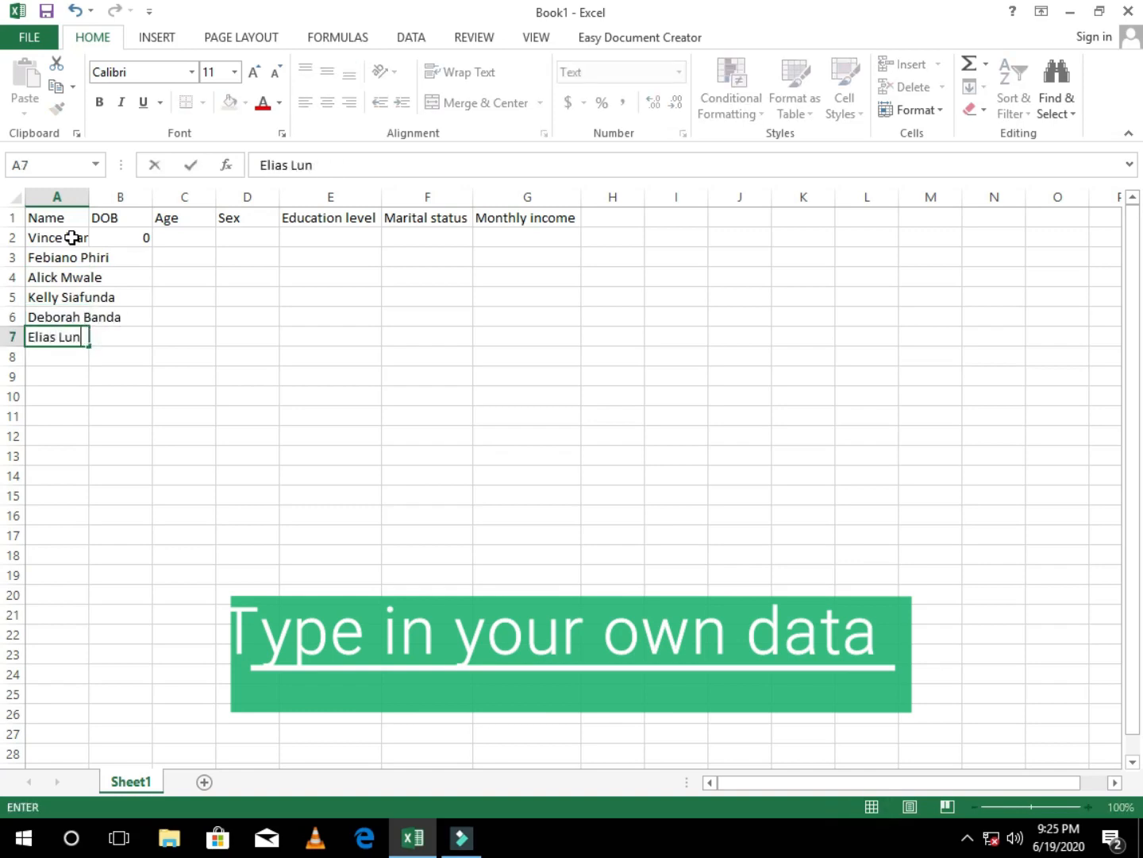
key("Return")
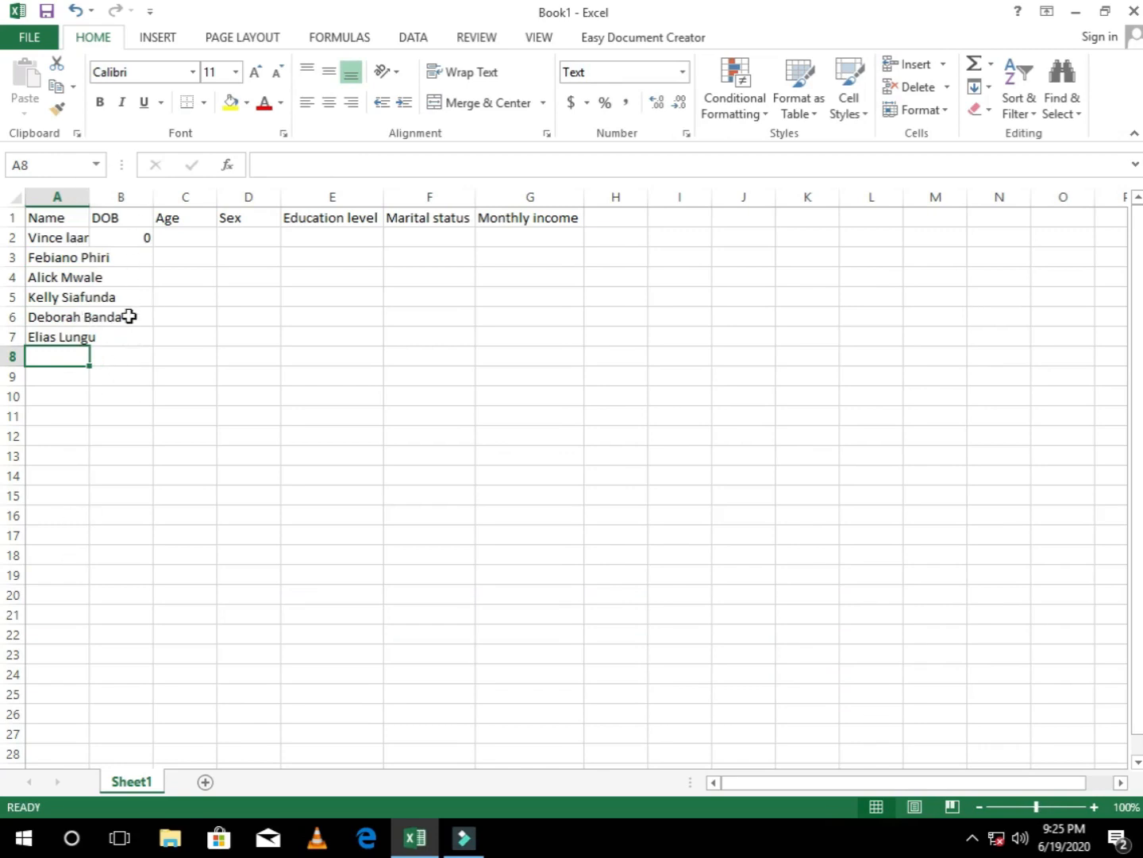
Step: Fit the Name column's width to its contents and format the DOB column as Short Date
double_click(87, 194)
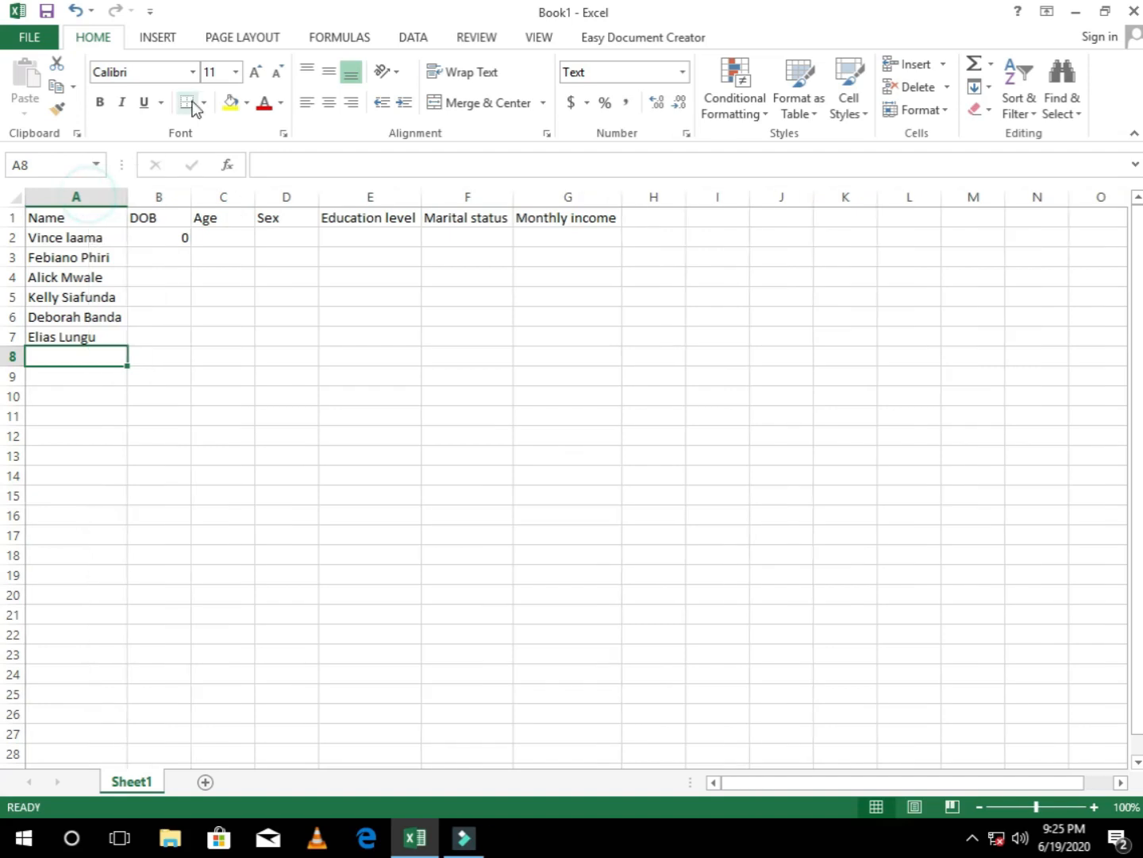
left_click(168, 196)
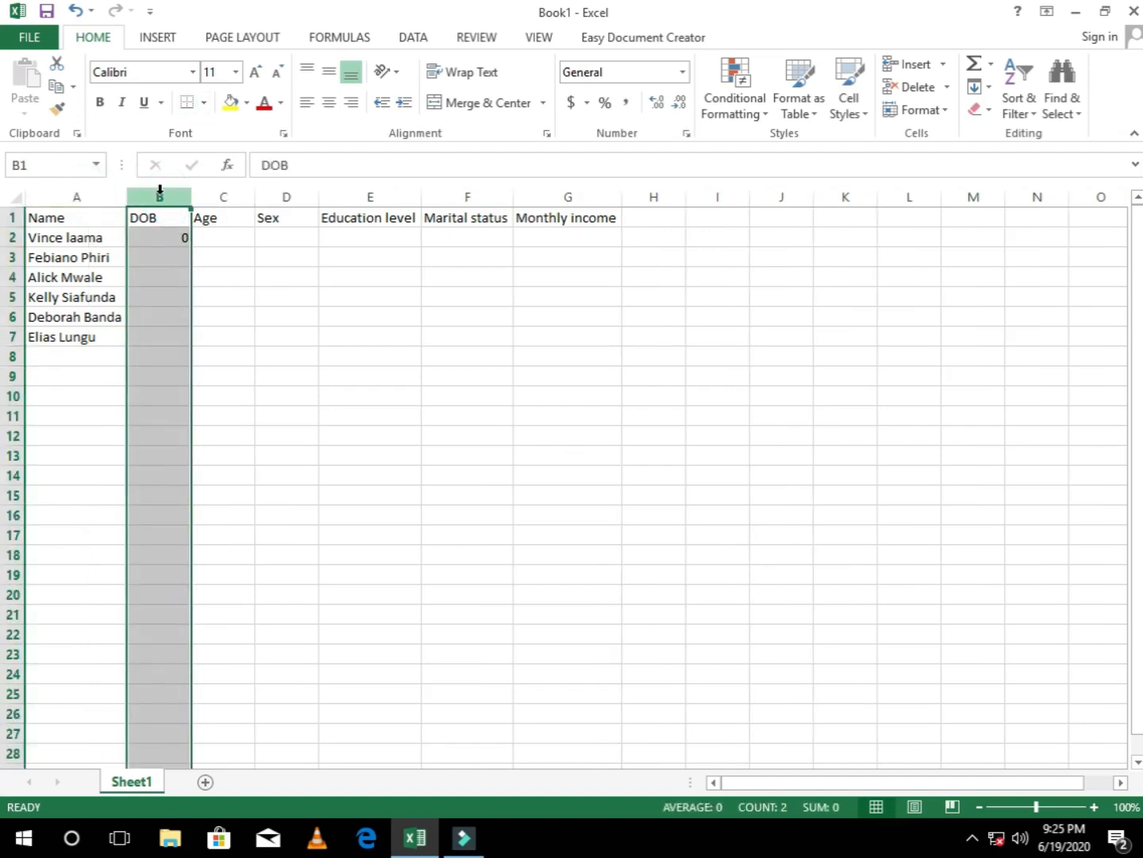
left_click(681, 74)
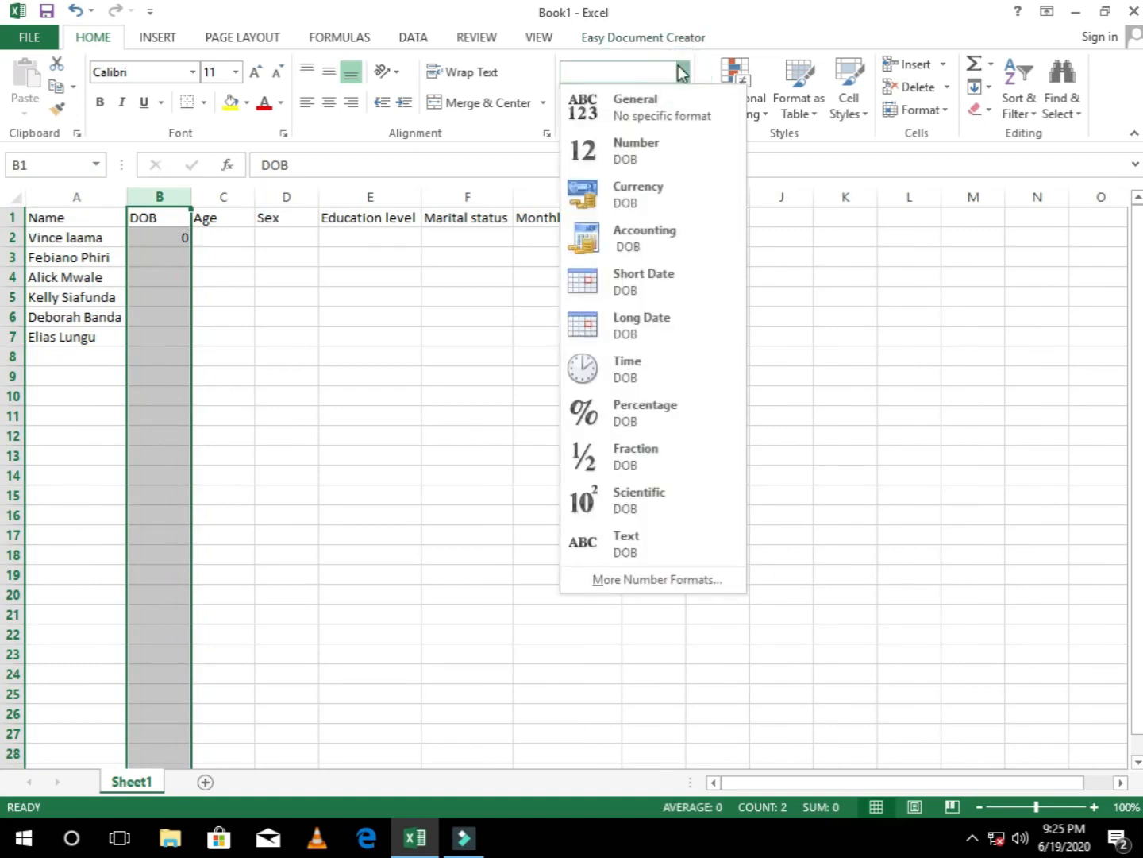
left_click(637, 279)
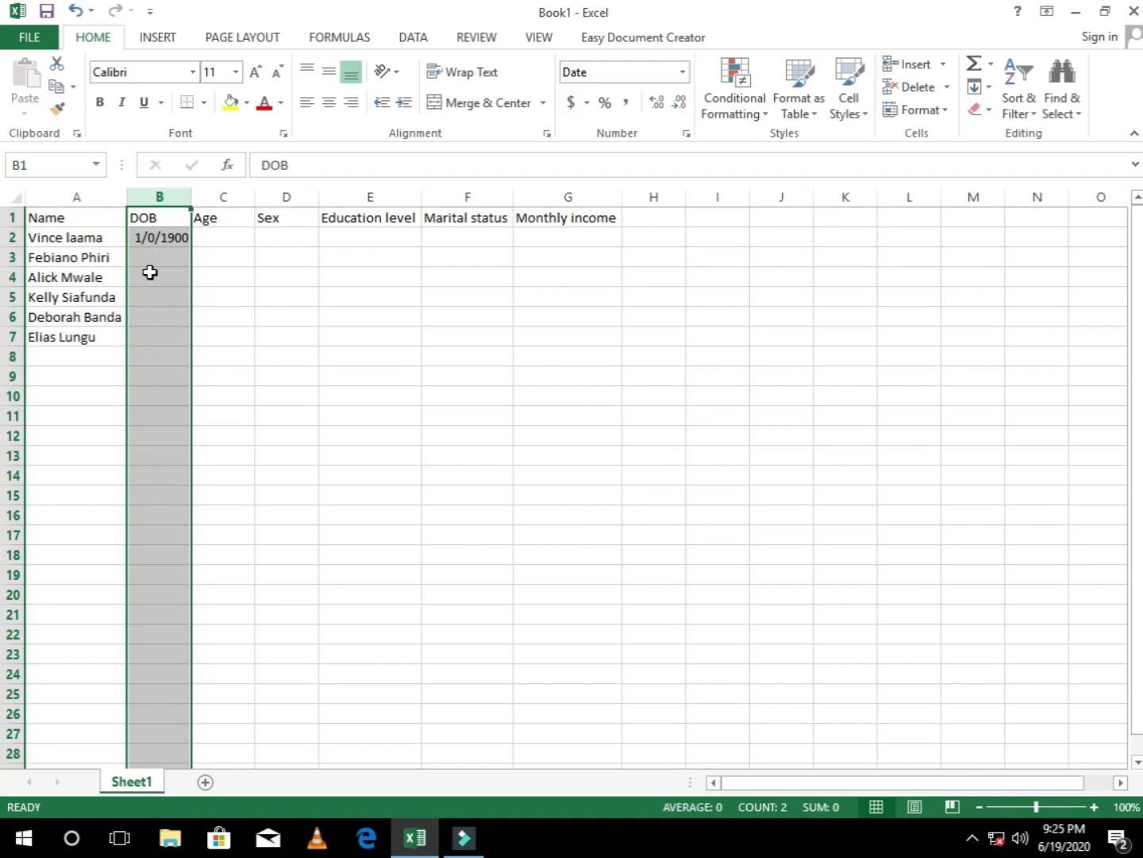
left_click(141, 237)
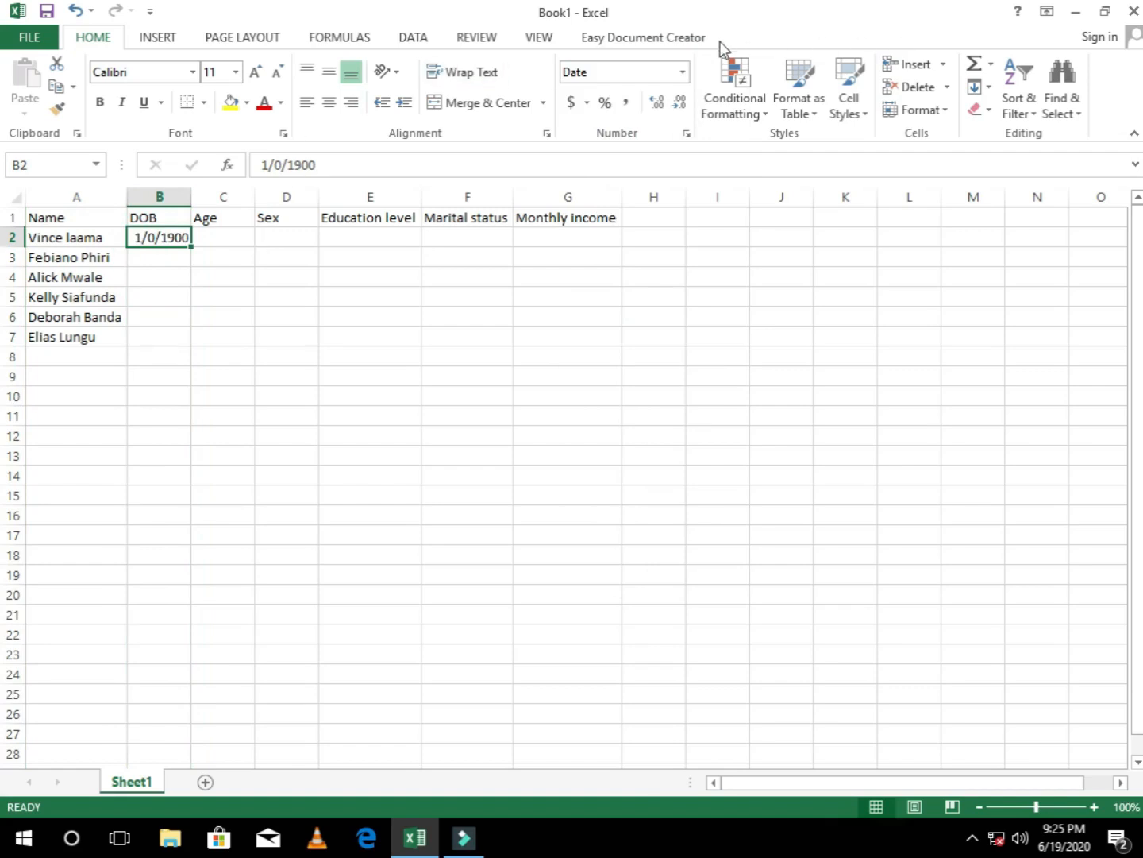
Step: Format the DOB column as Long Date
left_click(158, 197)
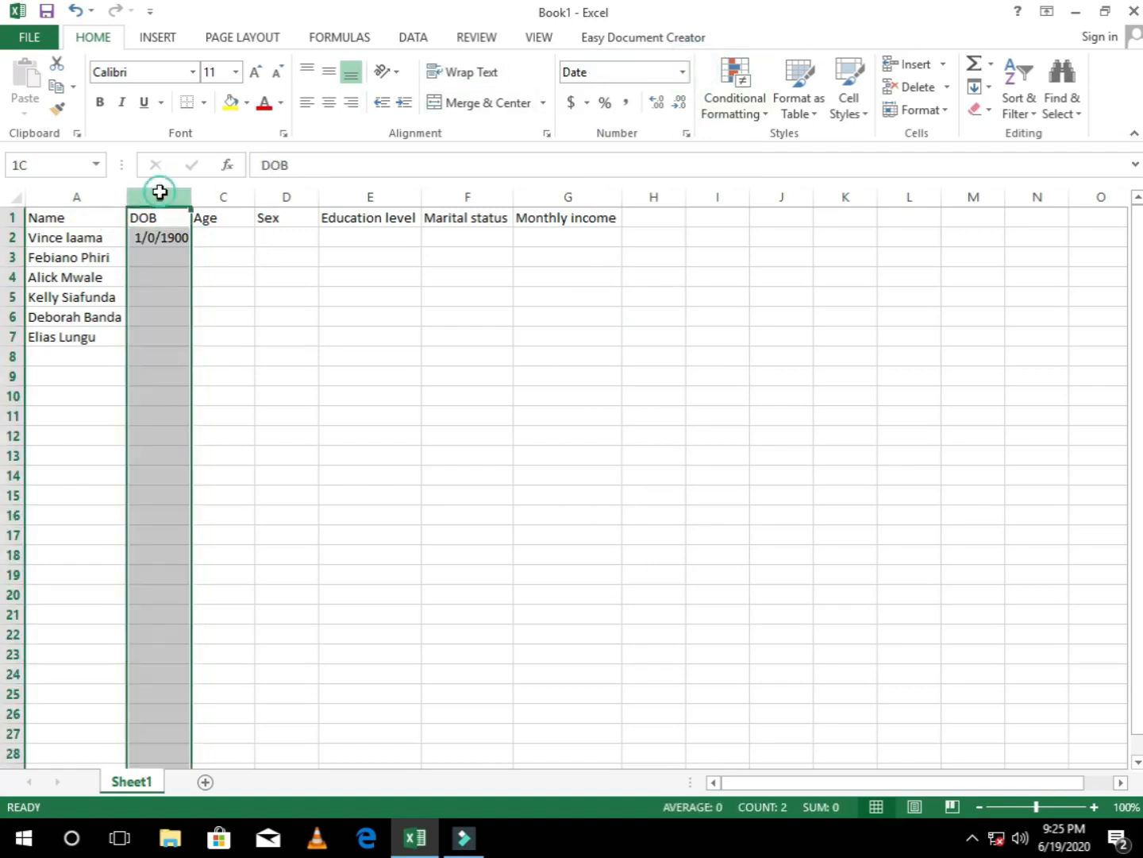
left_click(683, 73)
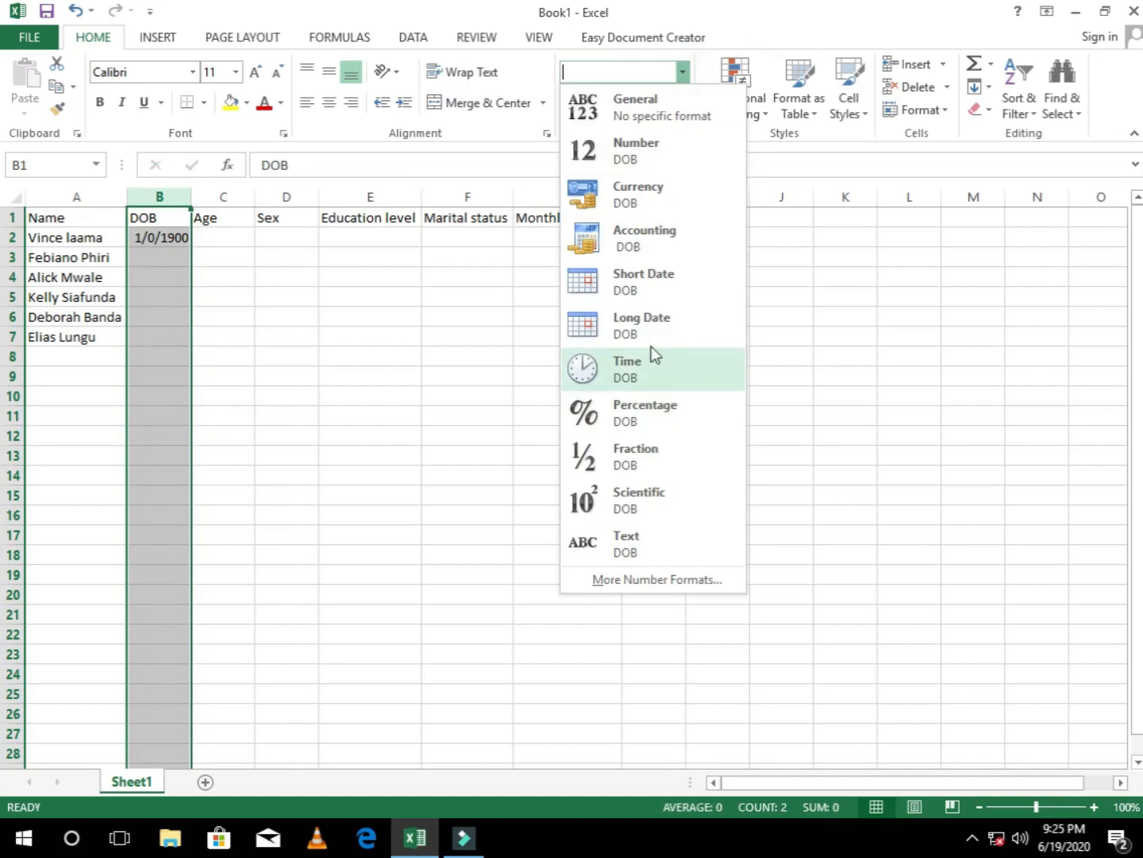
left_click(654, 312)
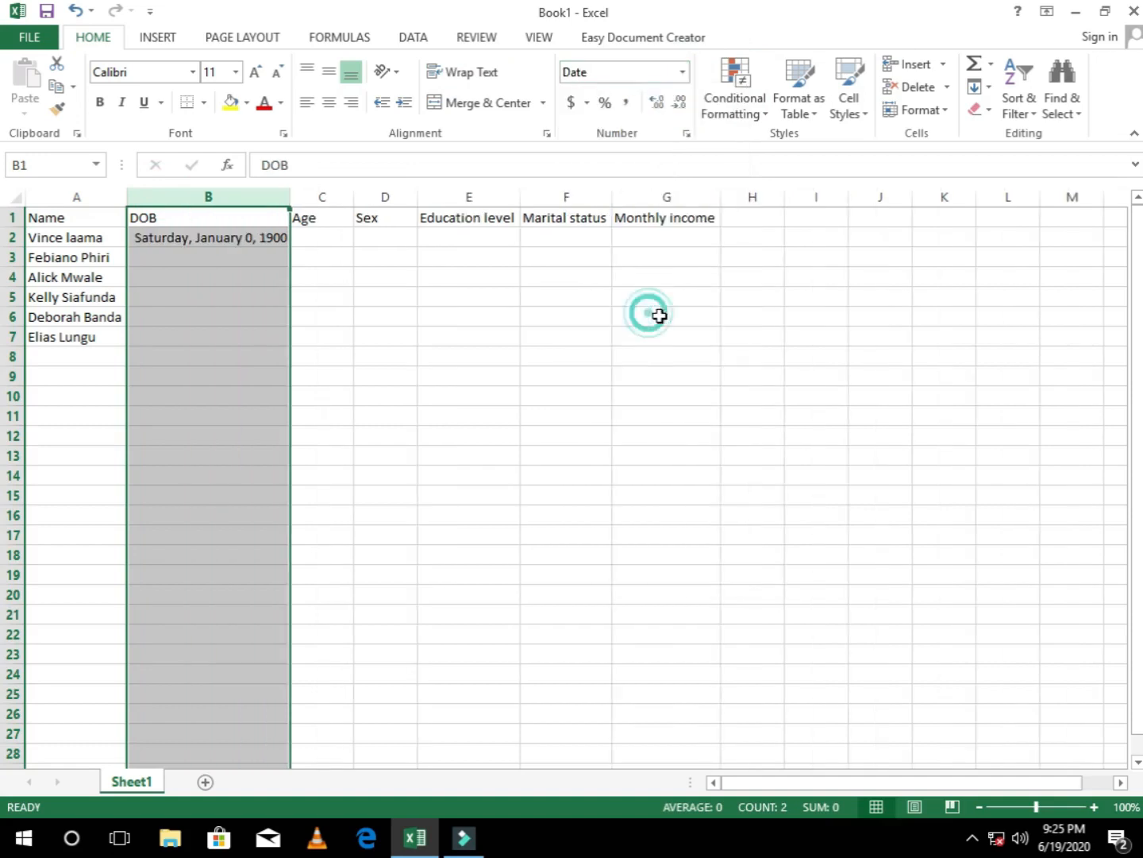
Step: Replace the test entry in cell B2 with the first person's date of birth
left_click(264, 243)
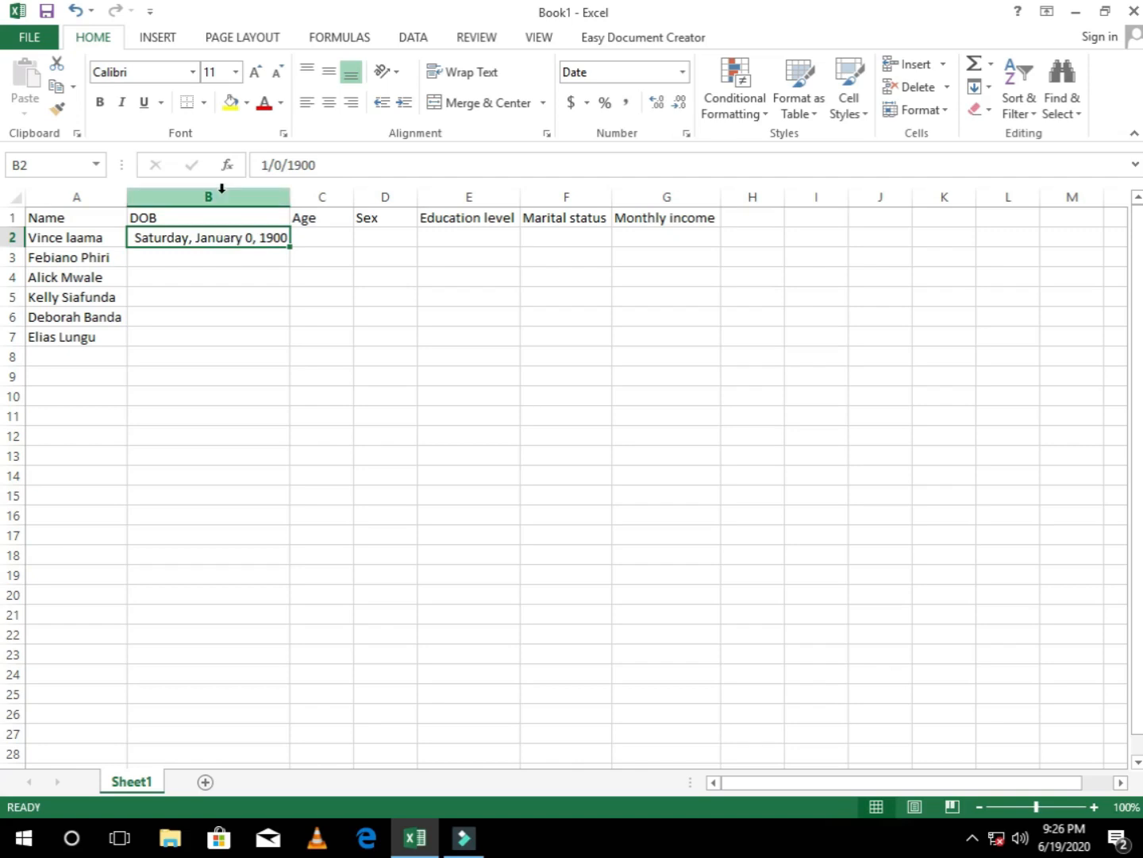
type("12")
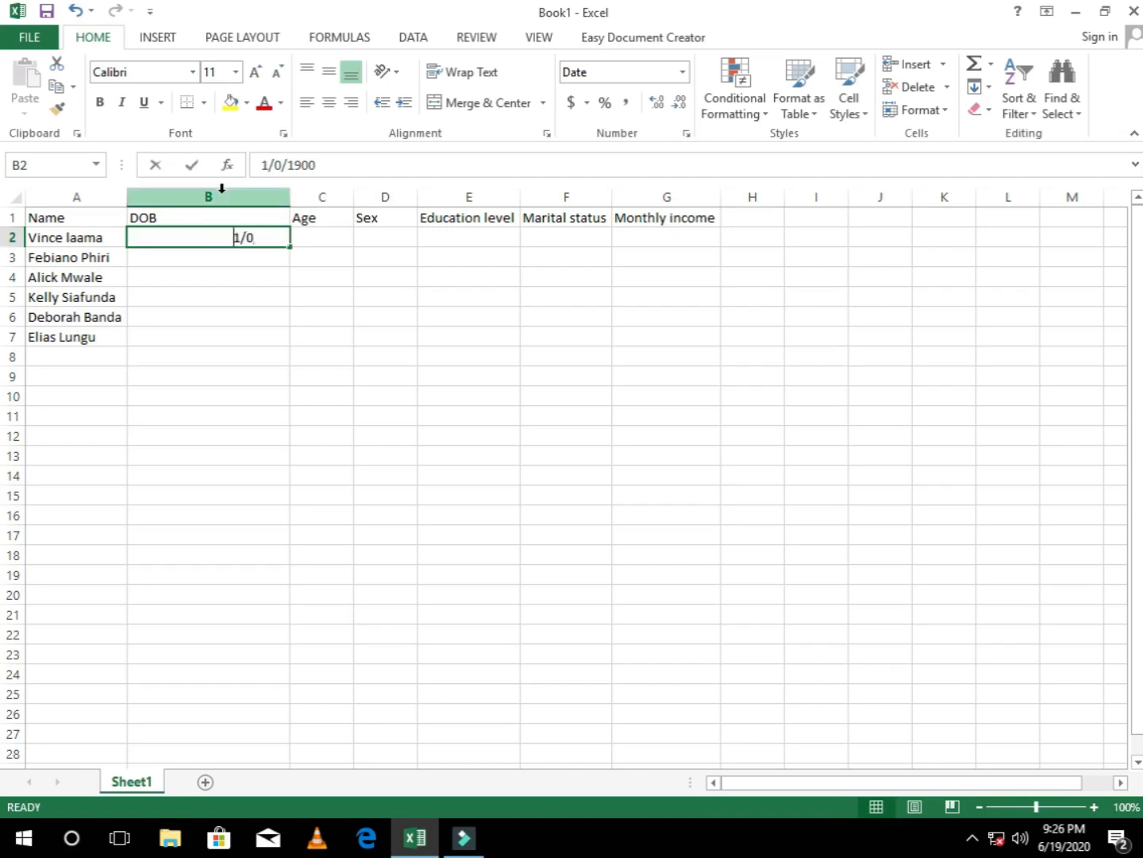
type("/12/1990")
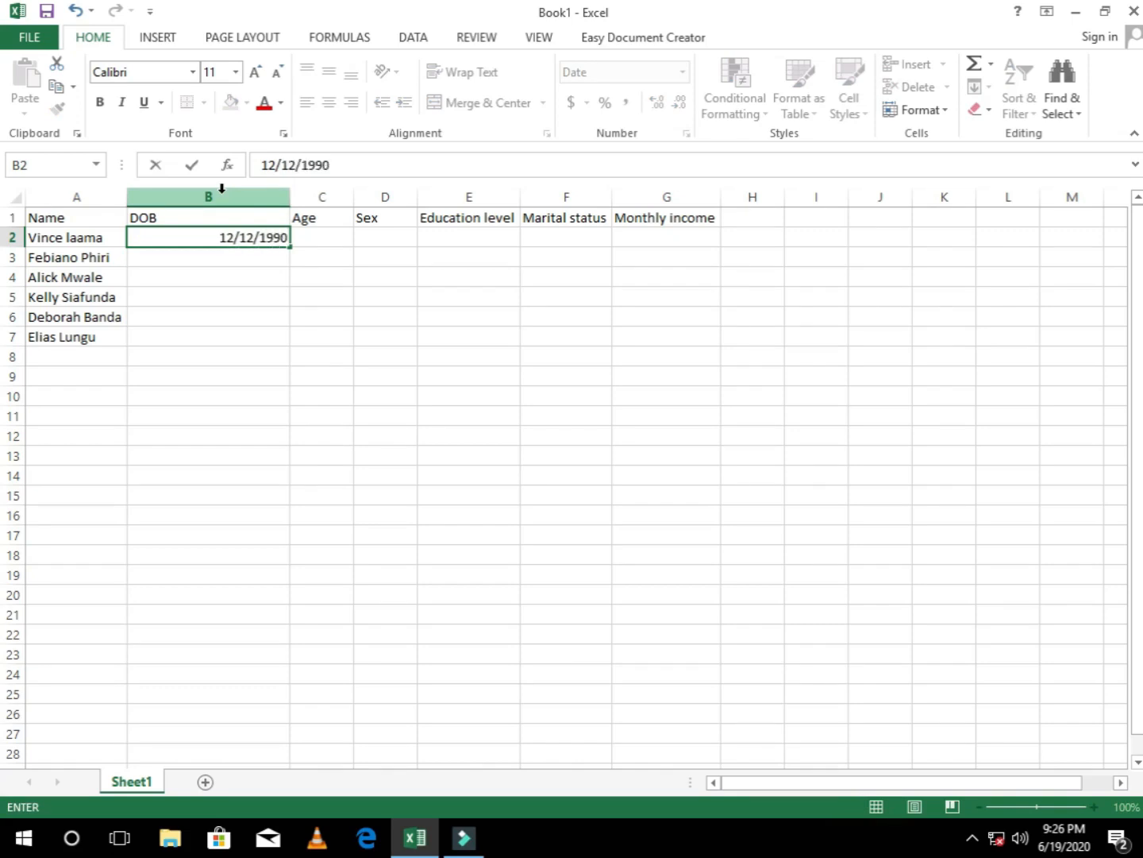
key("Return")
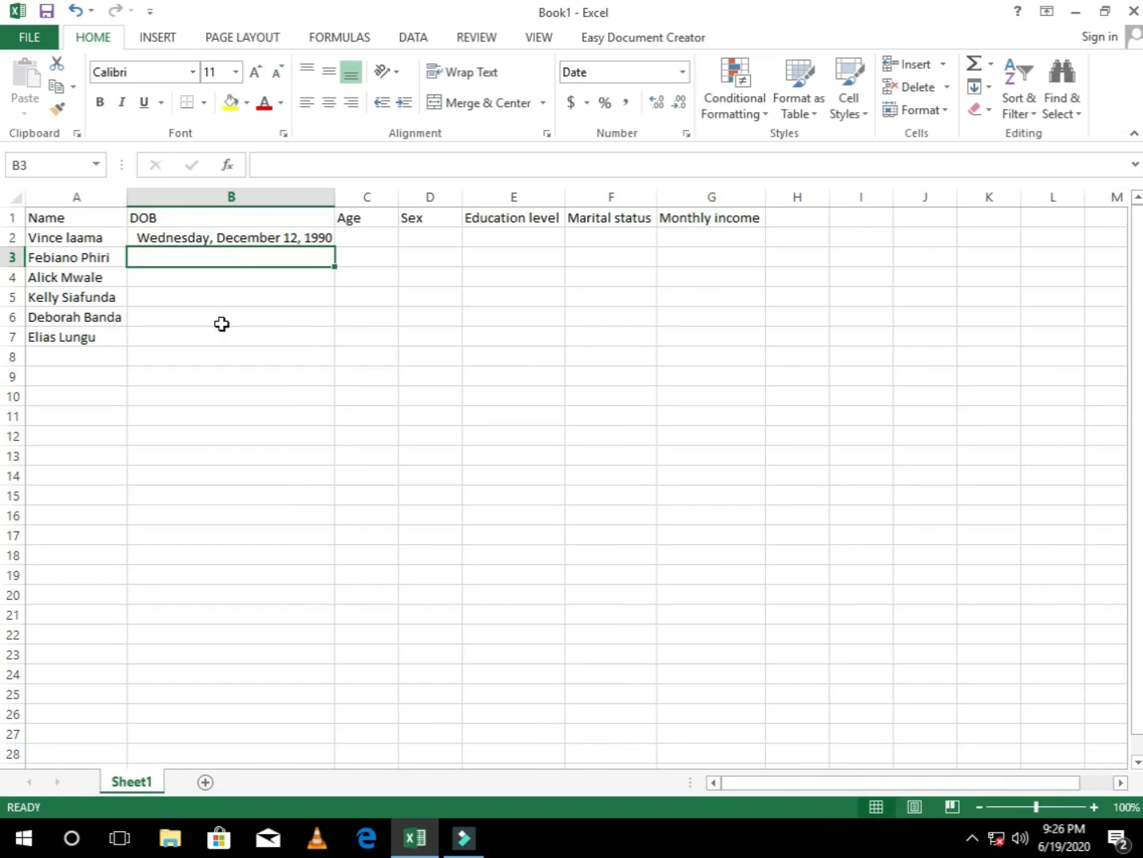
Step: Switch the DOB column to the Short Date format and fit its width to the contents
left_click(218, 197)
left_click(683, 72)
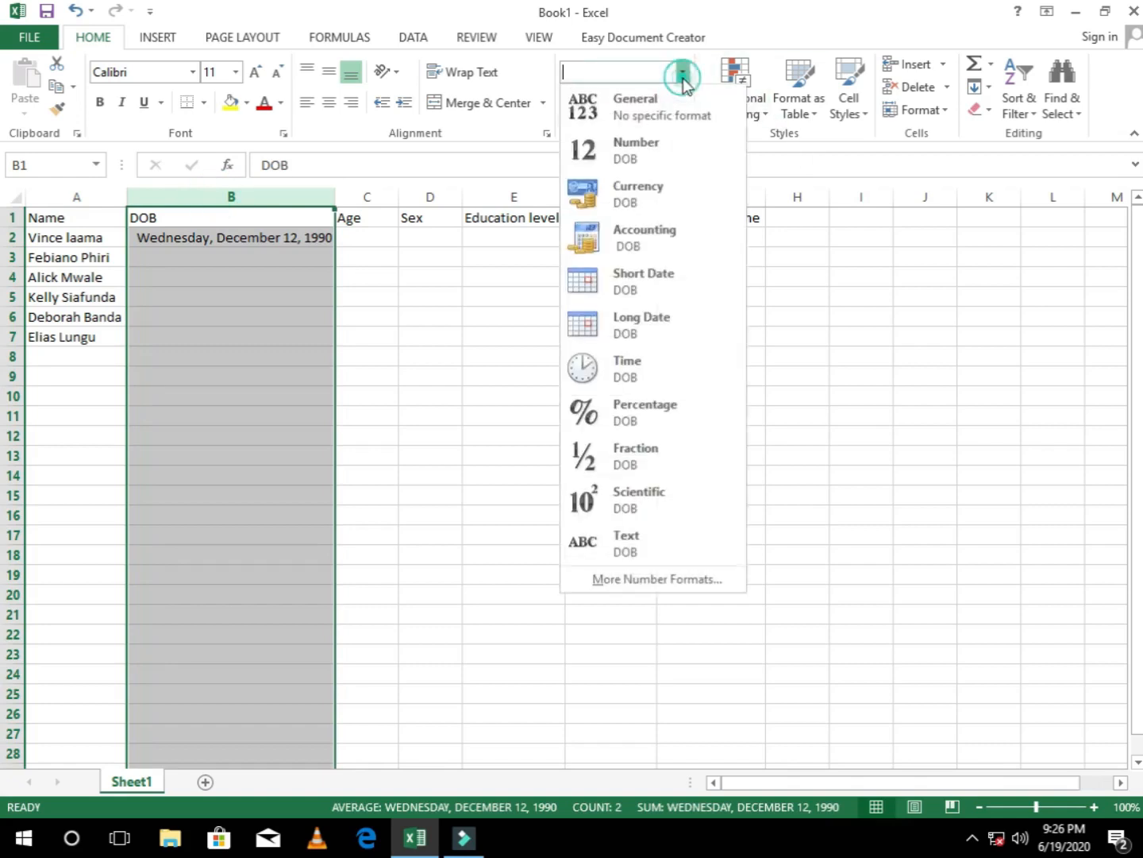
left_click(642, 290)
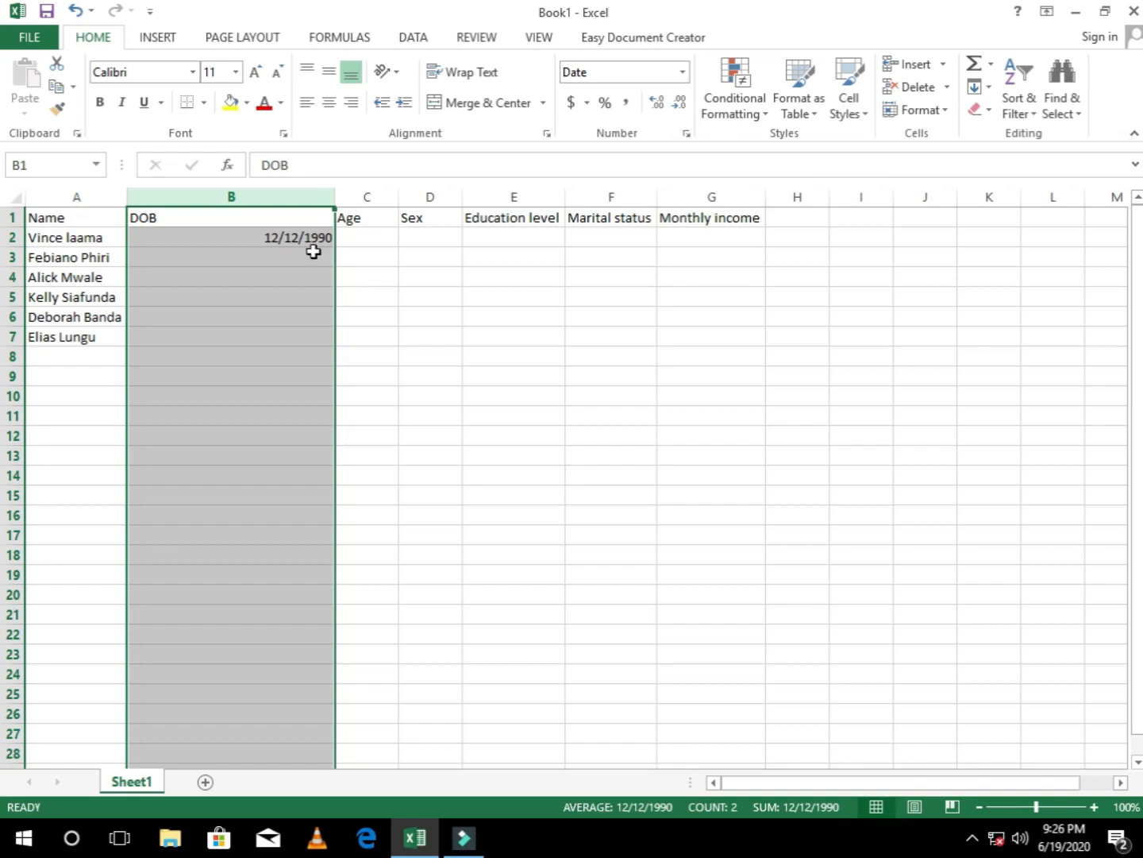
double_click(333, 195)
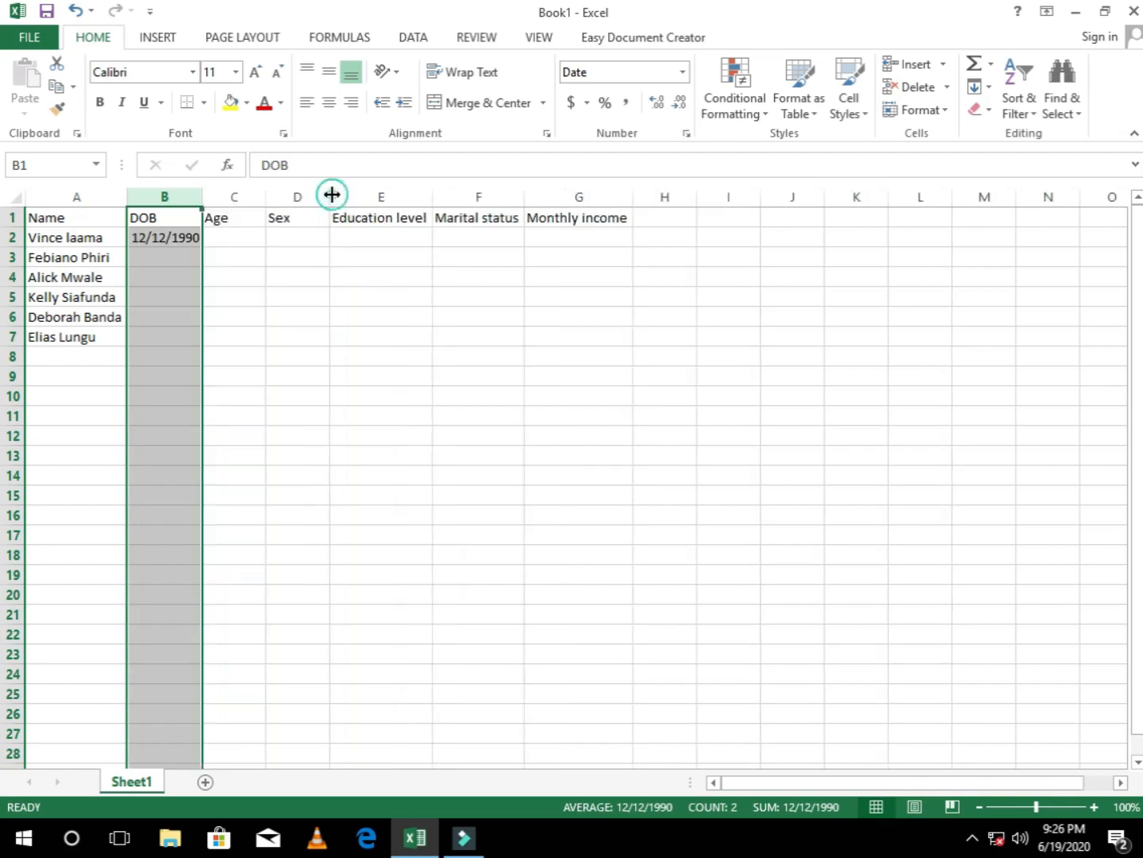
left_click(177, 259)
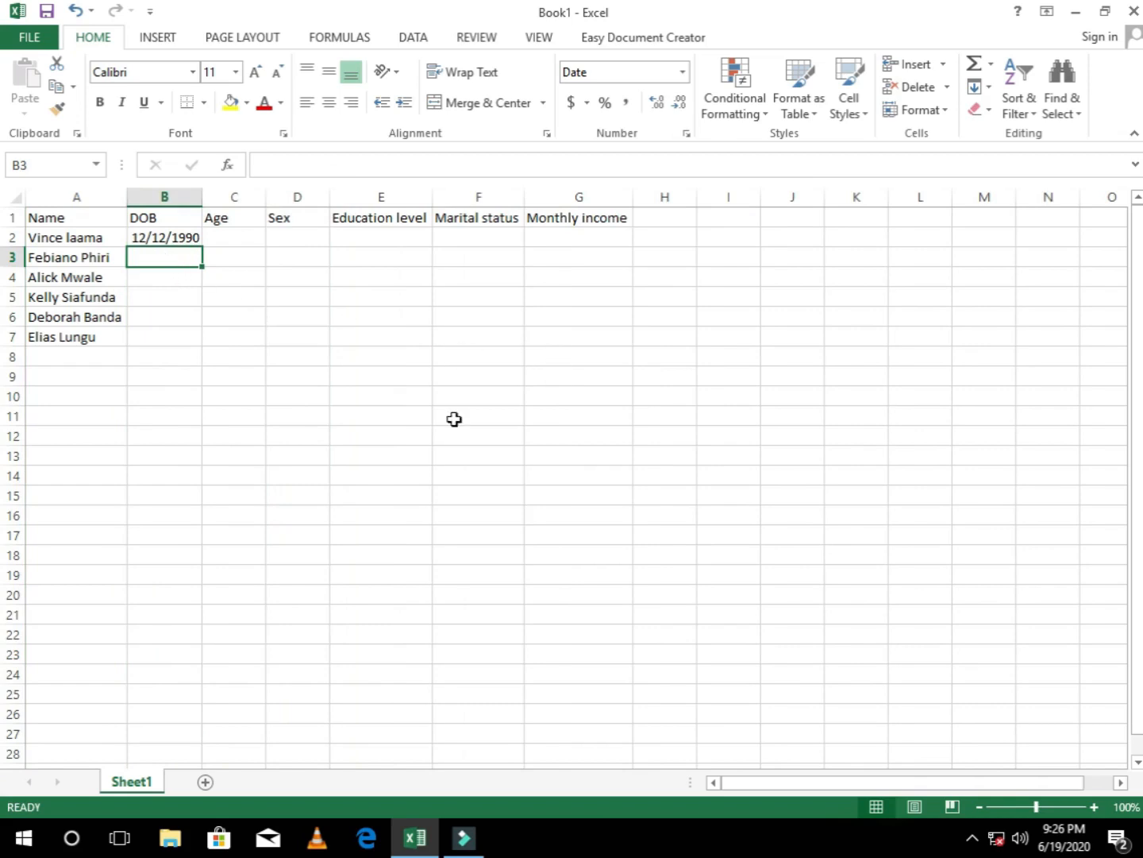
left_click(158, 233)
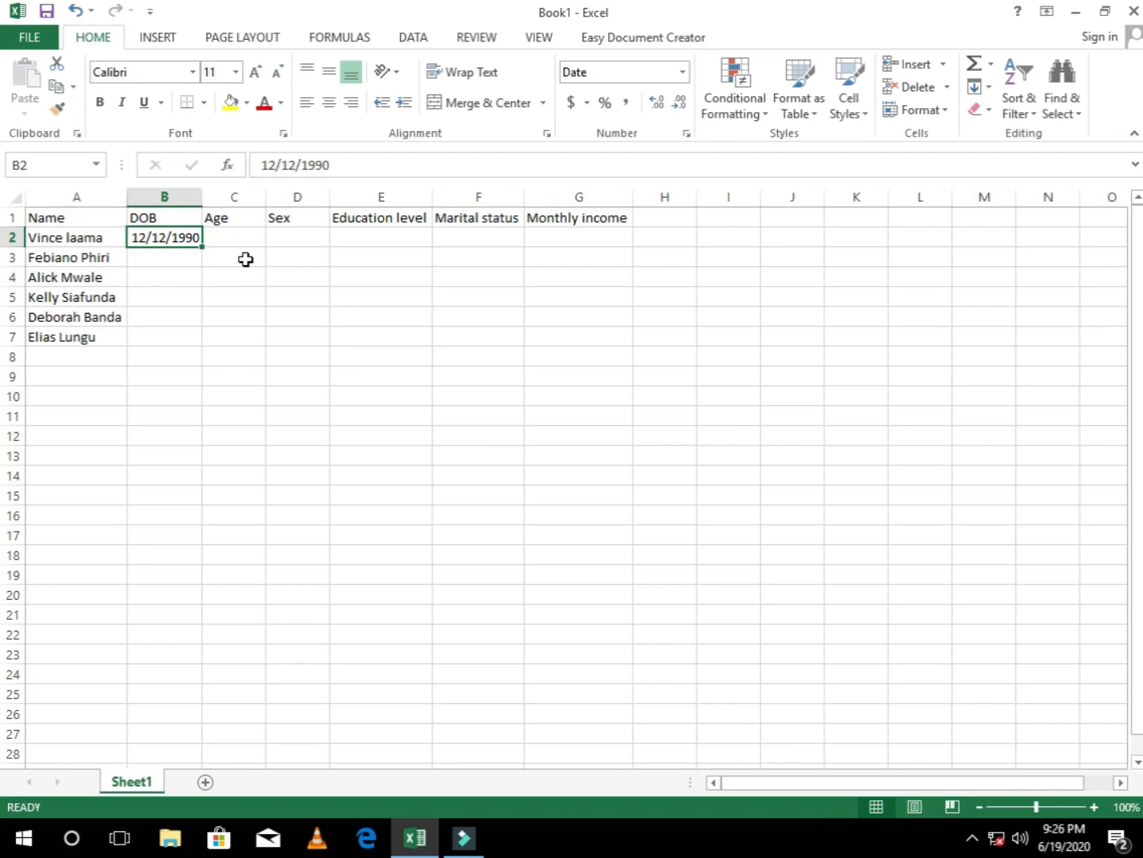
Step: Insert a new column before Name, with the heading ID in A1 and the number 1 in A2
left_click(89, 197)
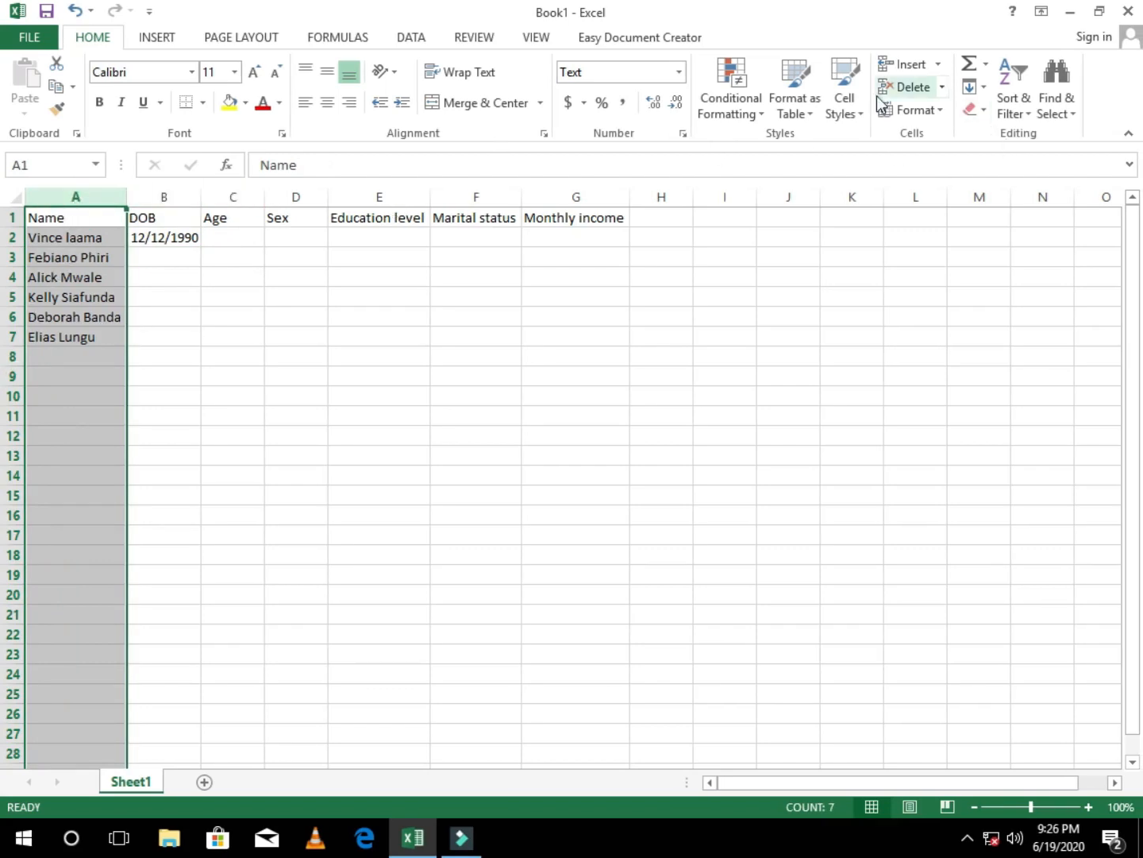
left_click(901, 64)
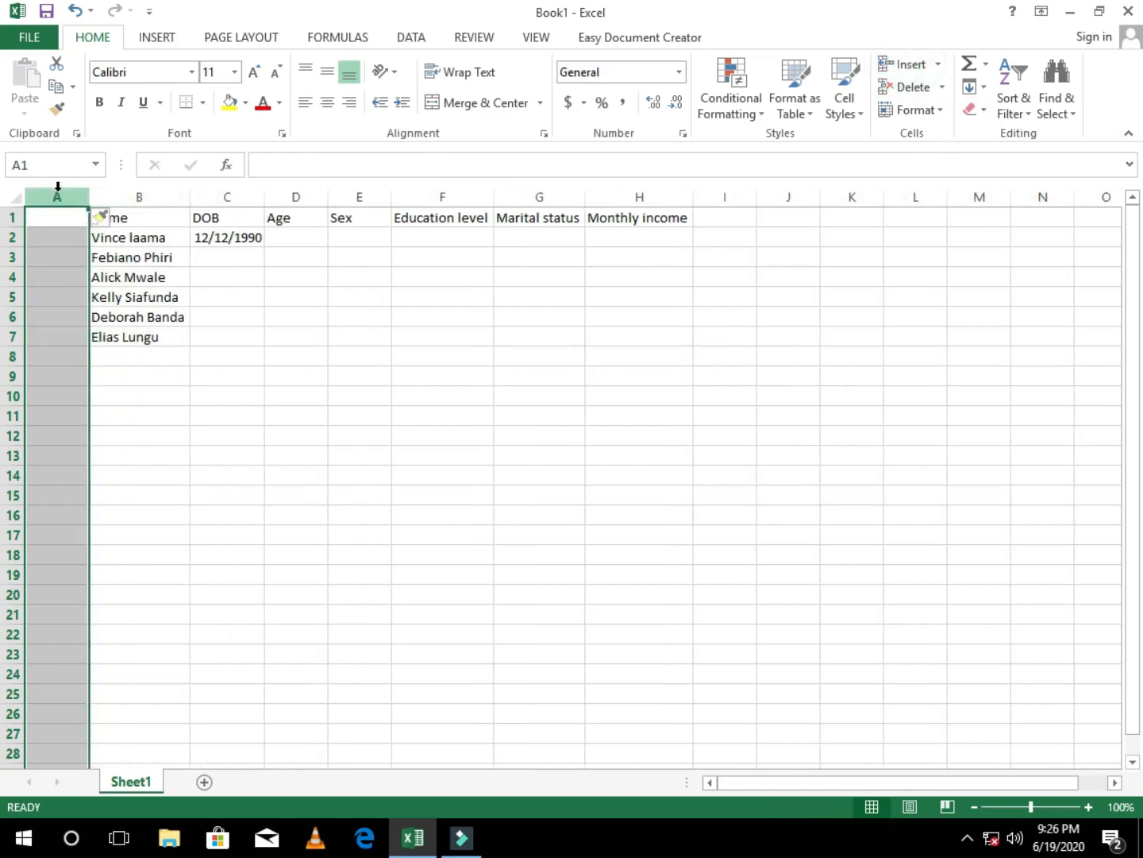
left_click(58, 222)
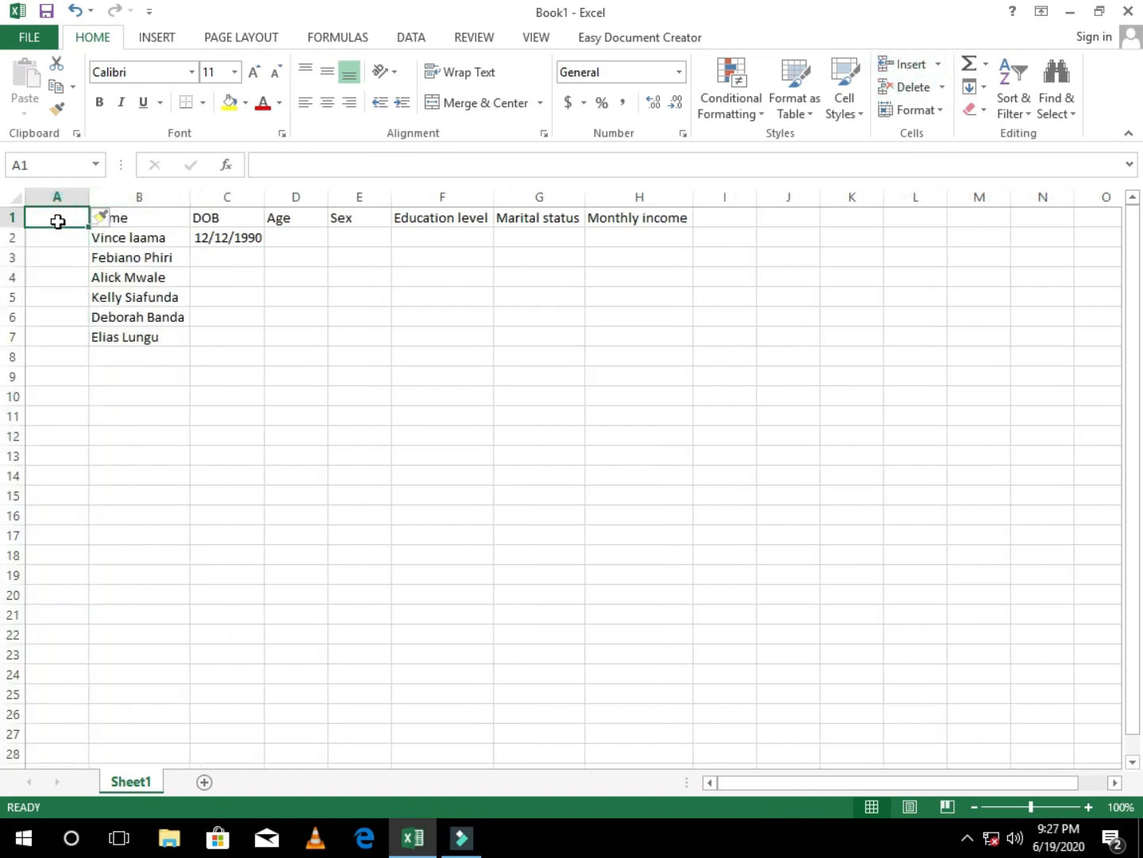
type("ID")
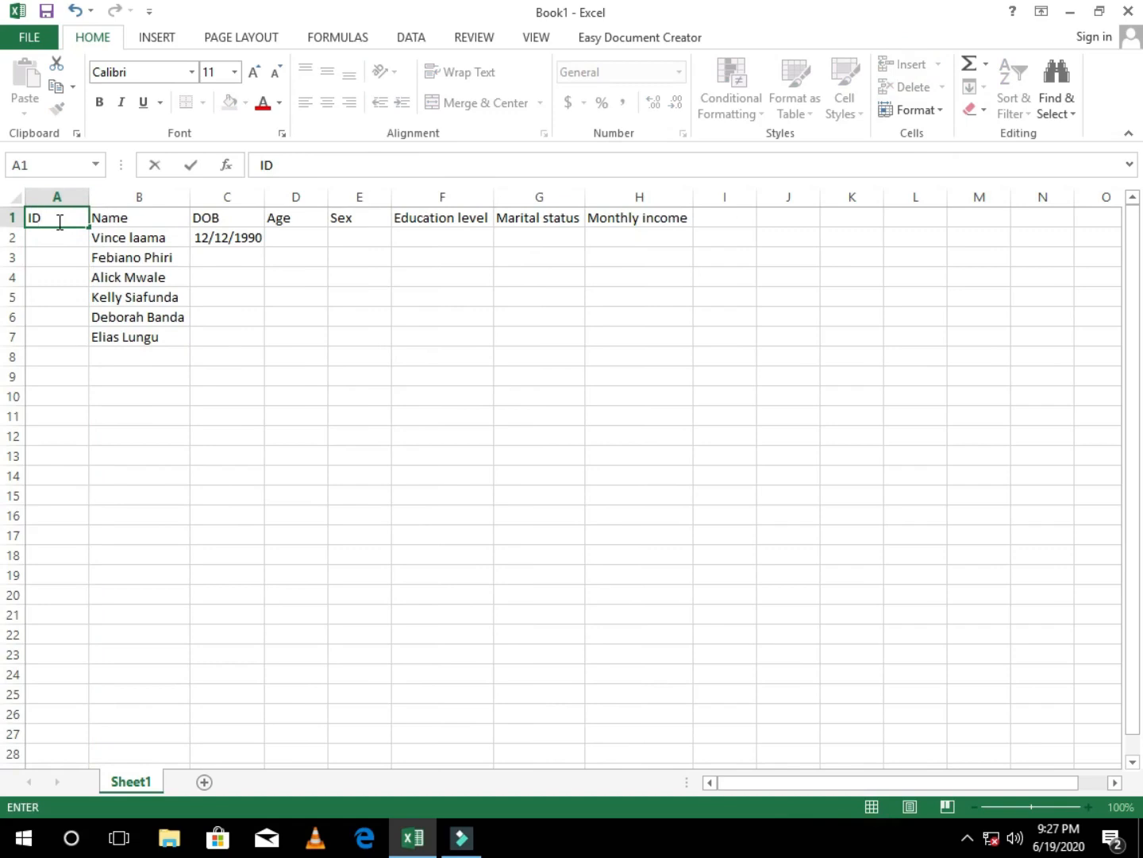
left_click(56, 238)
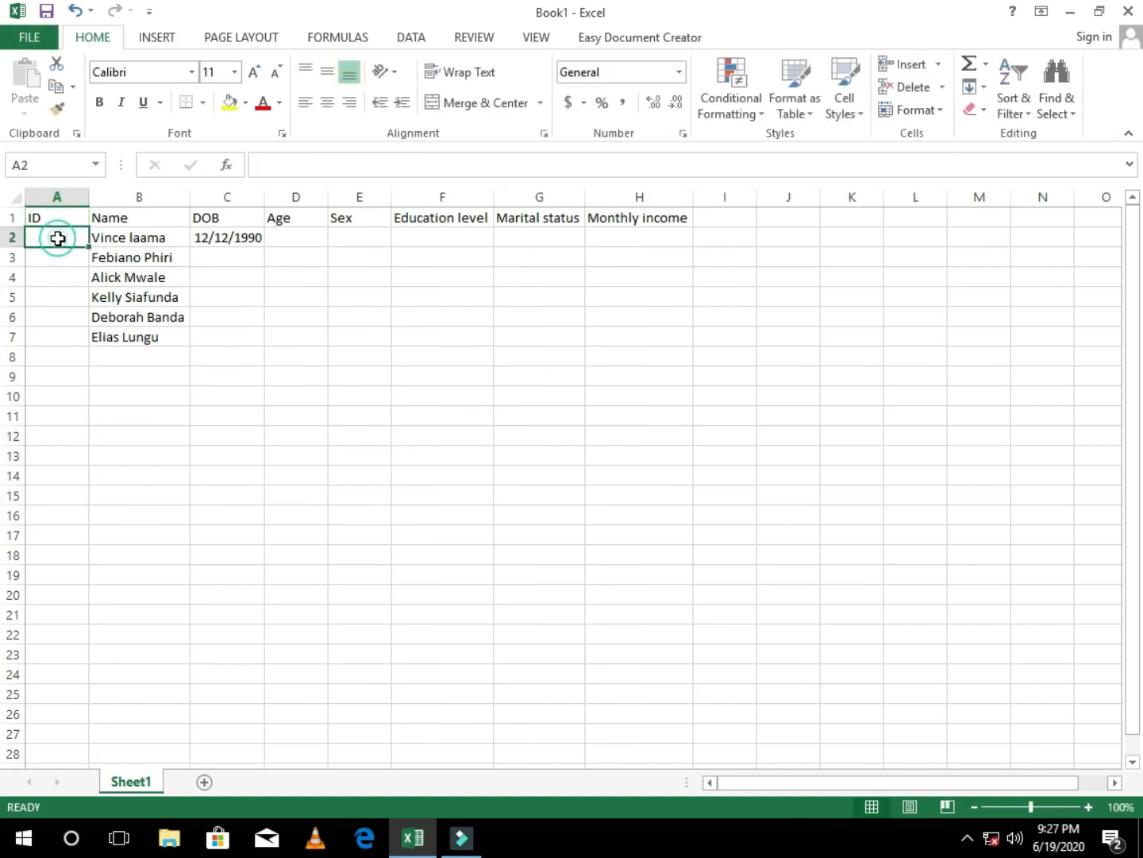
type("1")
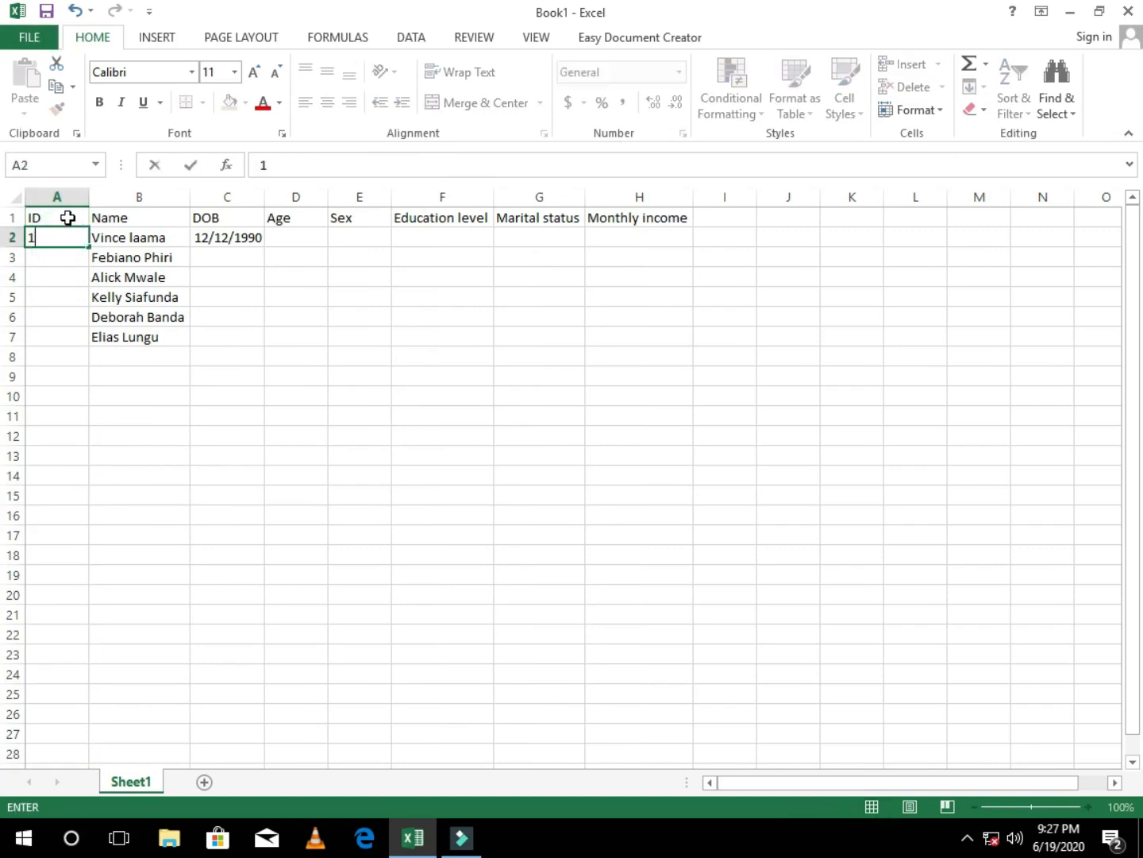
Step: Enter 2 in cell A3 of the ID column and clear it again
left_click(54, 259)
type("2")
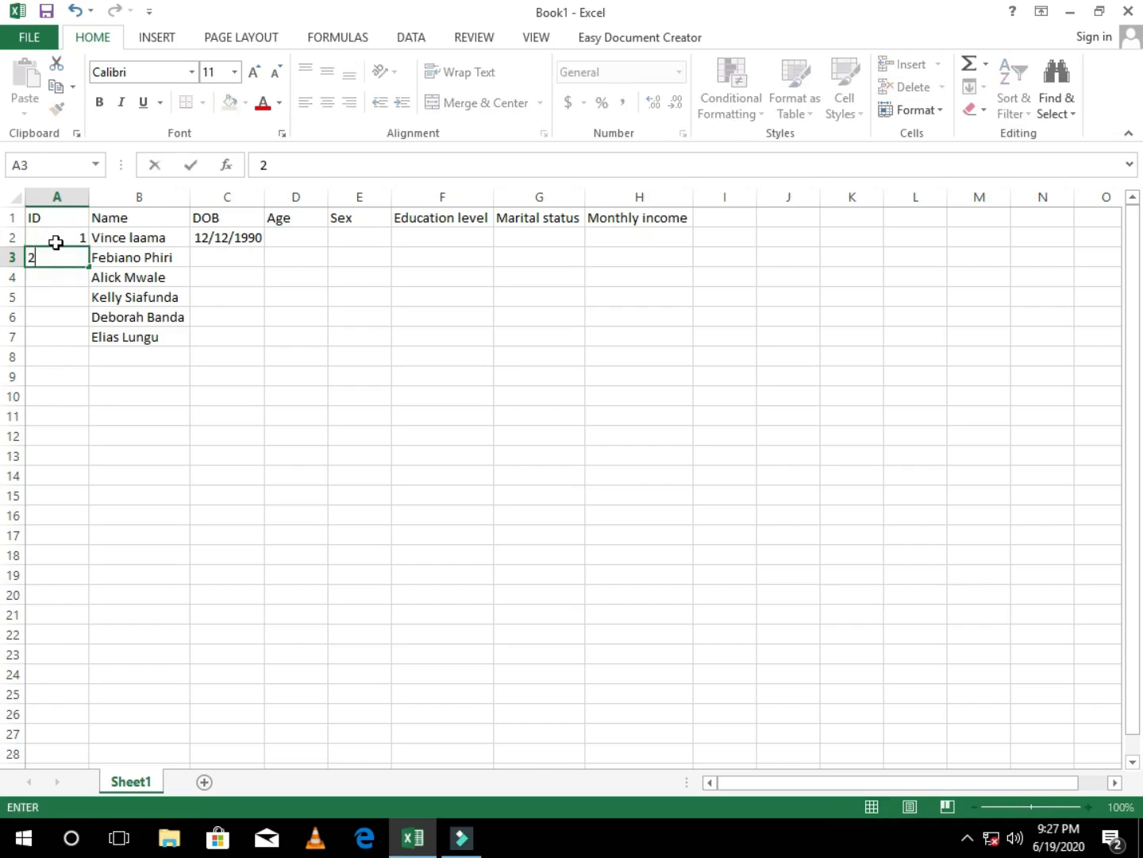
left_click(55, 240)
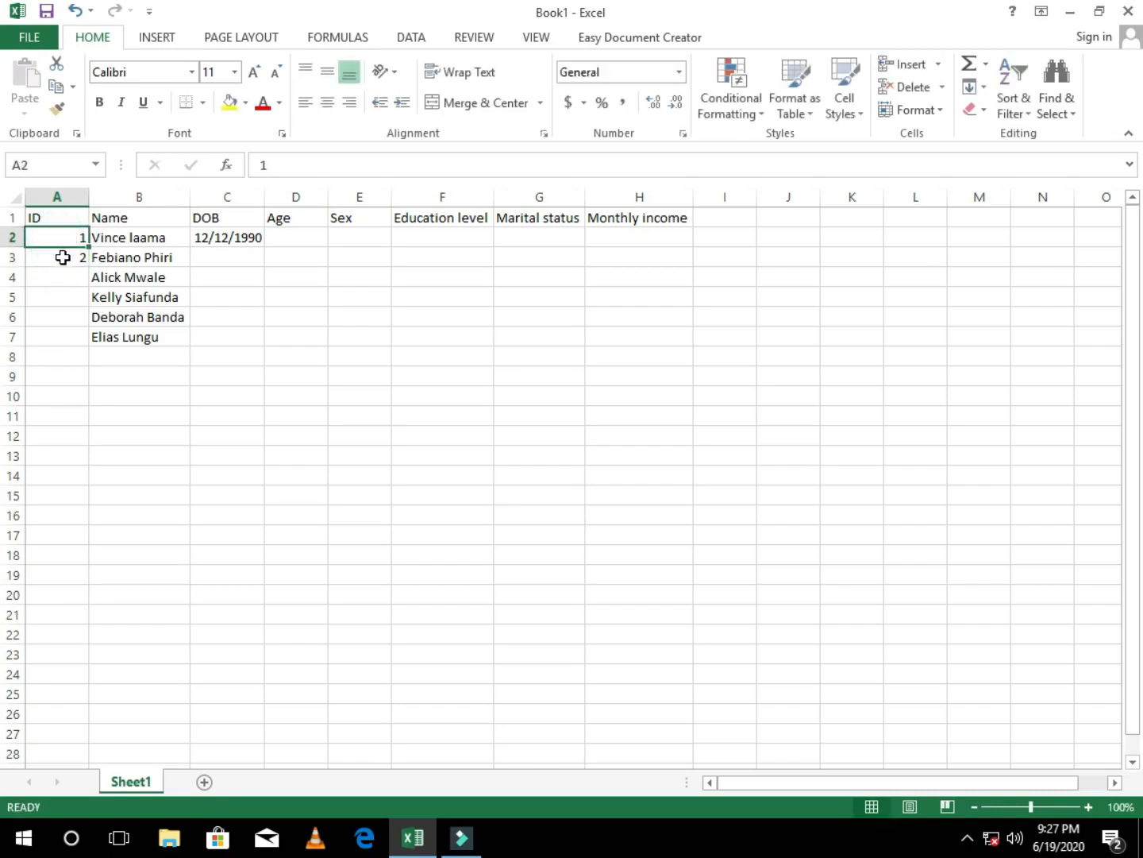
left_click(57, 260)
key("BackSpace")
key("Up")
Step: Fill the ID column from A2 down to A7 as a series of consecutive numbers using Fill Series
left_click(1089, 805)
left_click(1088, 806)
left_click(1088, 806)
left_click(1087, 806)
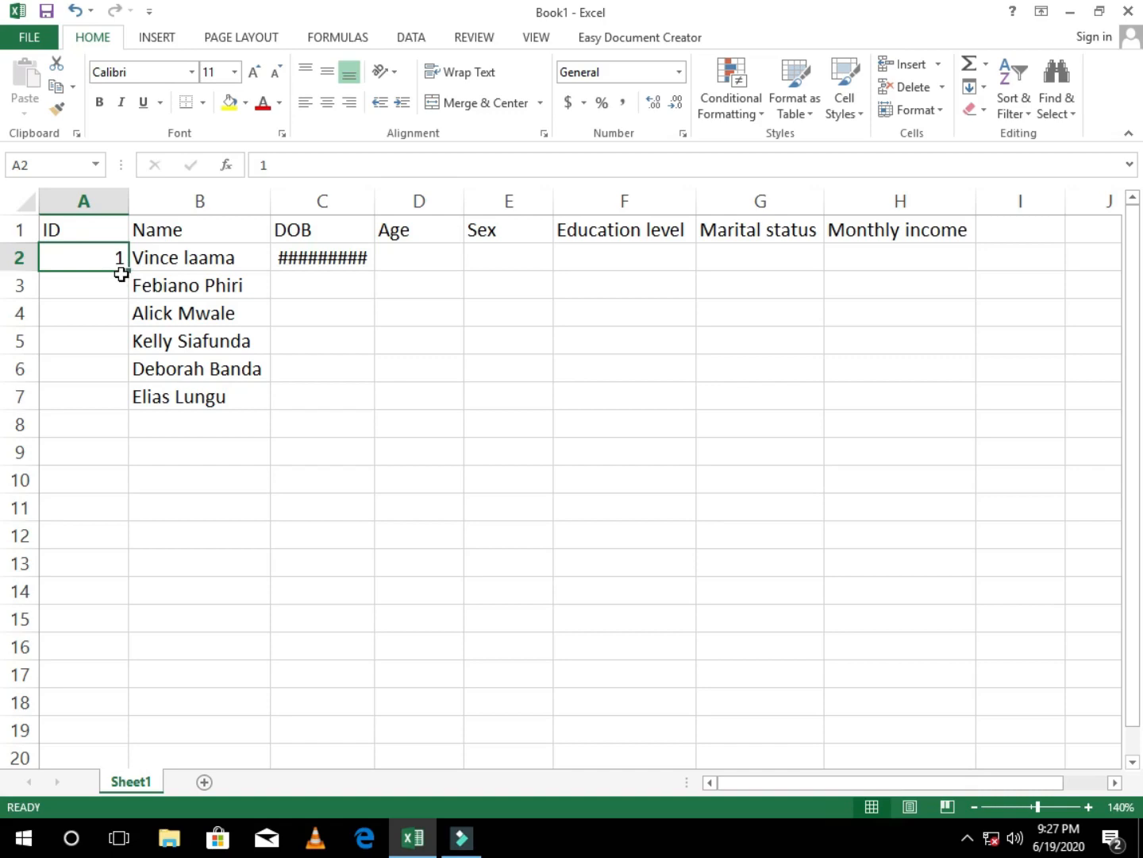
double_click(129, 272)
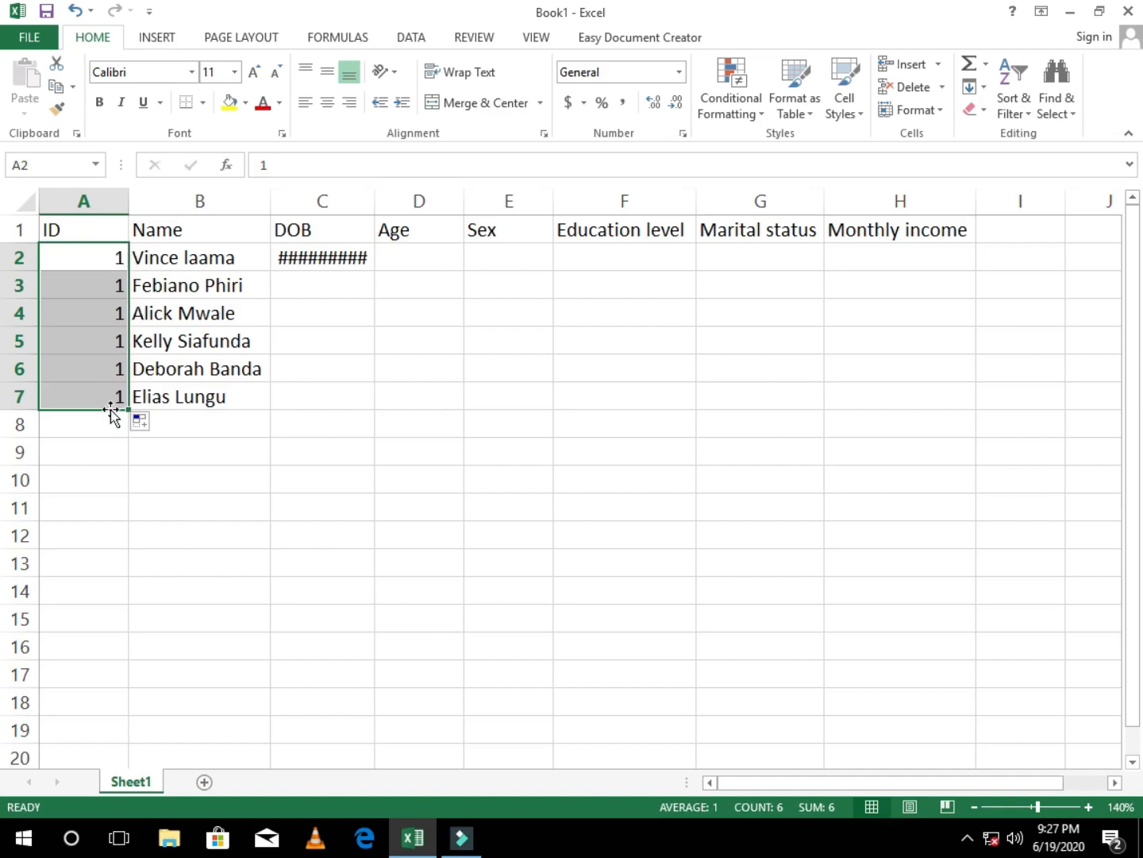
left_click(155, 418)
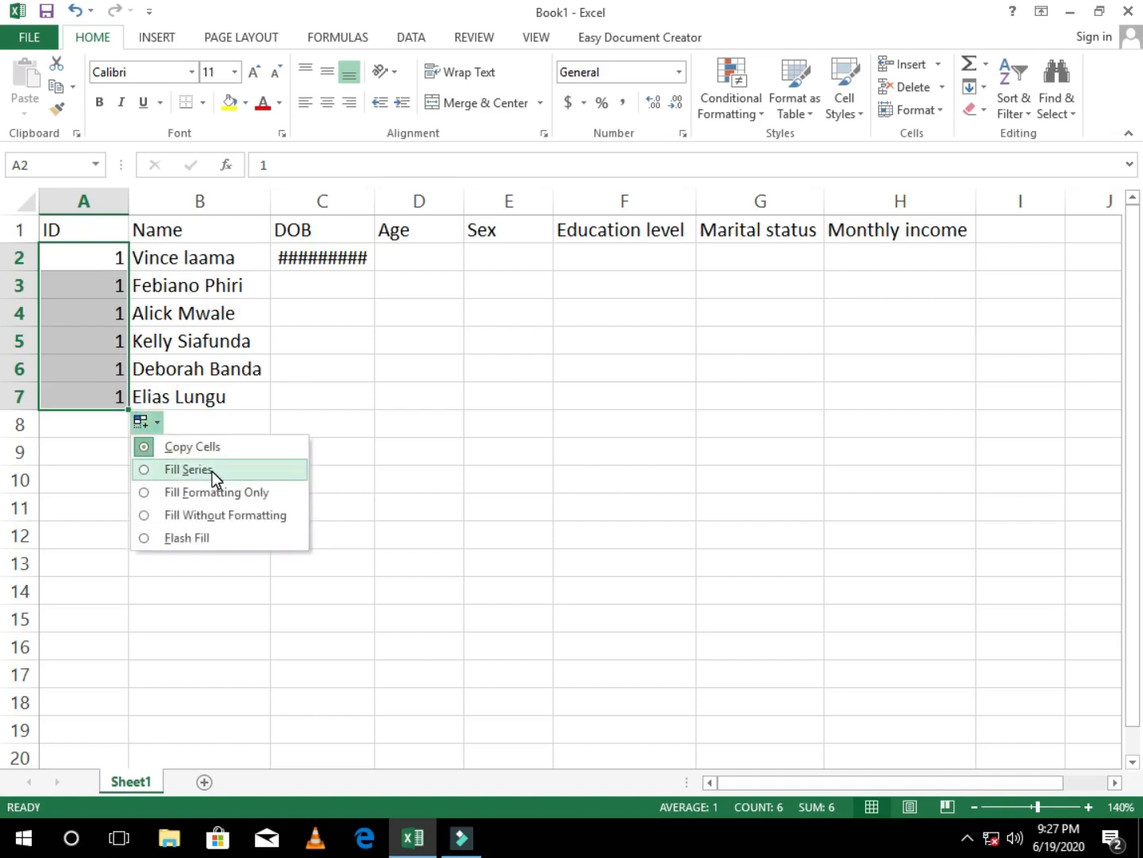
left_click(212, 470)
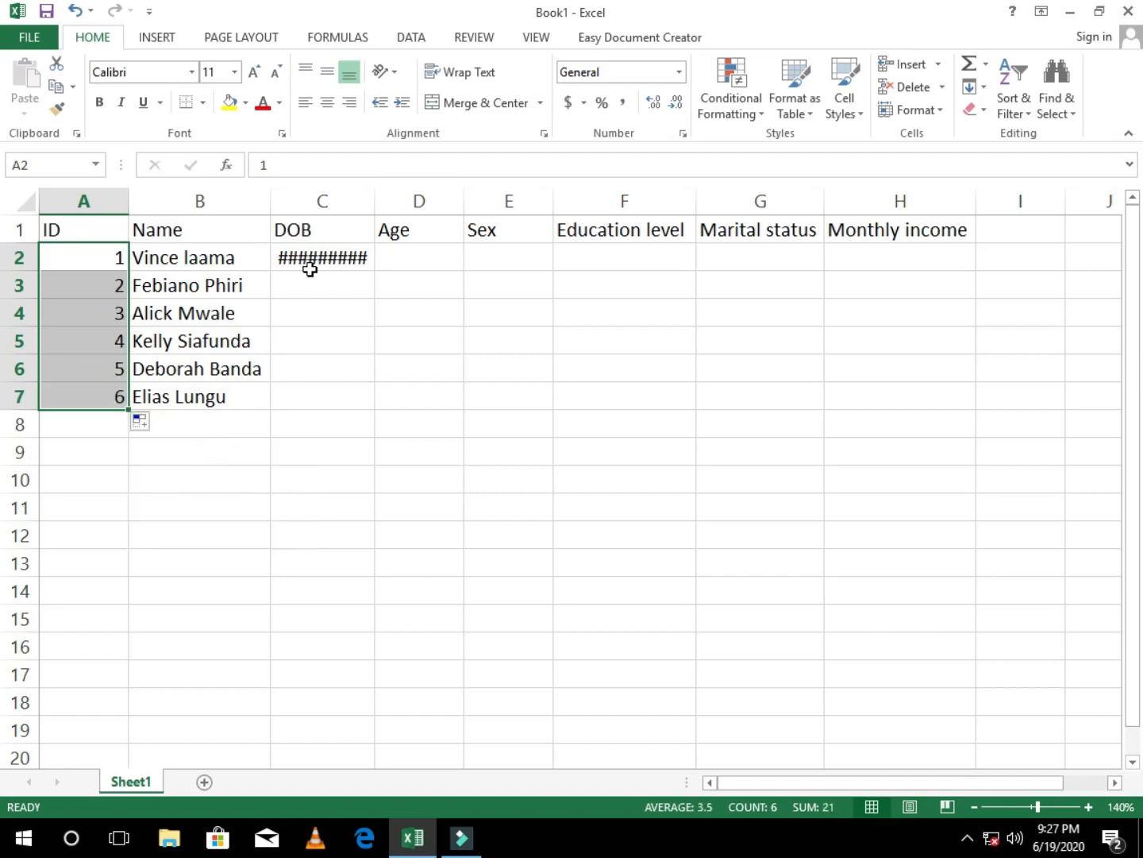
Step: Return the sheet to 100% zoom and widen the DOB column slightly
left_click(974, 806)
left_click(974, 807)
left_click(973, 807)
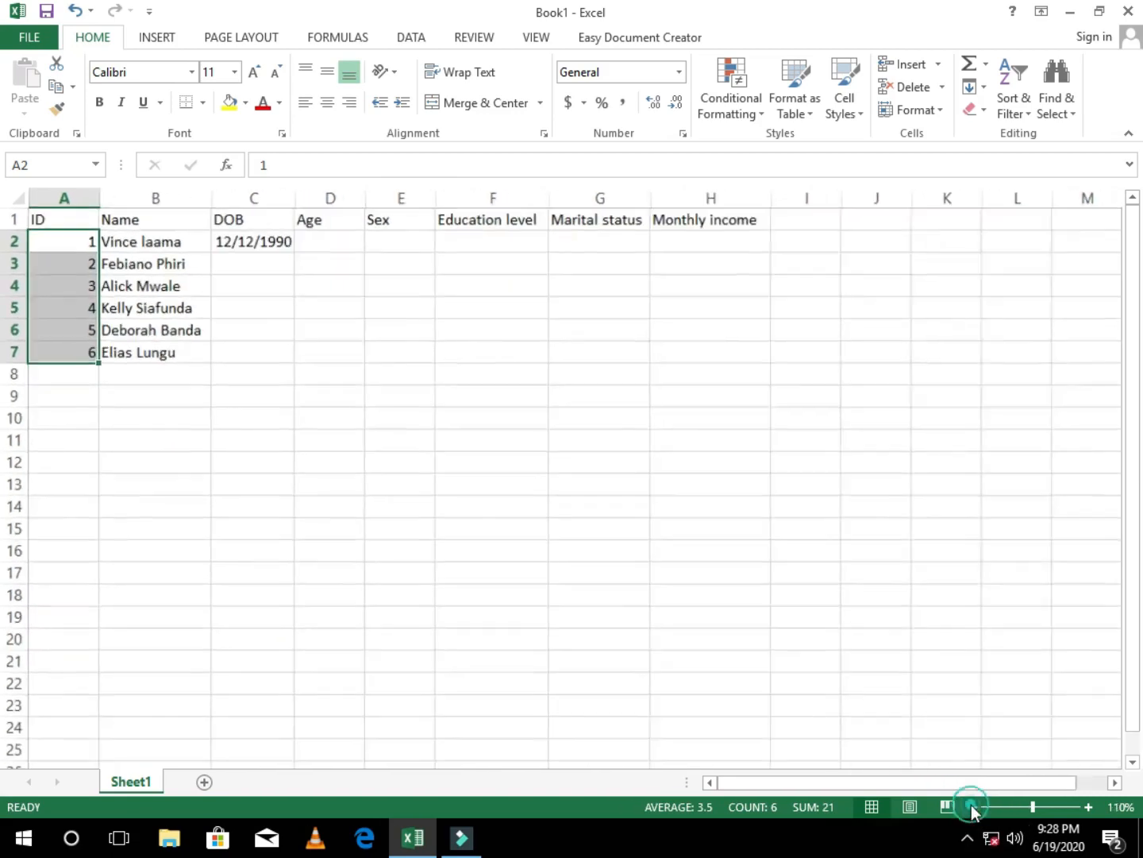
left_click(974, 806)
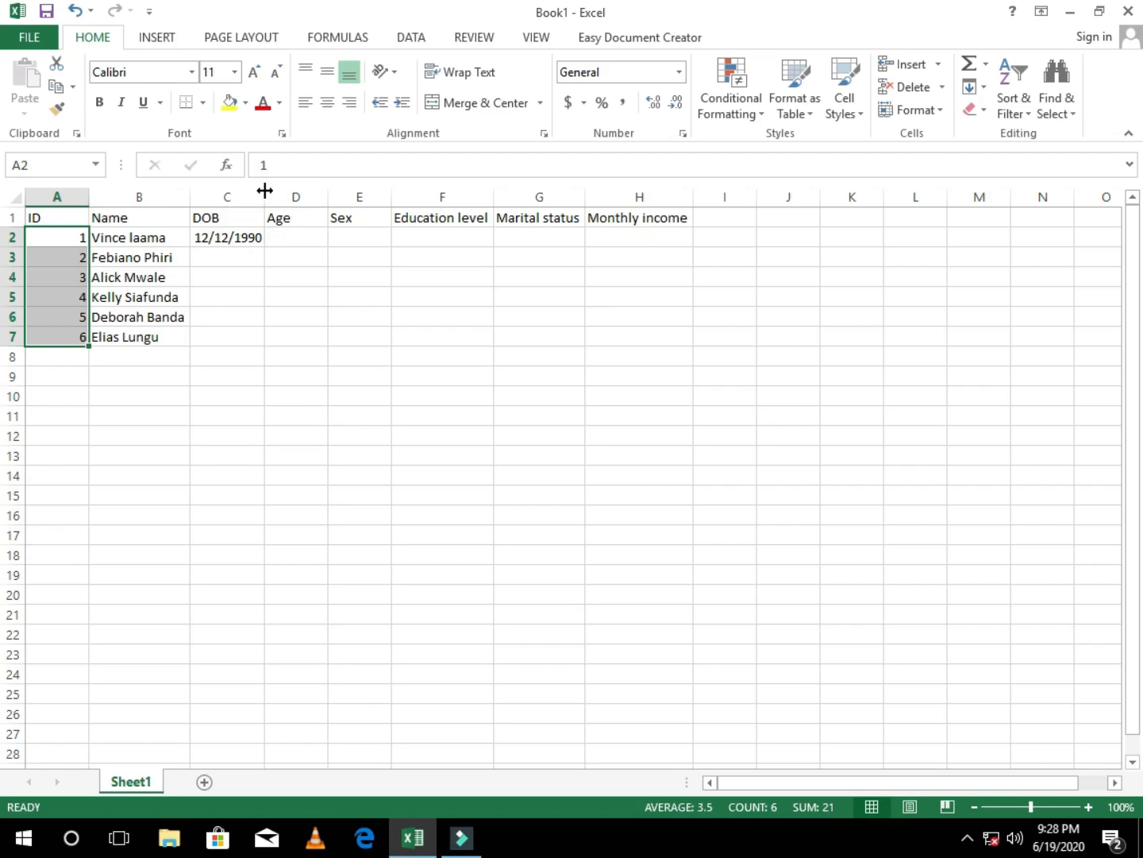
mouse_move(265, 189)
left_mouse_down()
mouse_move(299, 190)
mouse_move(270, 194)
left_mouse_up()
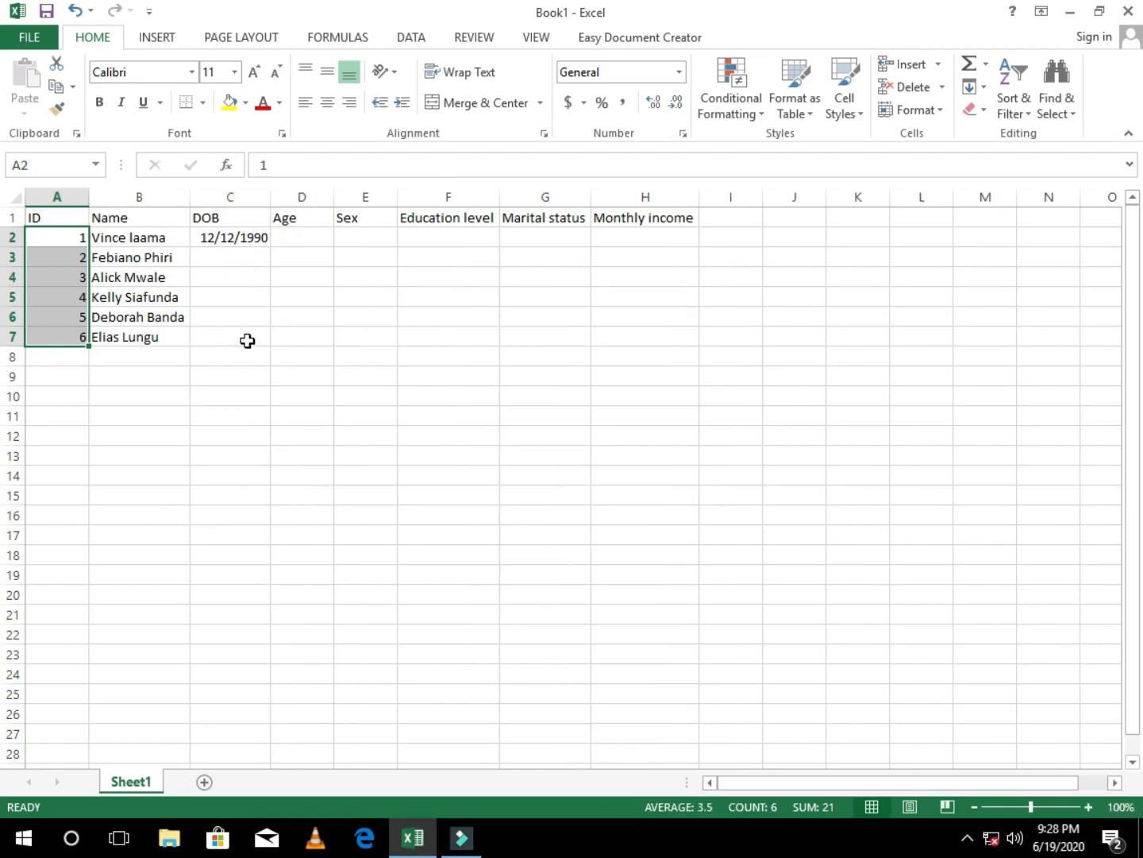
Step: Fill the date in C2 down to C7 and change the month and year of the date of birth in C3
left_click(241, 238)
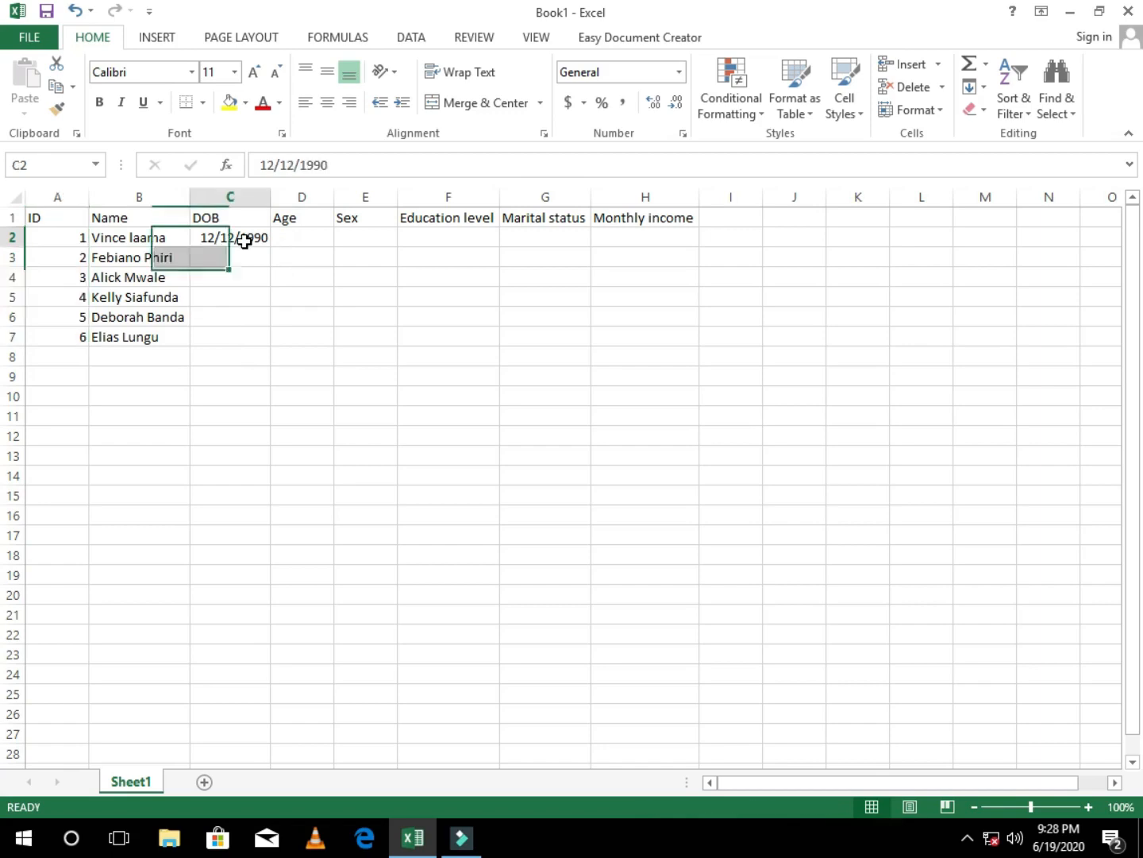
left_click_drag(273, 246, 267, 340)
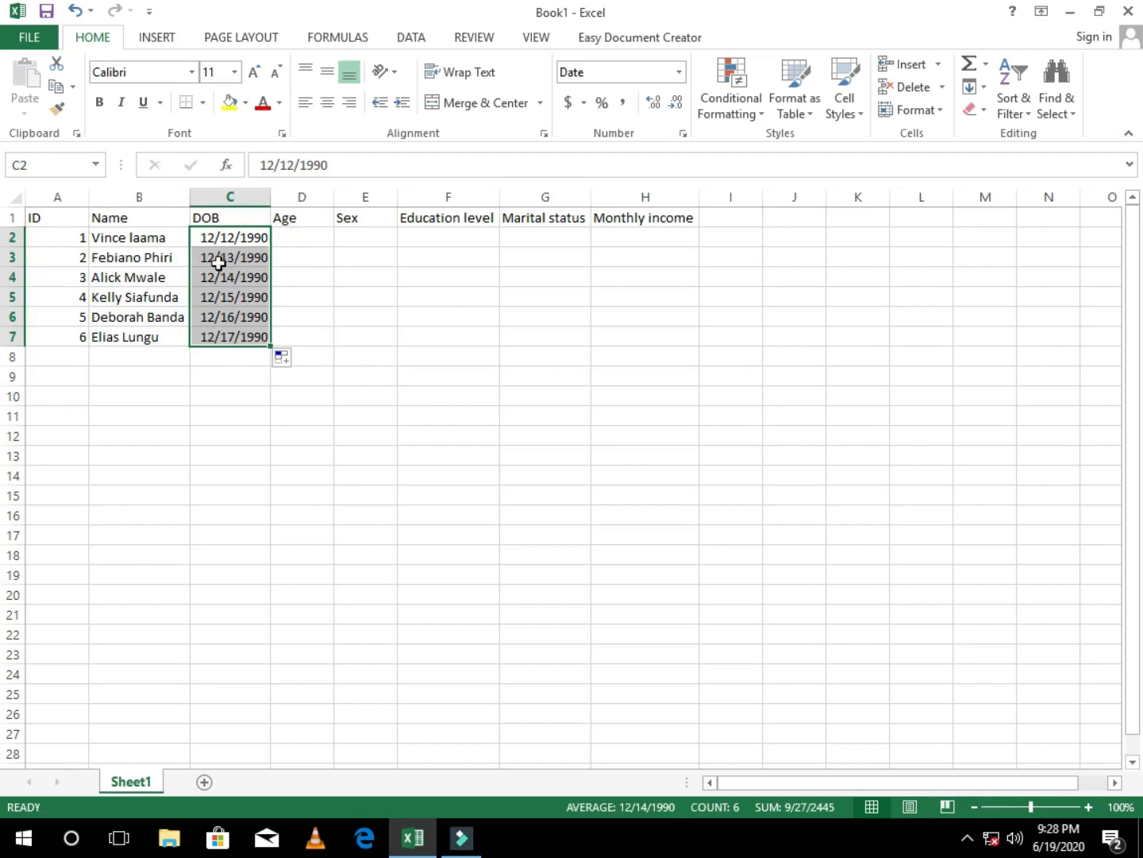
double_click(265, 257)
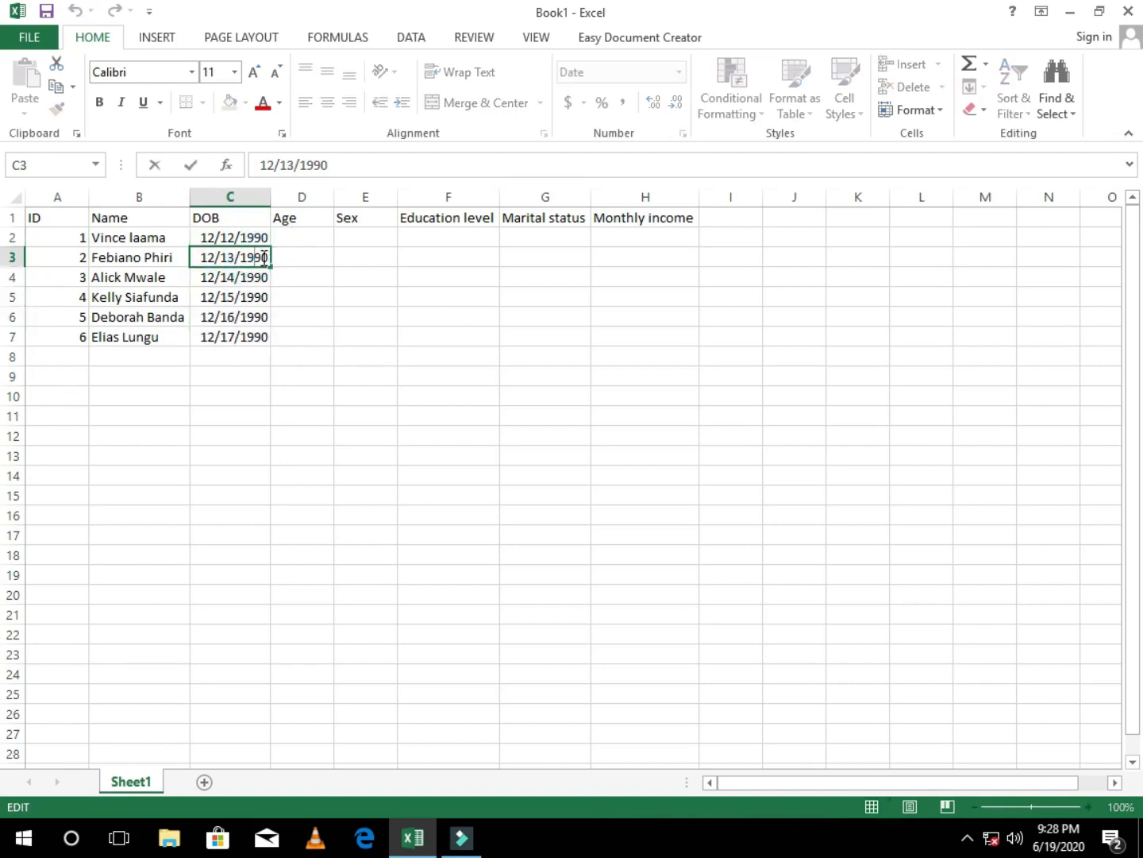
key("BackSpace")
type("5")
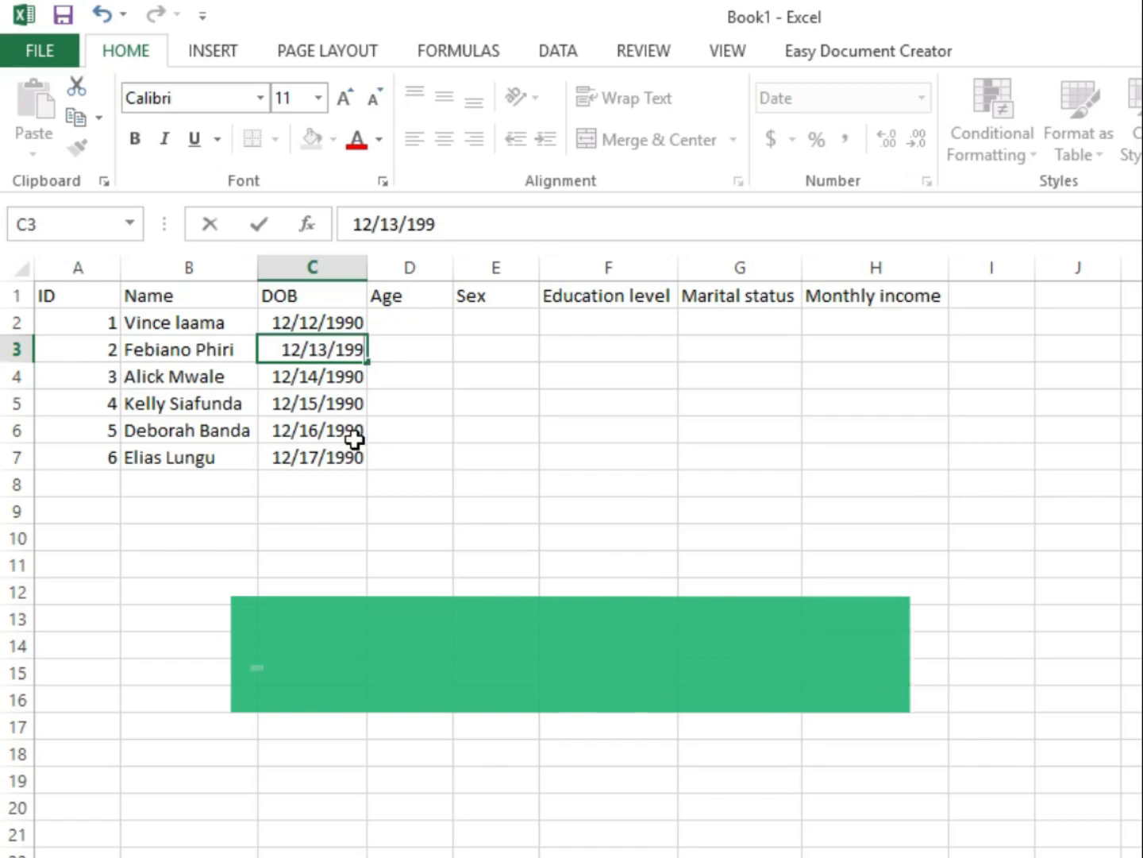
key("BackSpace")
key("BackSpace")
type("6")
key("Return")
Step: Change the month and year of the date of birth in cell C4
double_click(353, 379)
key("BackSpace")
key("BackSpace")
key("BackSpace")
type("200")
key("Left")
key("Left")
key("Left")
key("Left")
key("Left")
key("Left")
key("Left")
Step: Change the month and year of the date of birth in cell C5
key("BackSpace")
type("1")
left_click(314, 458)
left_click(311, 425)
double_click(286, 403)
key("BackSpace")
key("Right")
key("Right")
key("Right")
key("Right")
key("Right")
key("Right")
key("Right")
key("Right")
key("Right")
key("Left")
Step: Change the month and year of the date of birth in cell C6
key("BackSpace")
type("8")
double_click(299, 440)
key("BackSpace")
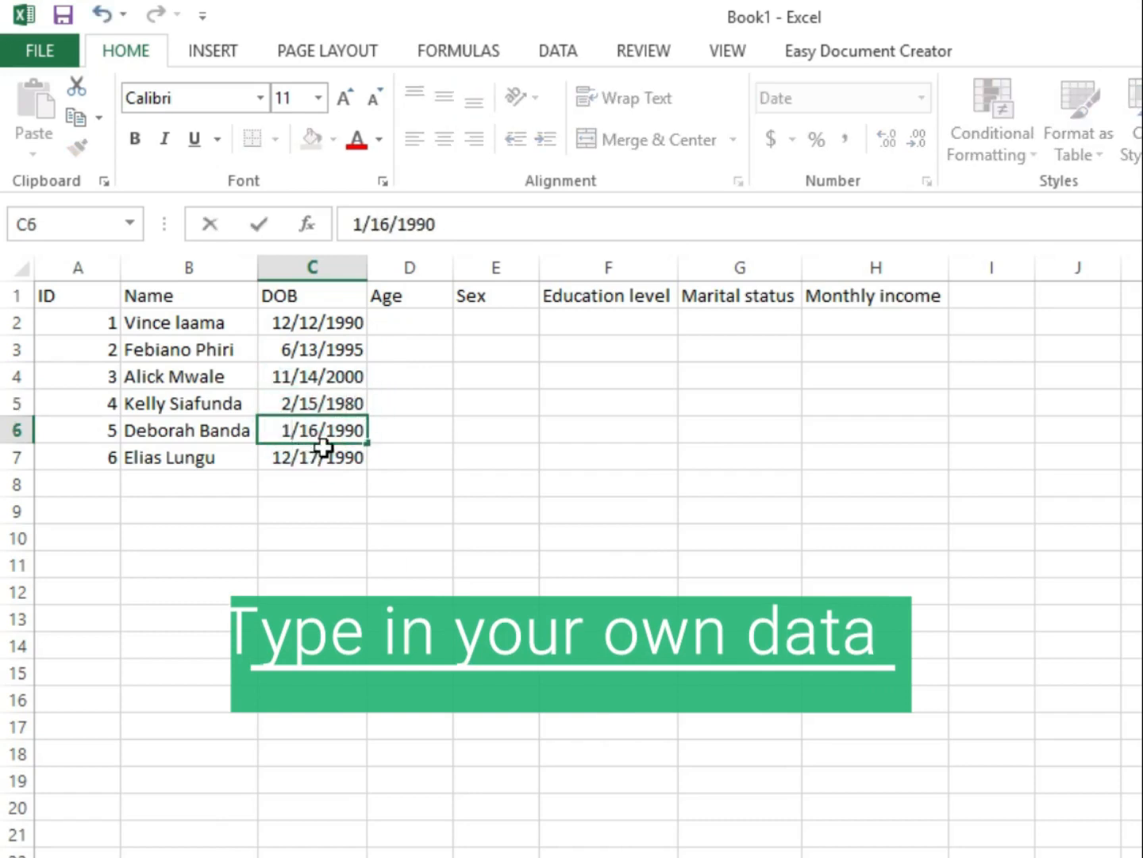
type("4")
key("Delete")
key("Right")
key("Right")
key("Right")
key("Right")
key("Right")
key("Right")
key("Right")
key("BackSpace")
type("5")
Step: Change only the month of the date of birth in cell C7 and commit the entry
key("BackSpace")
type("7")
double_click(354, 456)
key("Left")
key("Left")
key("Left")
key("Left")
key("Left")
key("Left")
key("Left")
key("BackSpace")
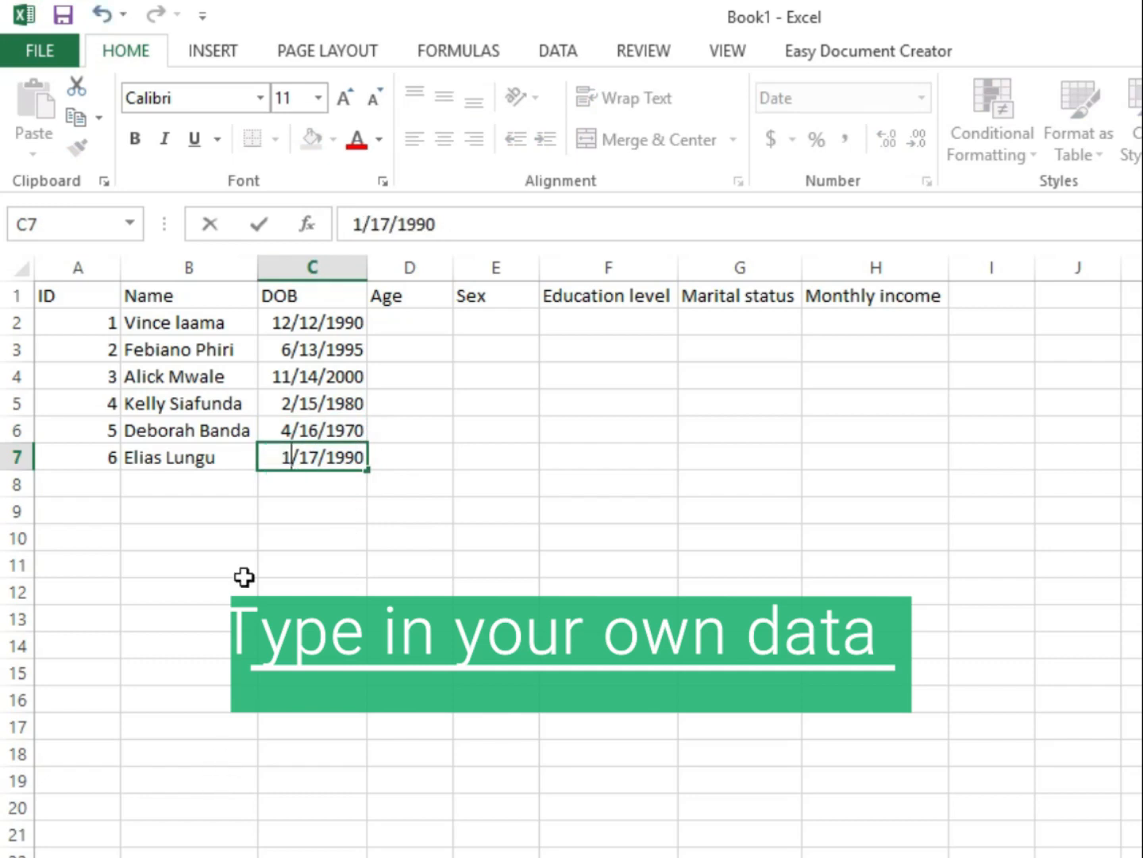
key("F1")
left_click(1030, 187)
left_click(339, 378)
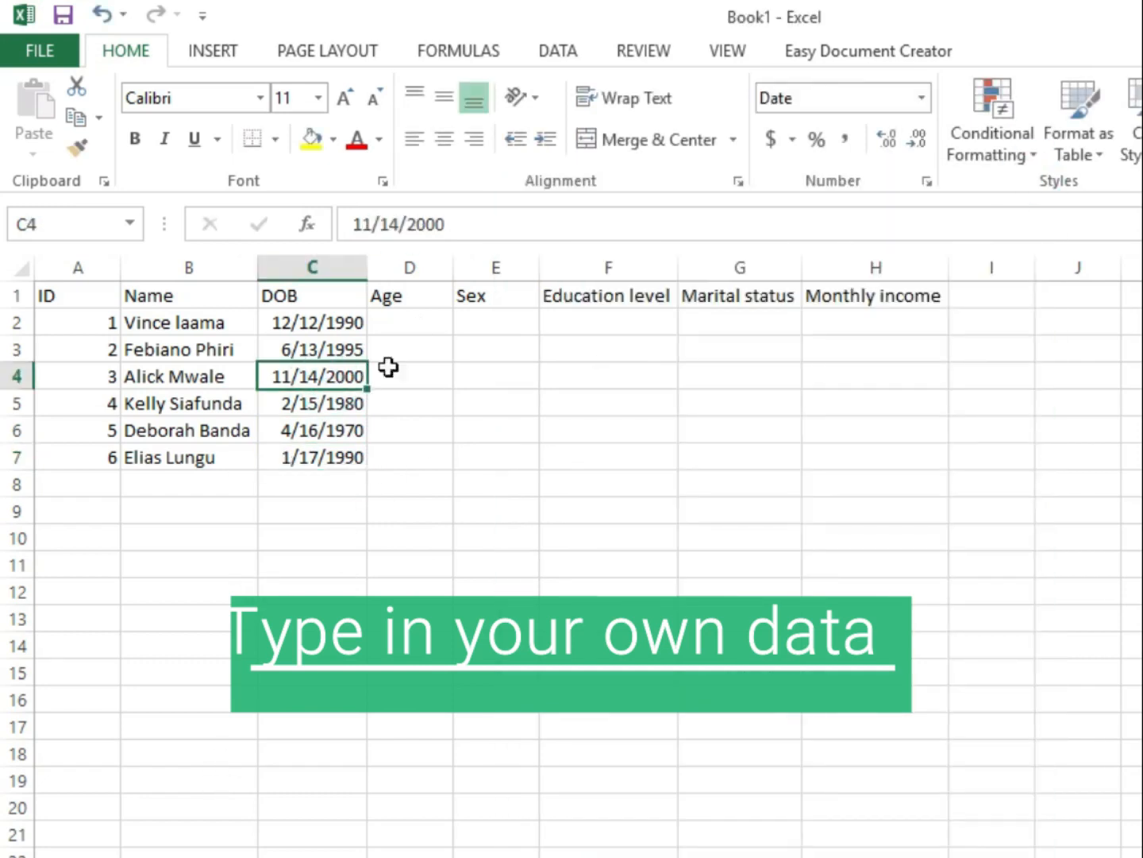
Step: Enter the ages 29, 25 and 19 in cells D2 to D4 of the Age column
left_click(407, 324)
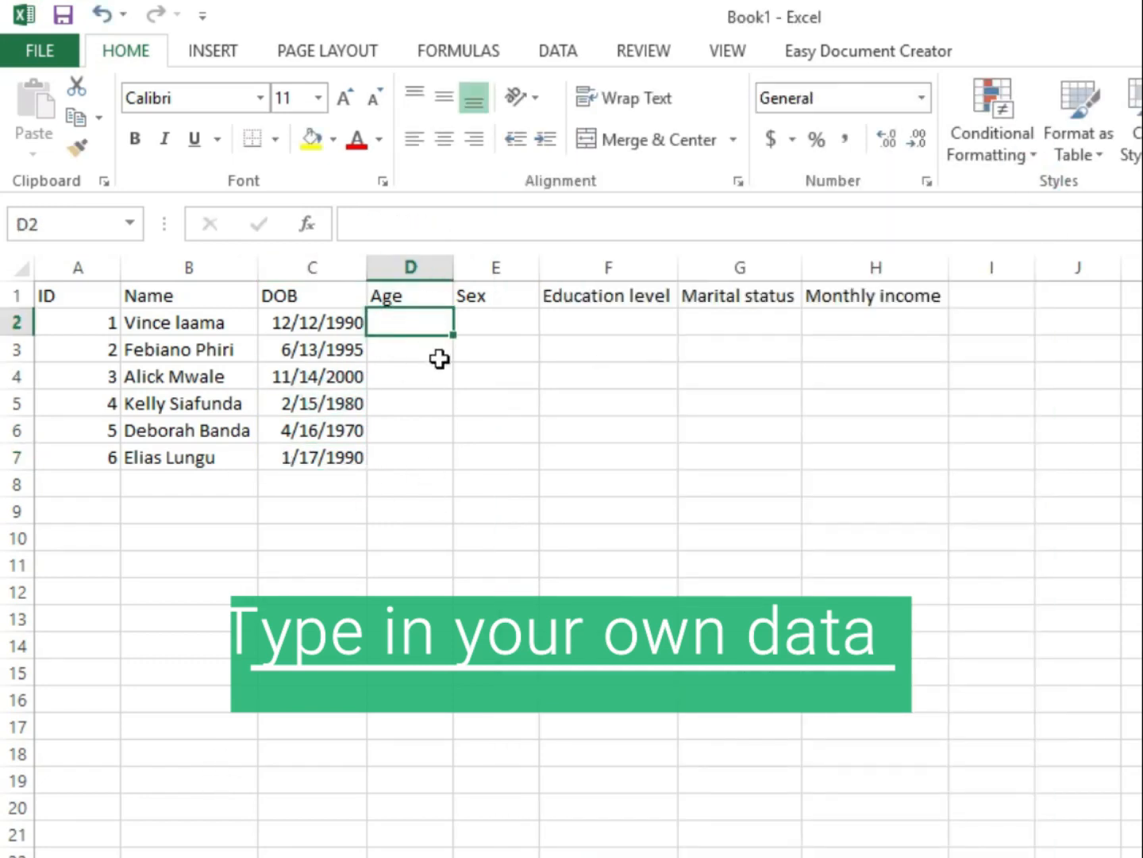
type("29")
key("Return")
type("25")
key("Return")
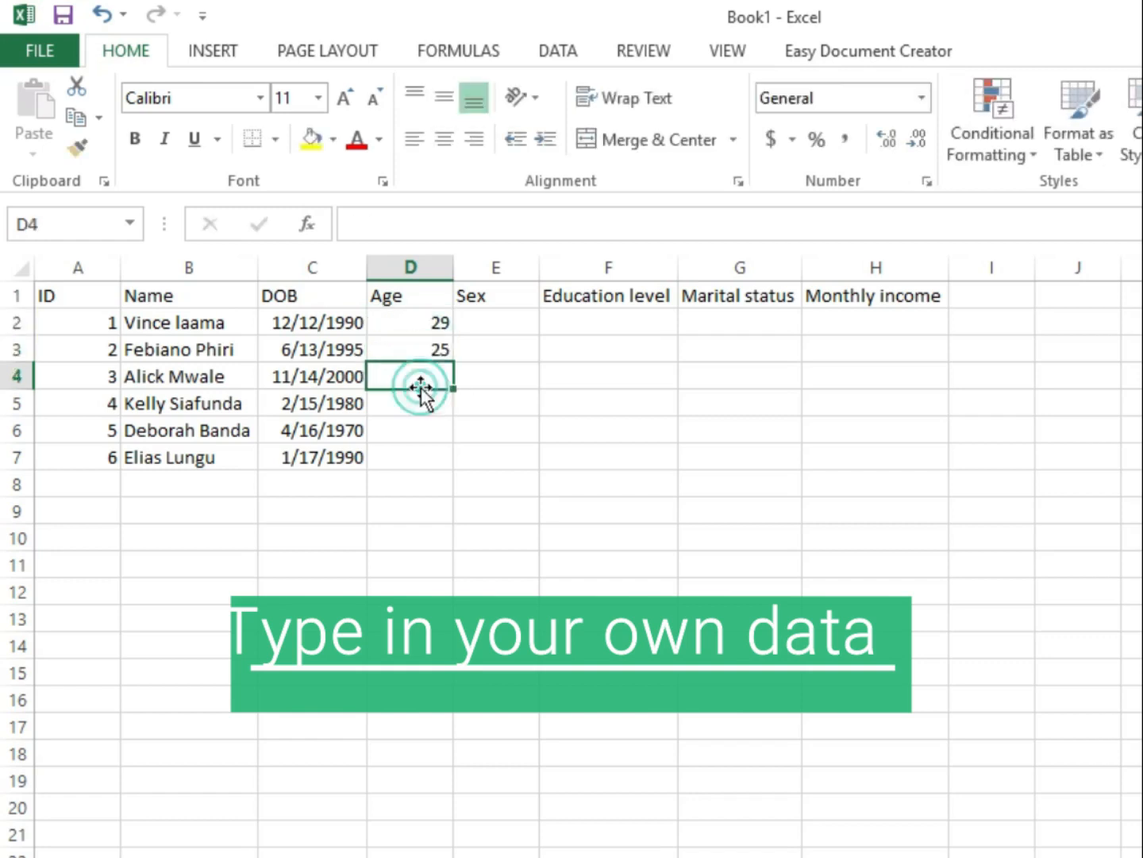
type("19")
key("Return")
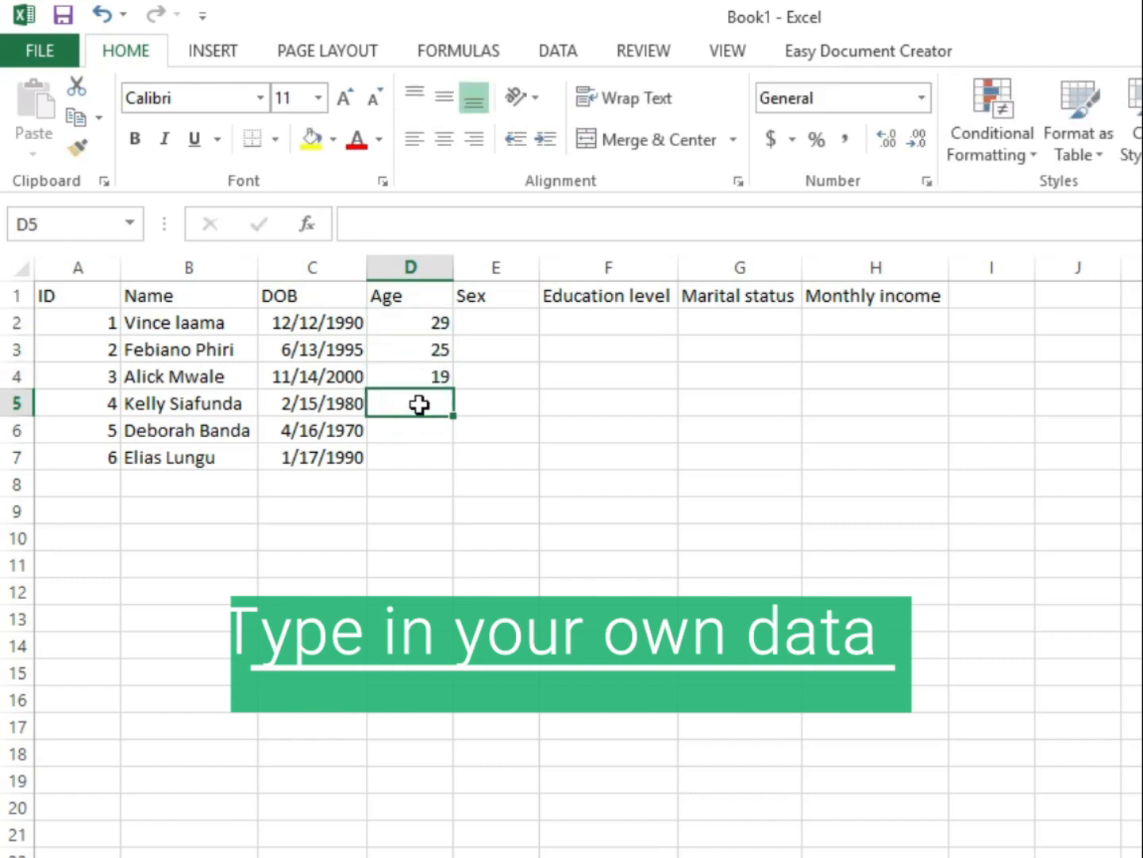
Step: Enter the ages 30, 50 and 30 in cells D5 to D7 of the Age column
type("4")
type("30")
key("Return")
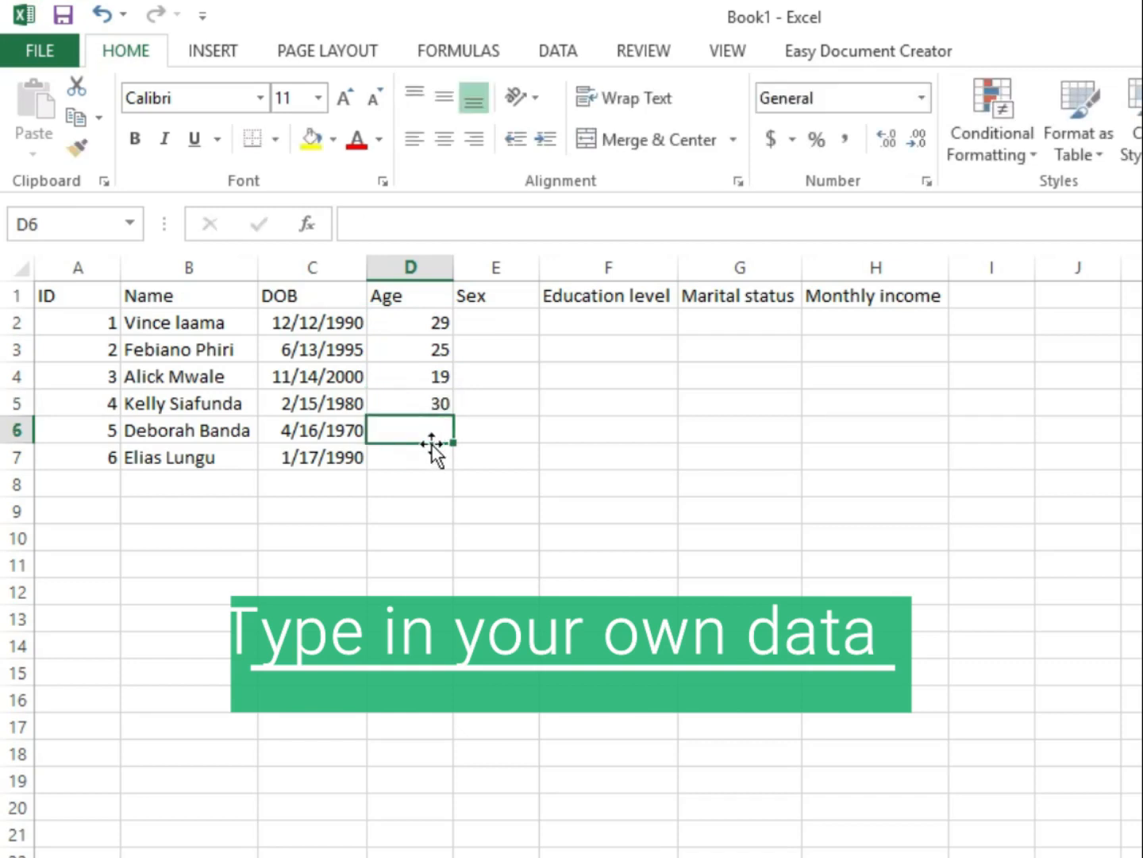
type("50")
key("Return")
type("3")
type("0")
Step: Format the whole Age column as Number with no decimal places
left_click(398, 268)
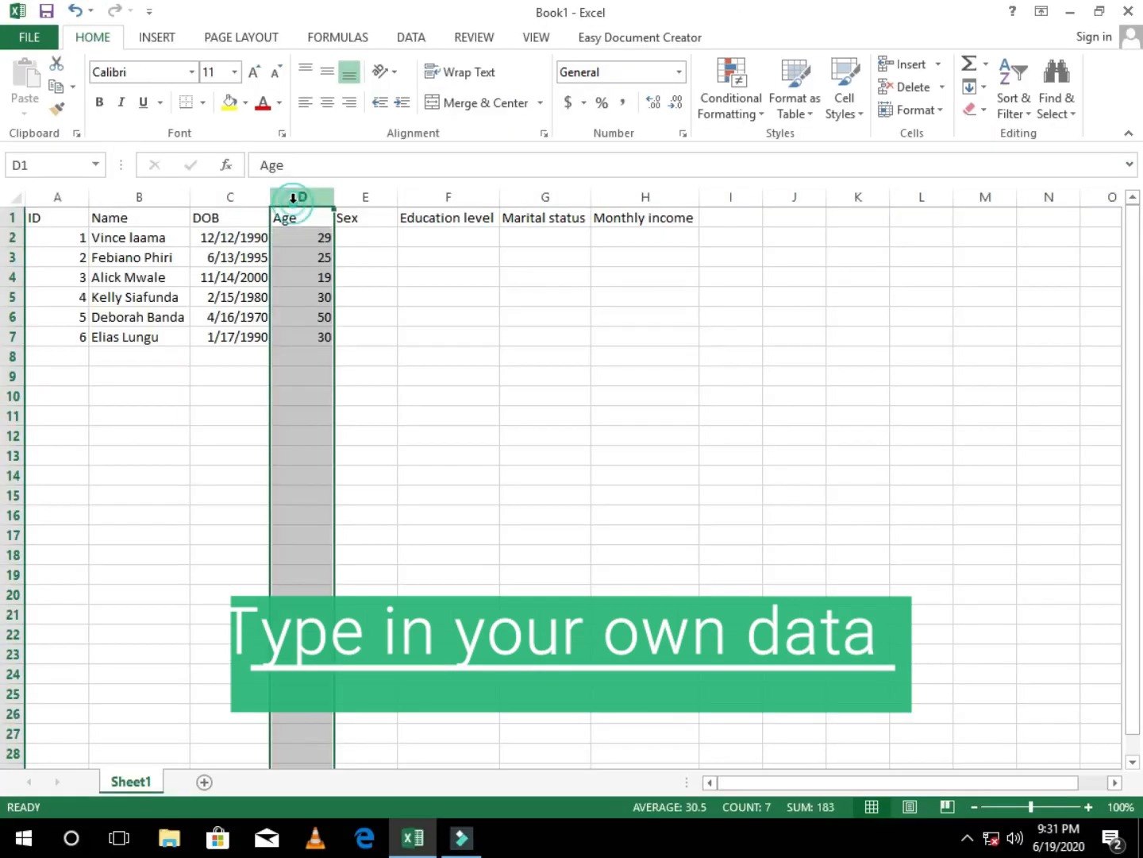
left_click(680, 73)
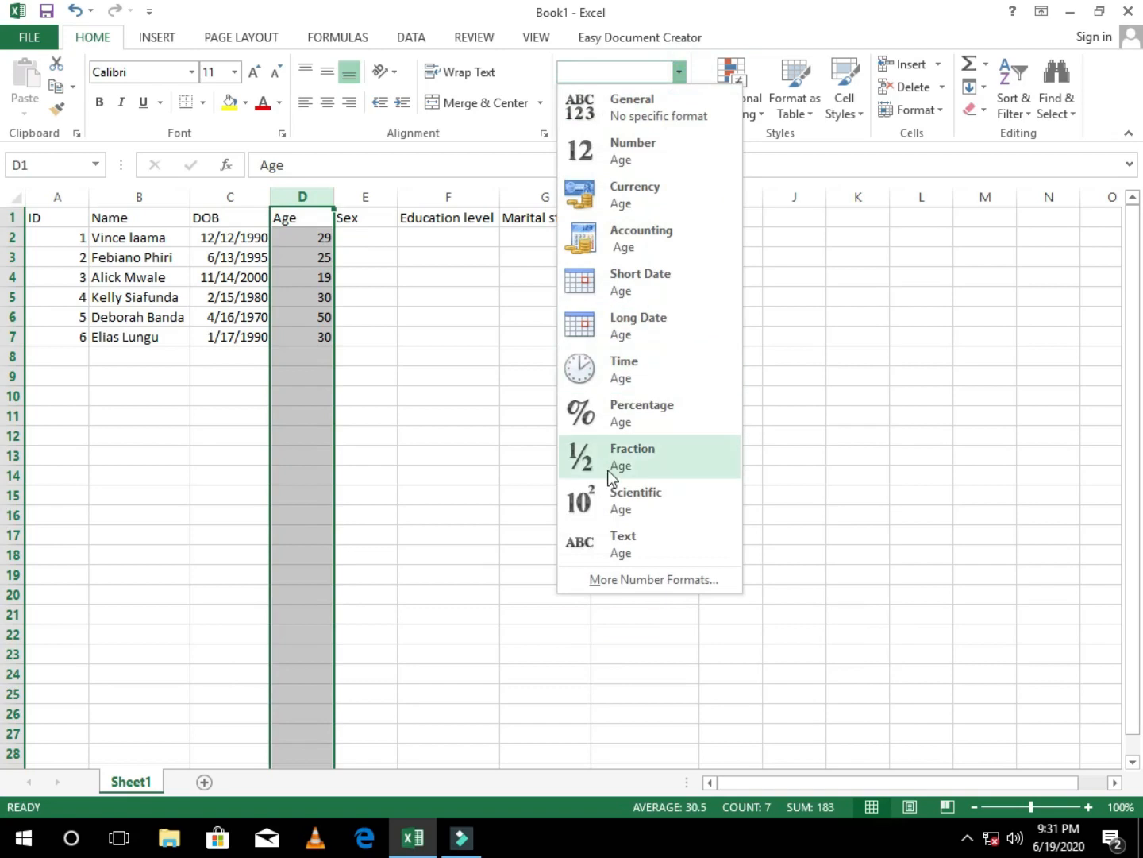
left_click(655, 145)
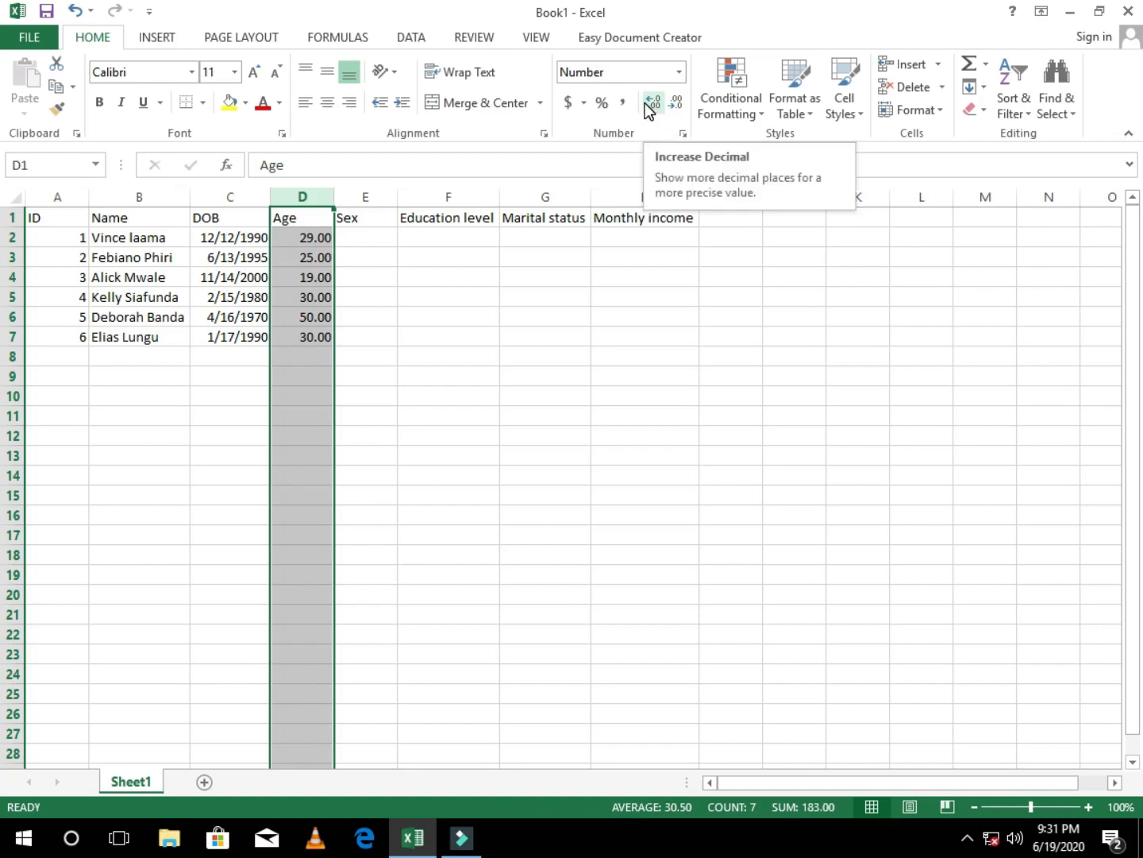
left_click(677, 103)
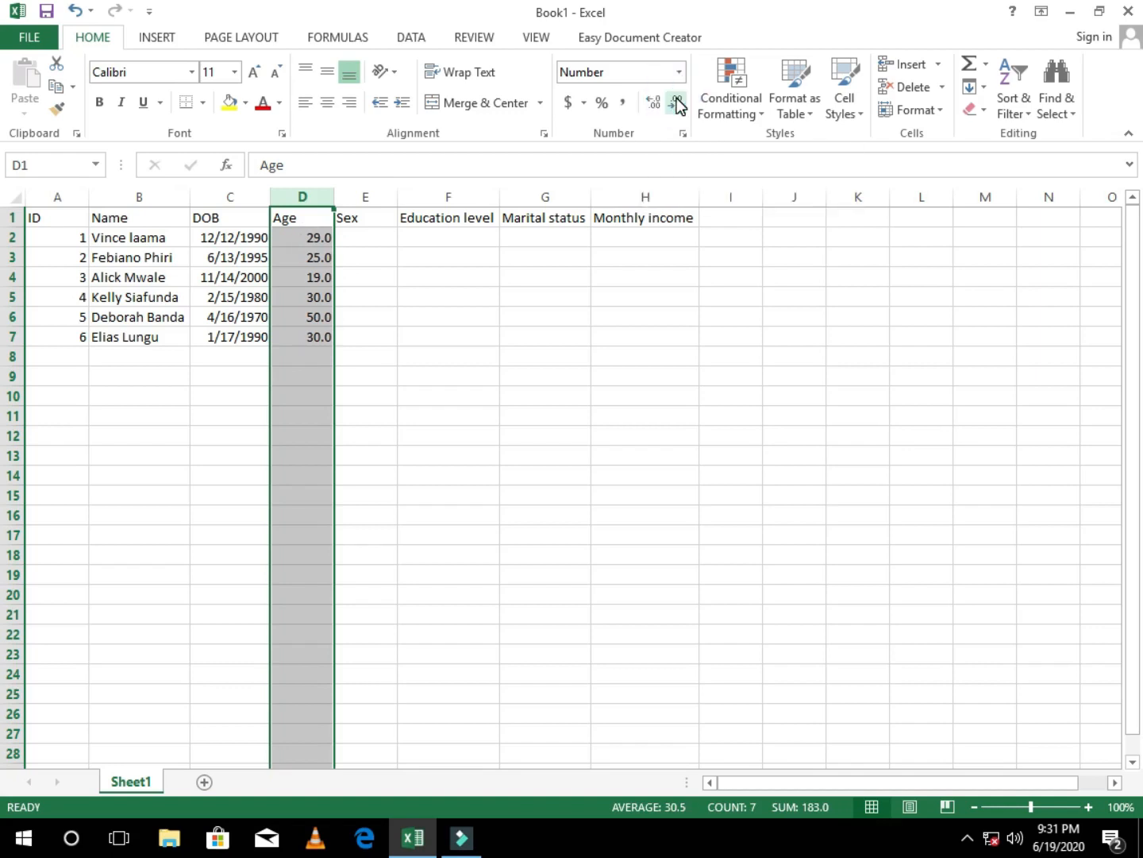
left_click(678, 102)
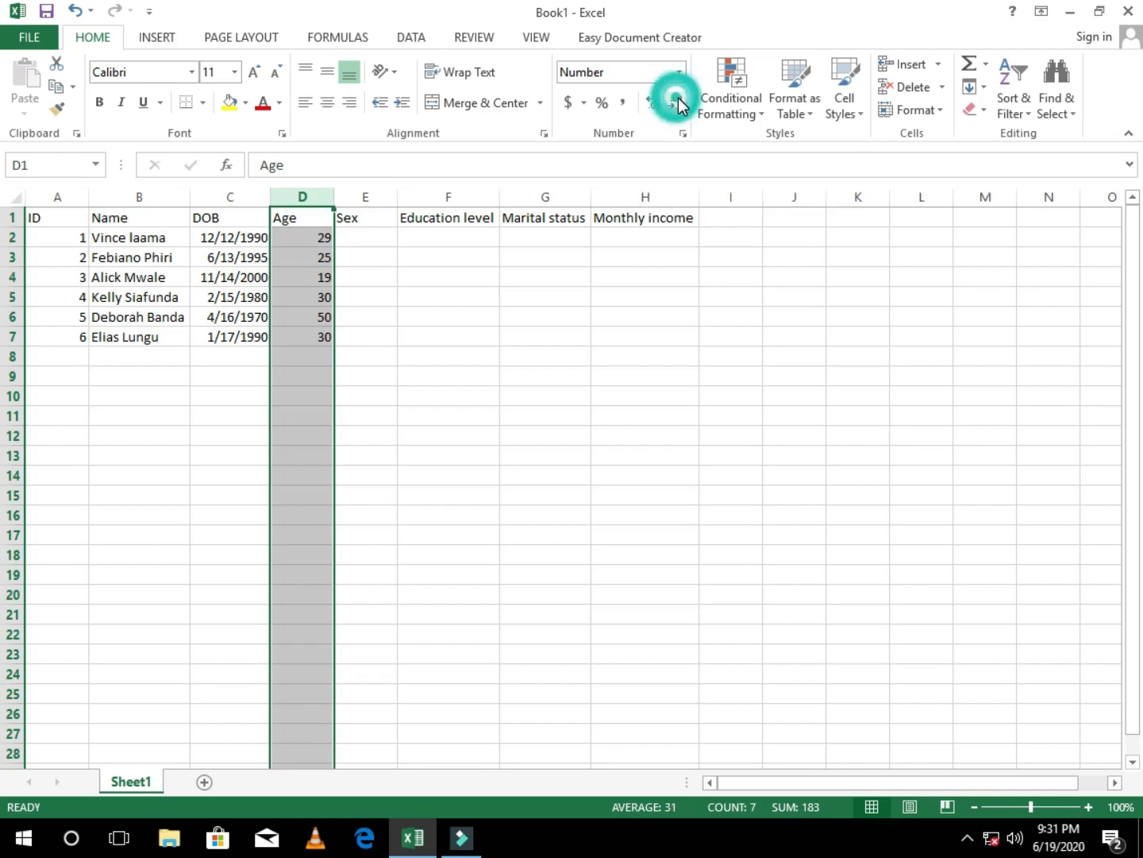
Step: Enter Male in cells E2, E3 and E4 of the Sex column
left_click(382, 236)
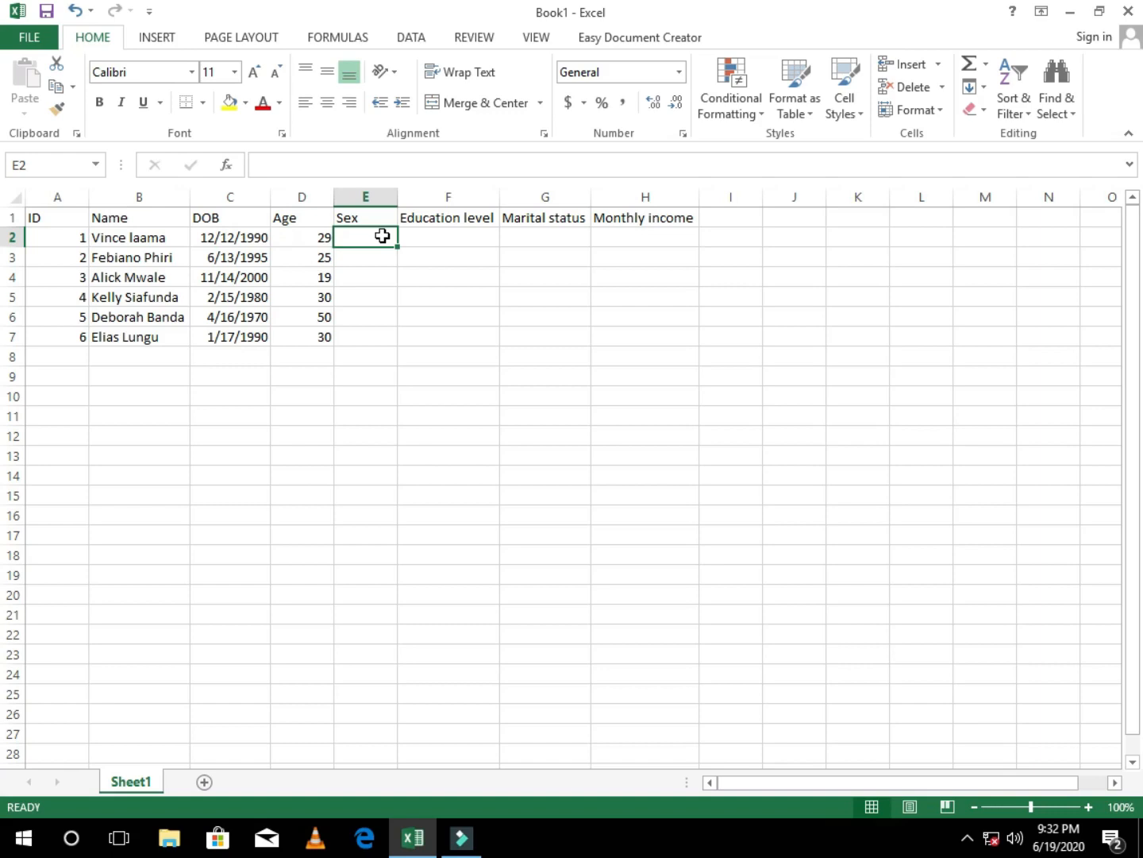
type("M")
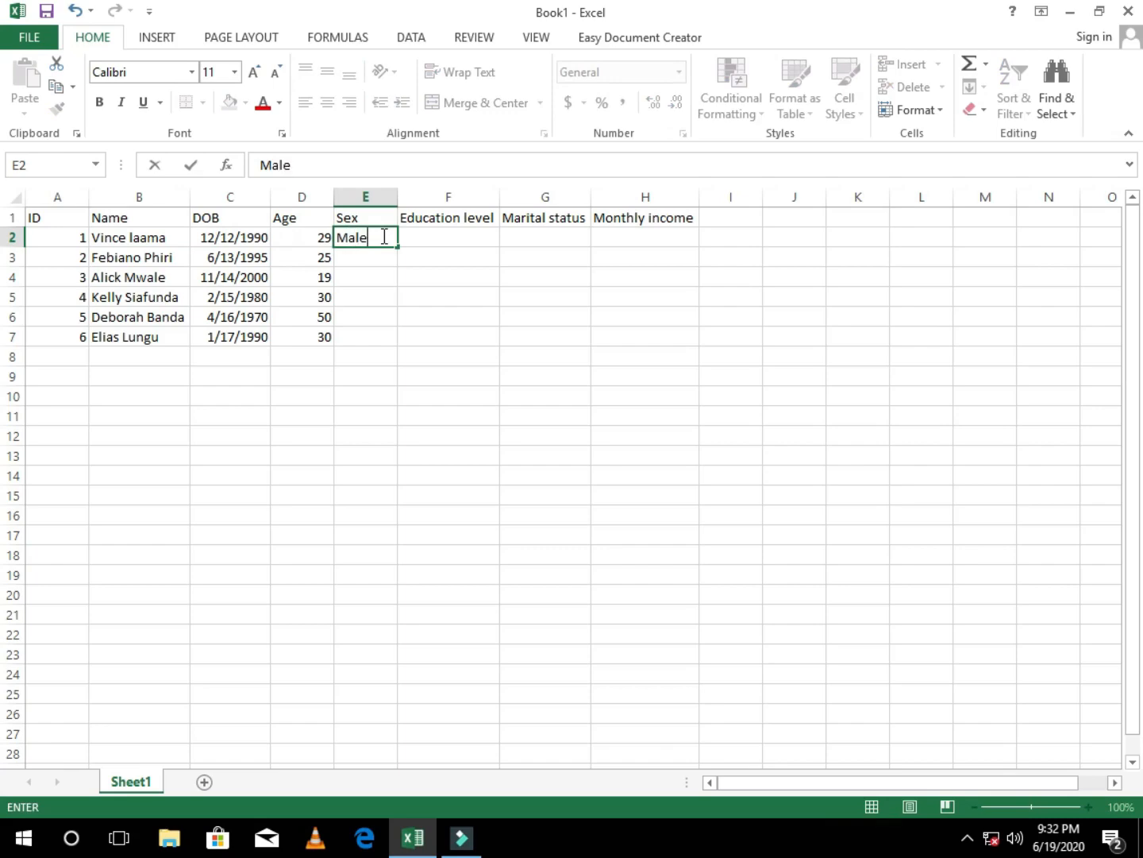
type("ale")
key("Return")
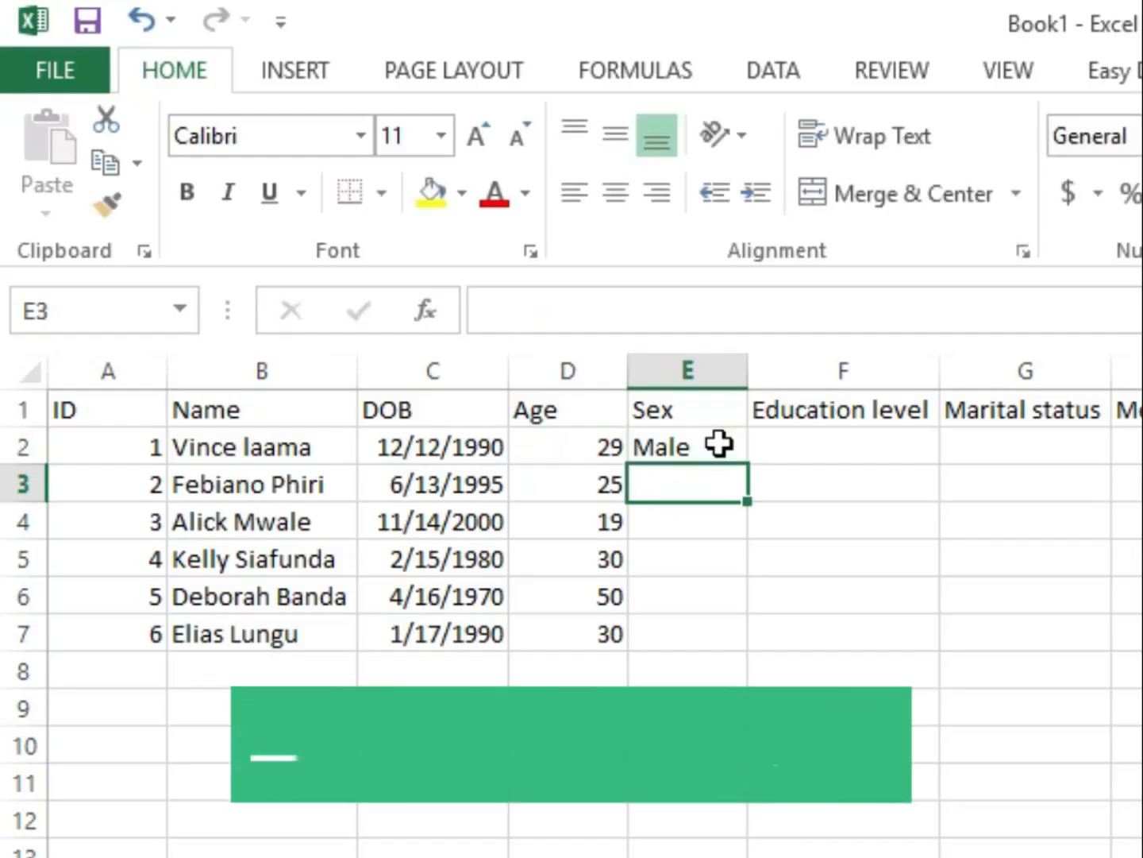
type("Male")
key("Return")
type("Male")
key("Return")
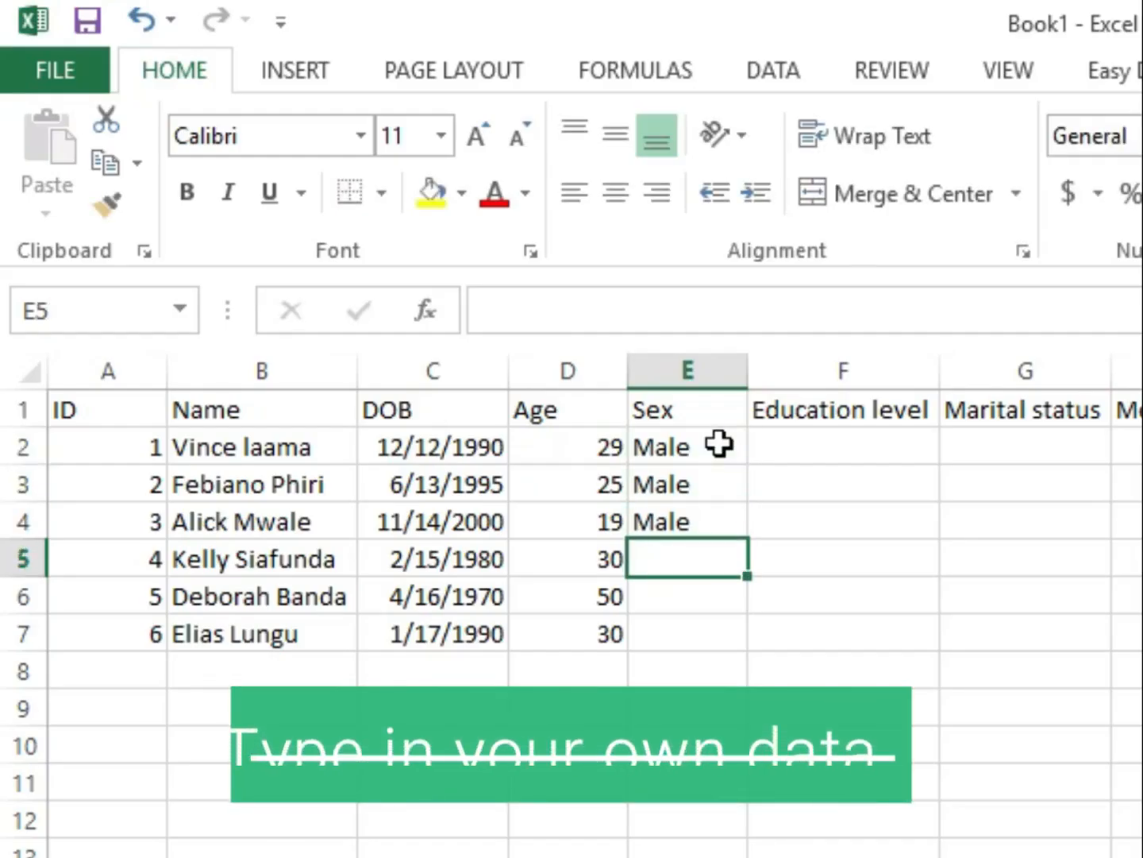
Step: Enter Female in cell E5 and move that entry down to E6
type("Female")
key("Return")
key("Up")
key("ctrl+x")
key("Down")
key("ctrl+v")
Step: Enter Male in cells E5 and E7 of the Sex column
key("Up")
type("male")
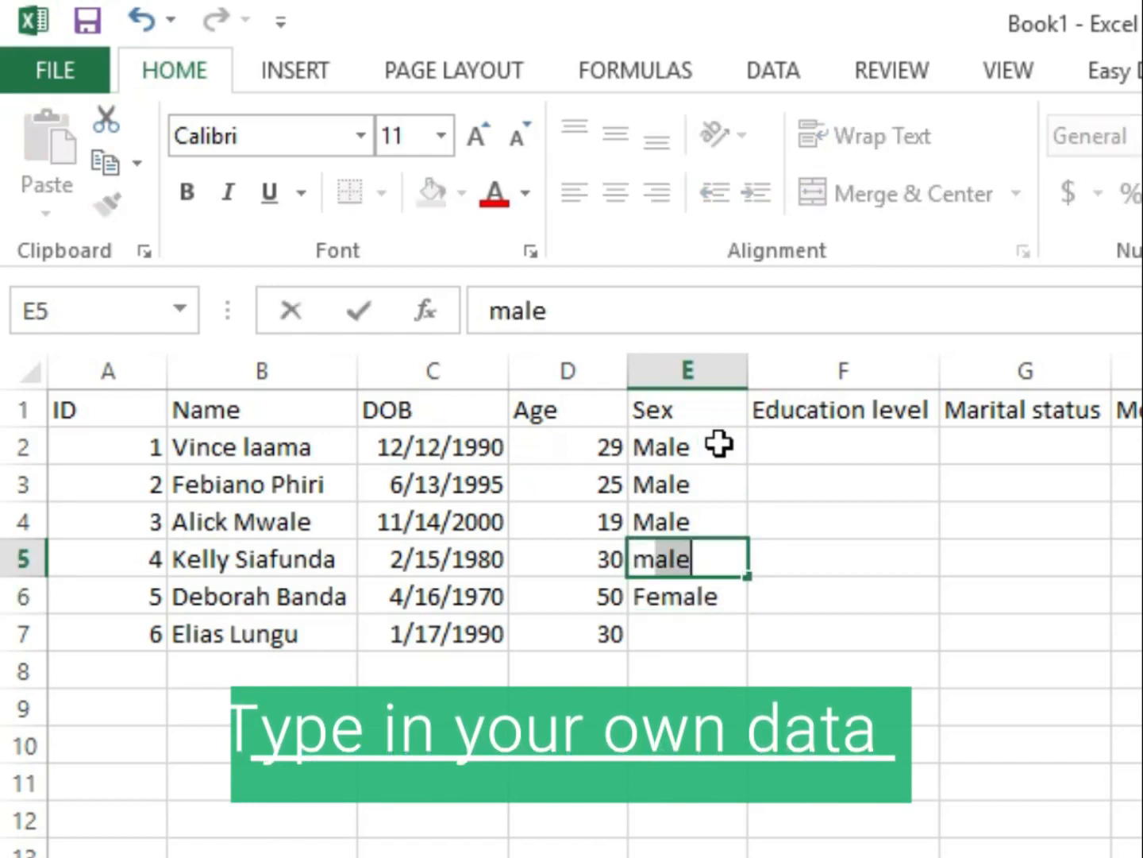
key("Return")
key("Return")
type("Male")
key("Return")
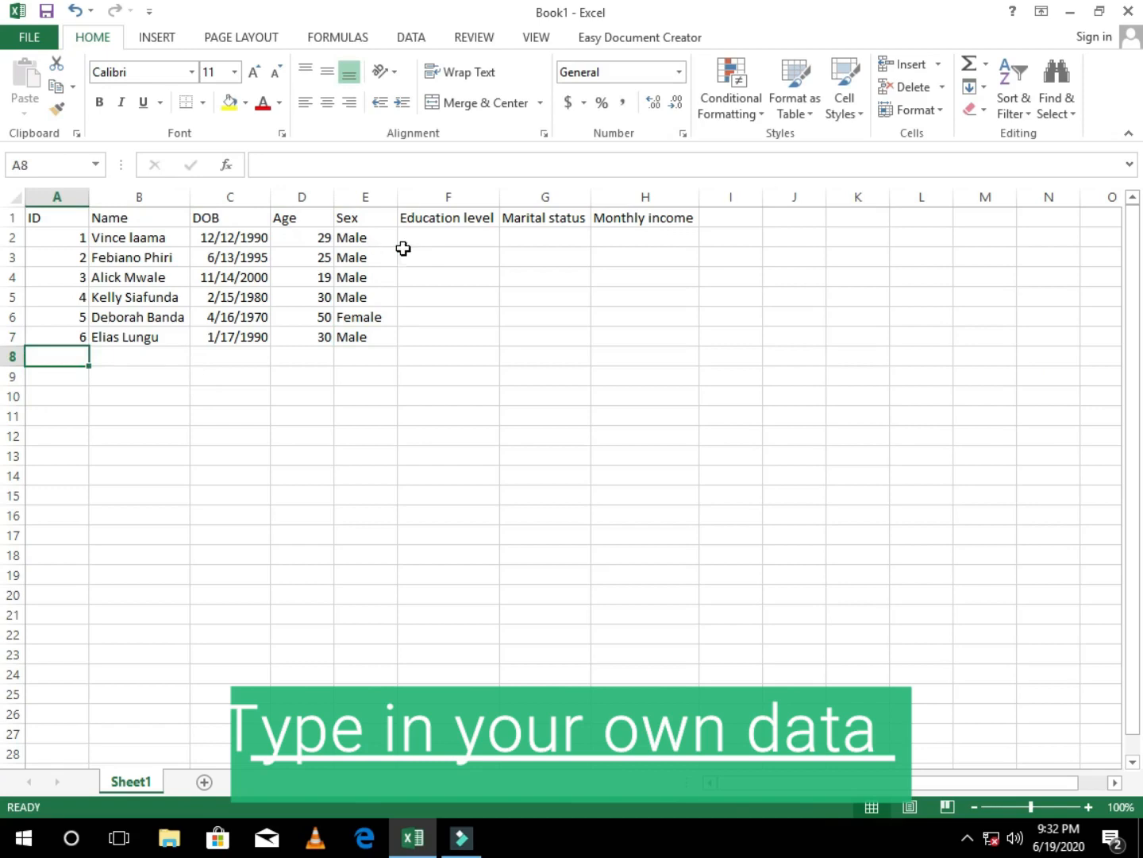
Step: Enter Secondary, Primary and No school in cells F2 to F4 of the Education level column
left_click(894, 447)
type("Secondary")
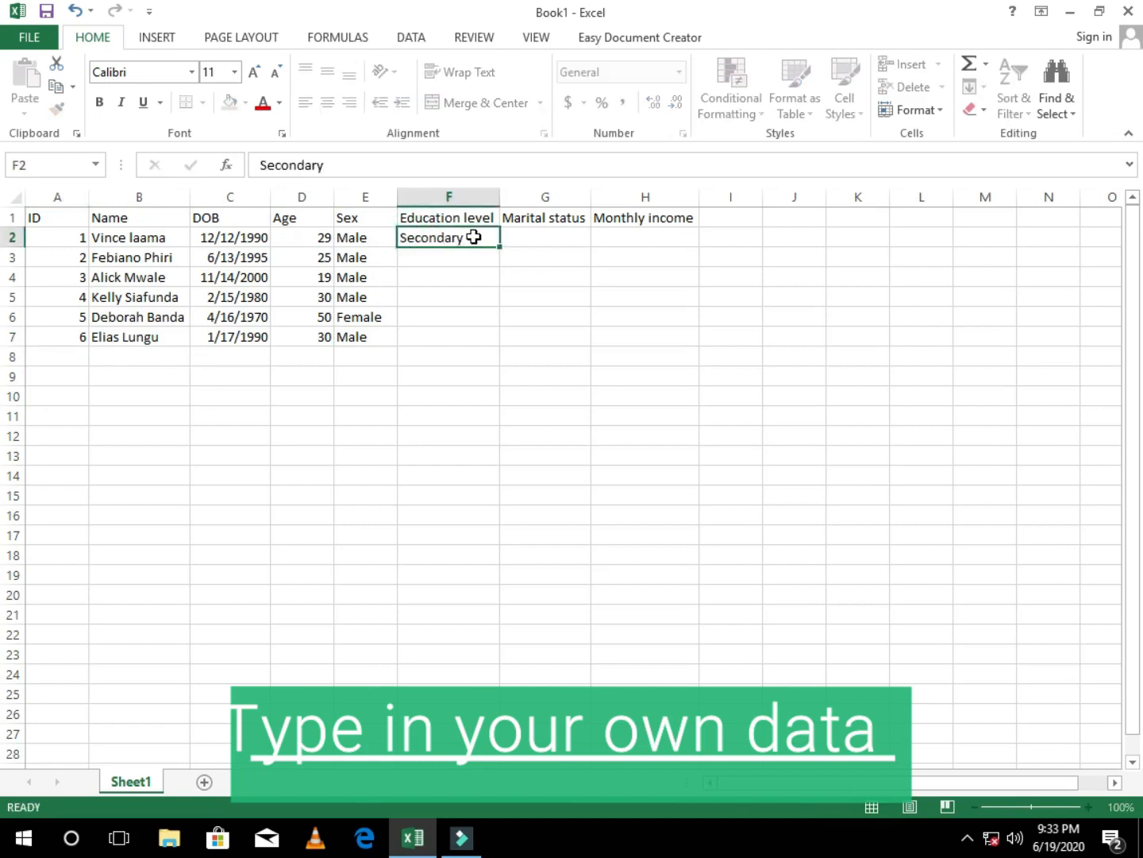
key("Return")
type("Primary")
key("Return")
type("No school")
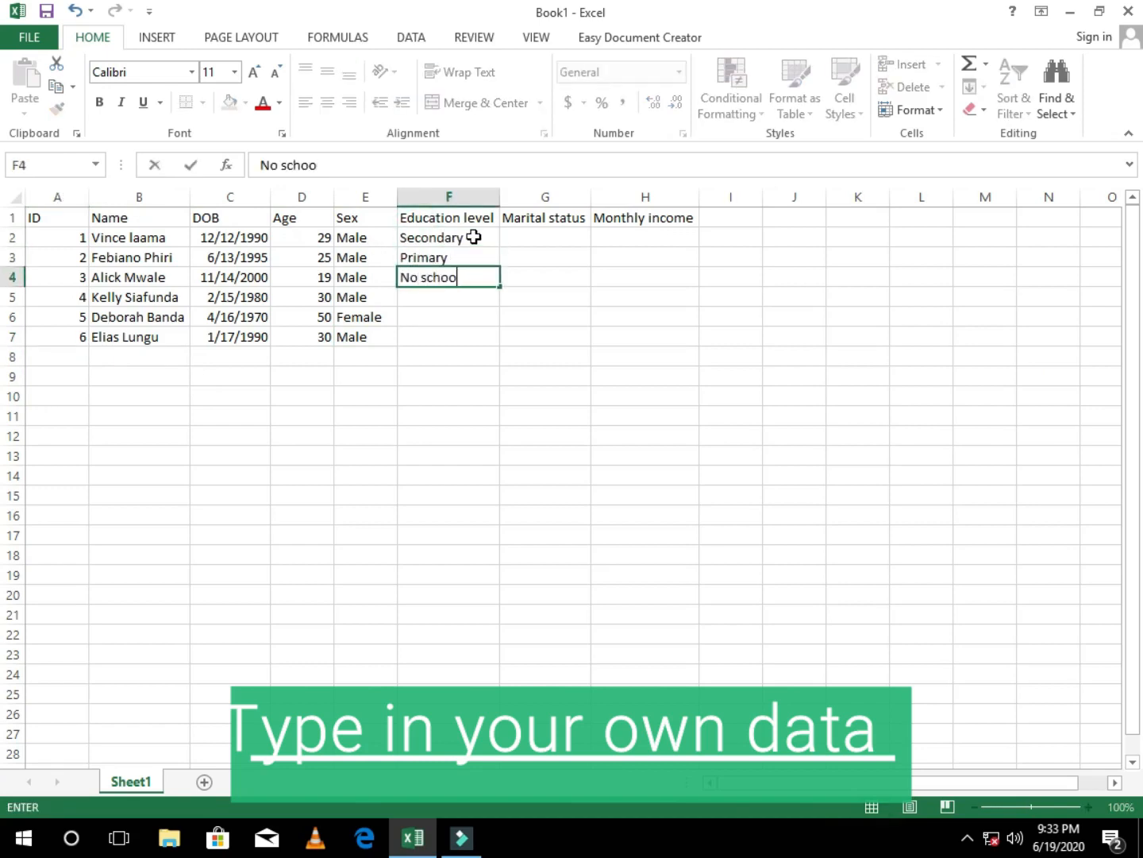
key("Return")
Step: Enter Tertiarlly, Primary and Tertiarlly in cells F5 to F7 of the Education level column
type("Tertiarlly")
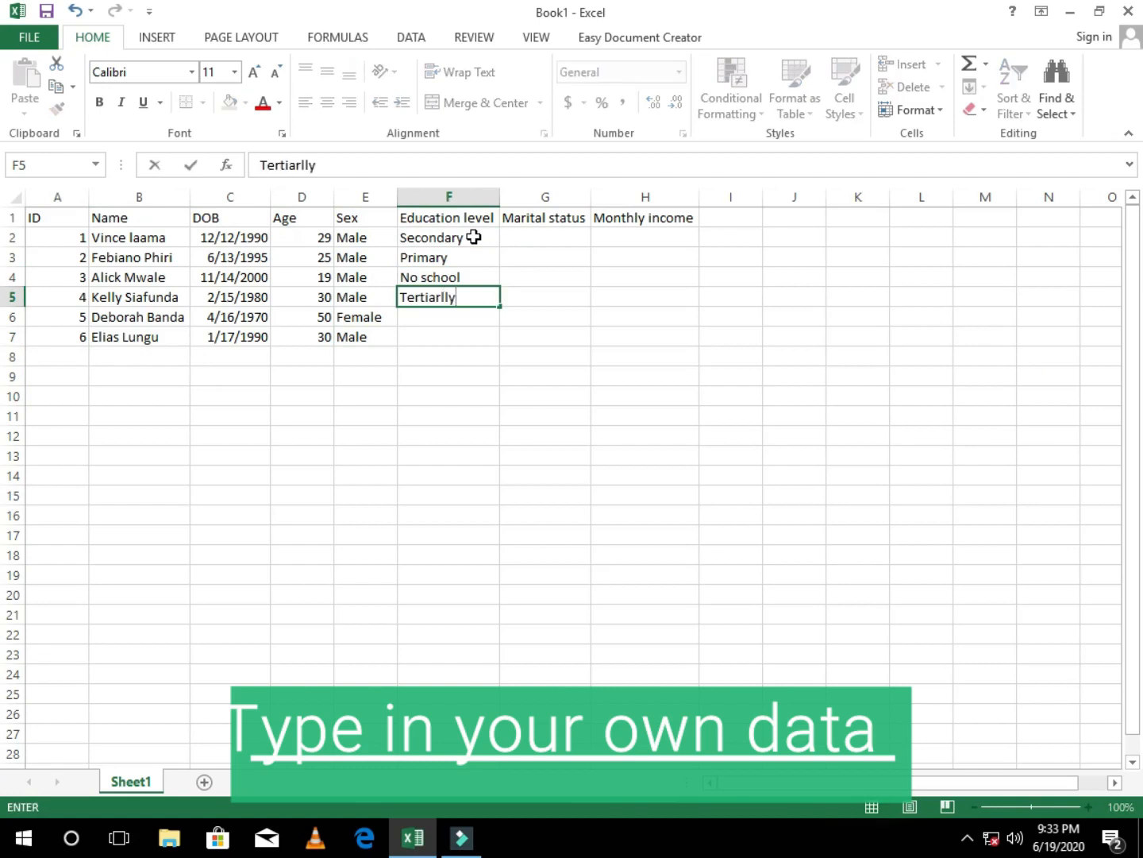
key("Return")
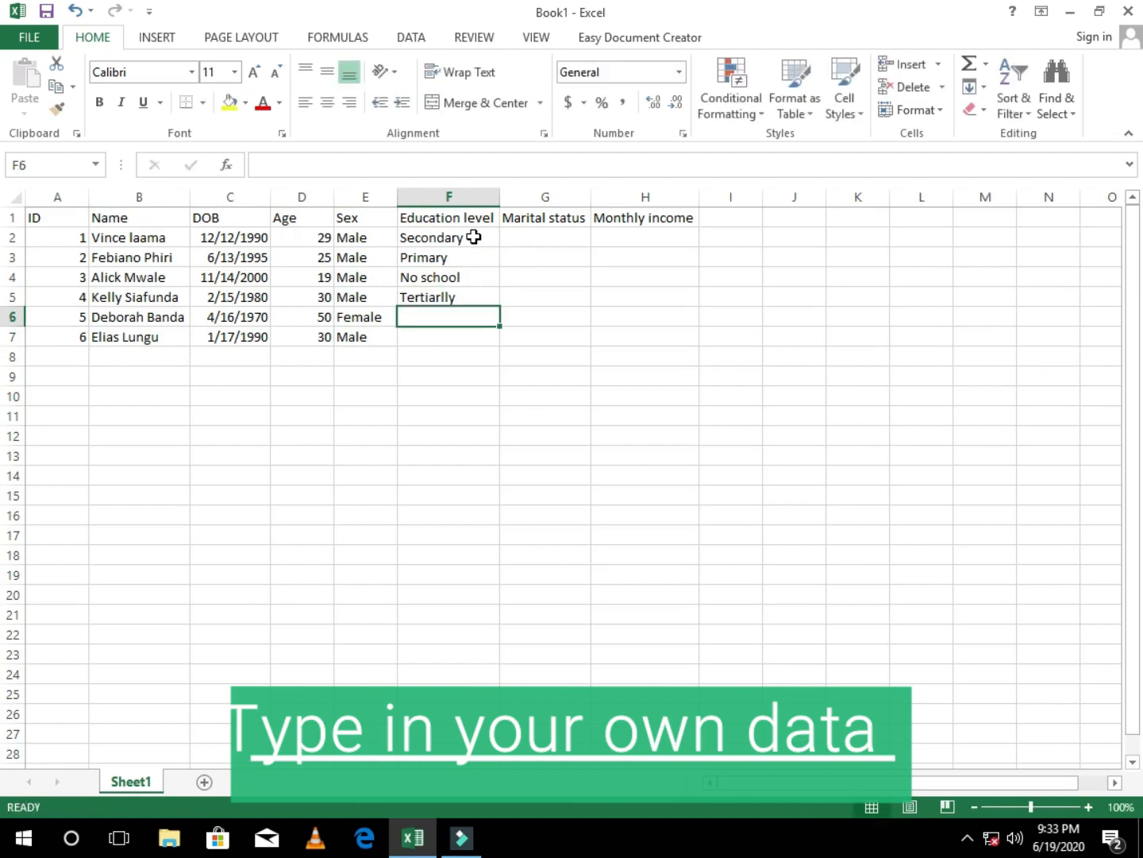
type("Primary")
key("Return")
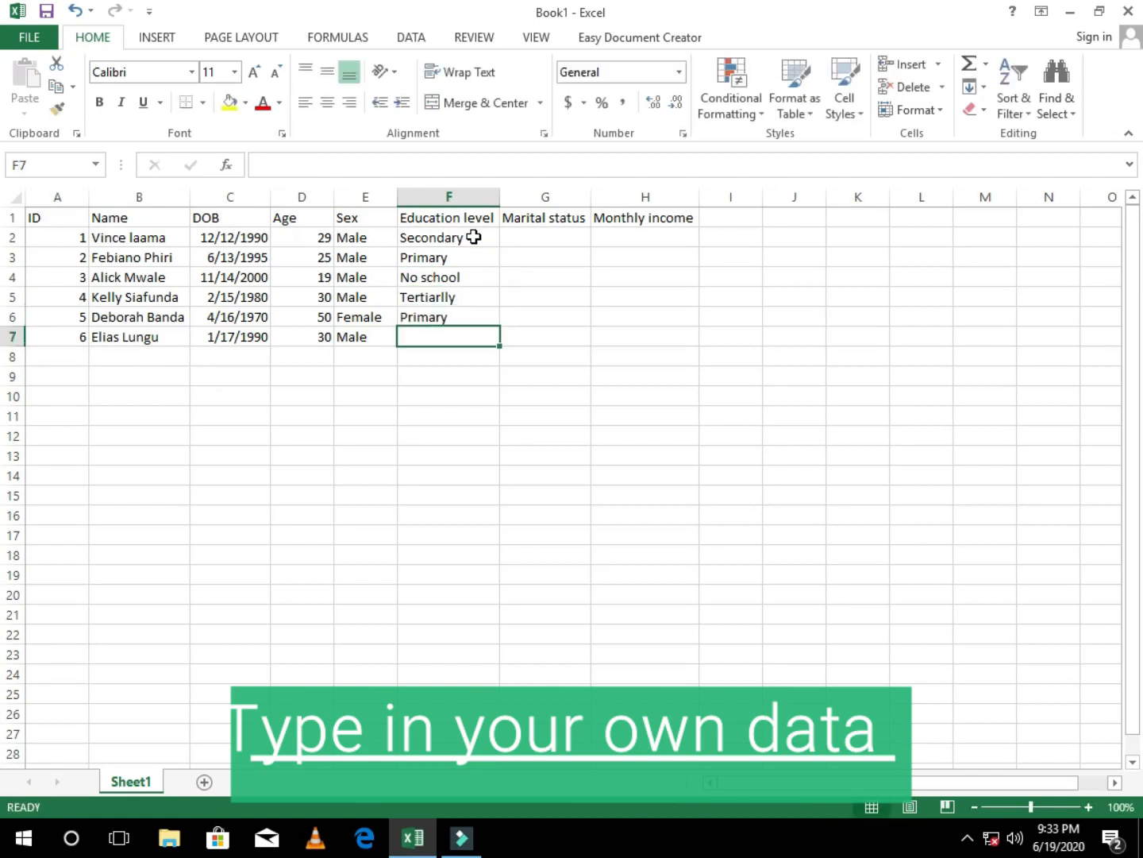
type("tertiarlly")
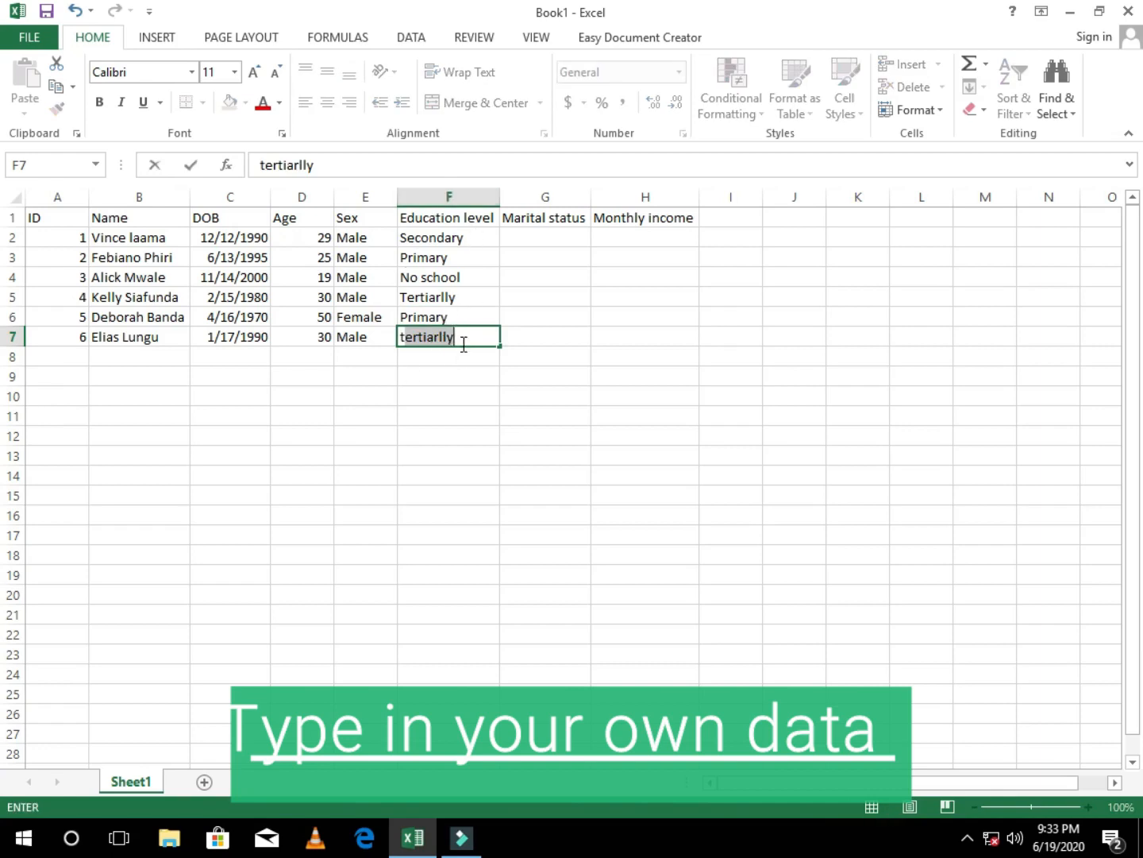
key("Return")
Step: Enter Single, Married and Single in cells G2 to G4 of the Marital status column
left_click(543, 238)
type("SIngle")
key("Return")
type("Married")
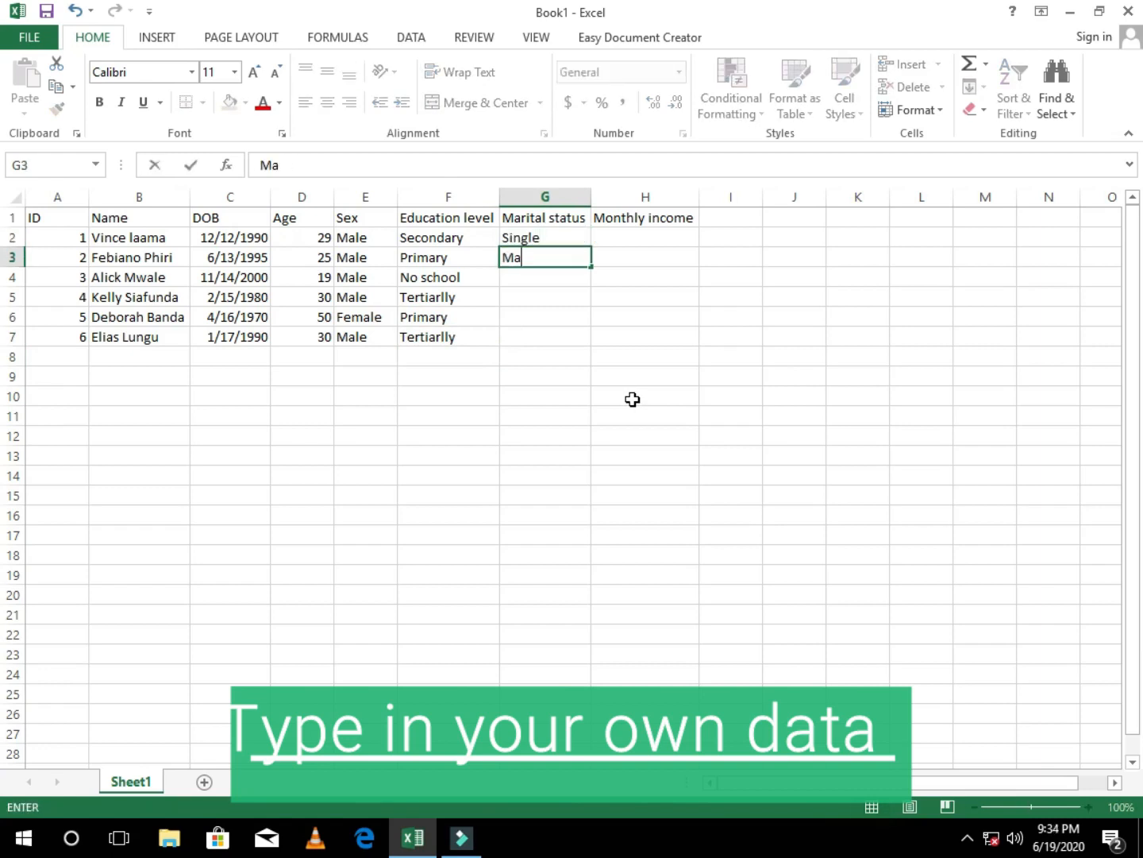
key("Return")
type("Single")
key("Return")
Step: Enter Single, Married and Married in cells G5 to G7 of the Marital status column
type("single")
key("Return")
type("Married")
key("Return")
type("married")
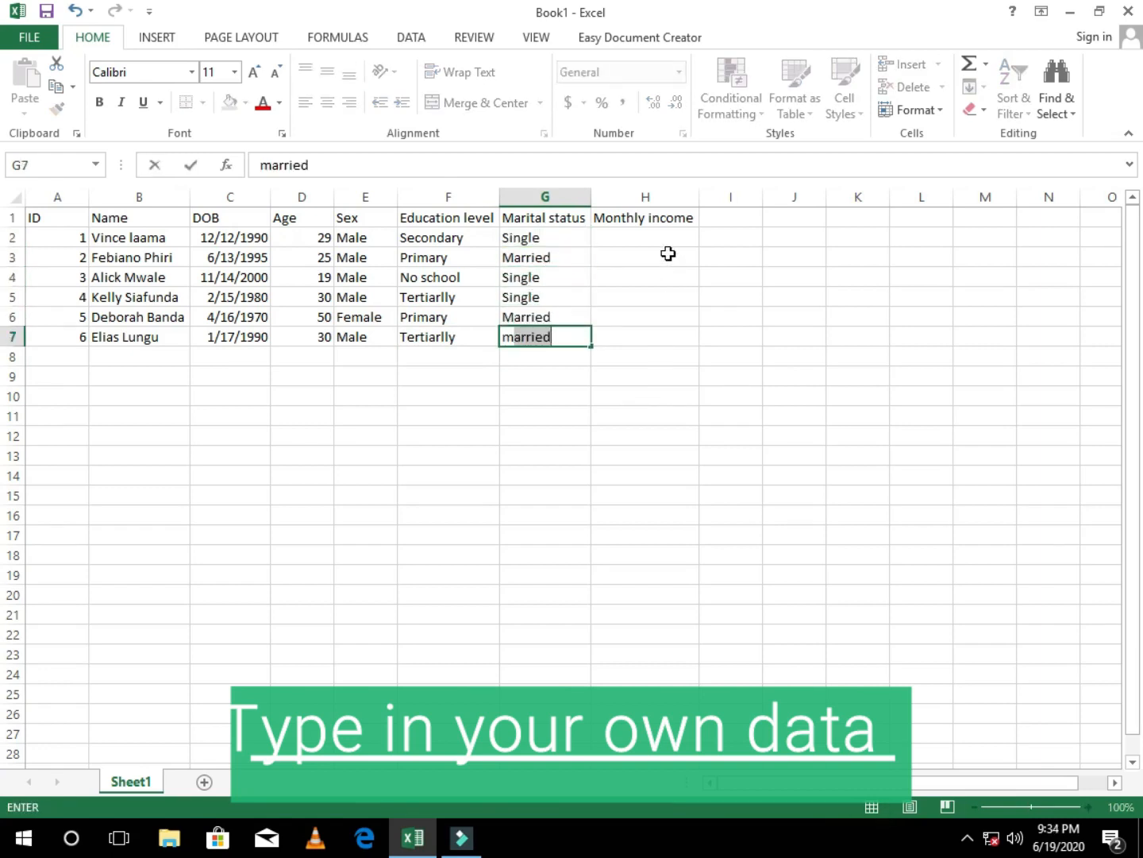
left_click(661, 235)
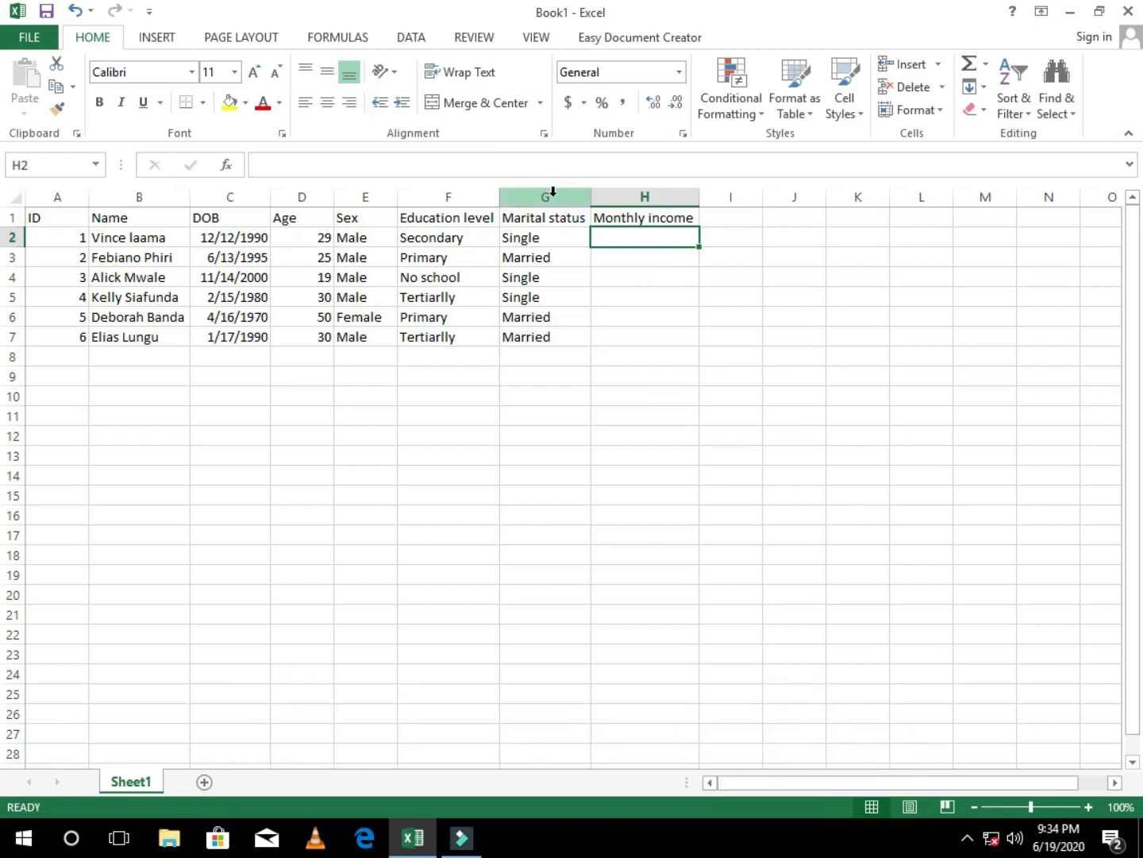
Step: Format the whole Marital status column as Text
left_click(554, 191)
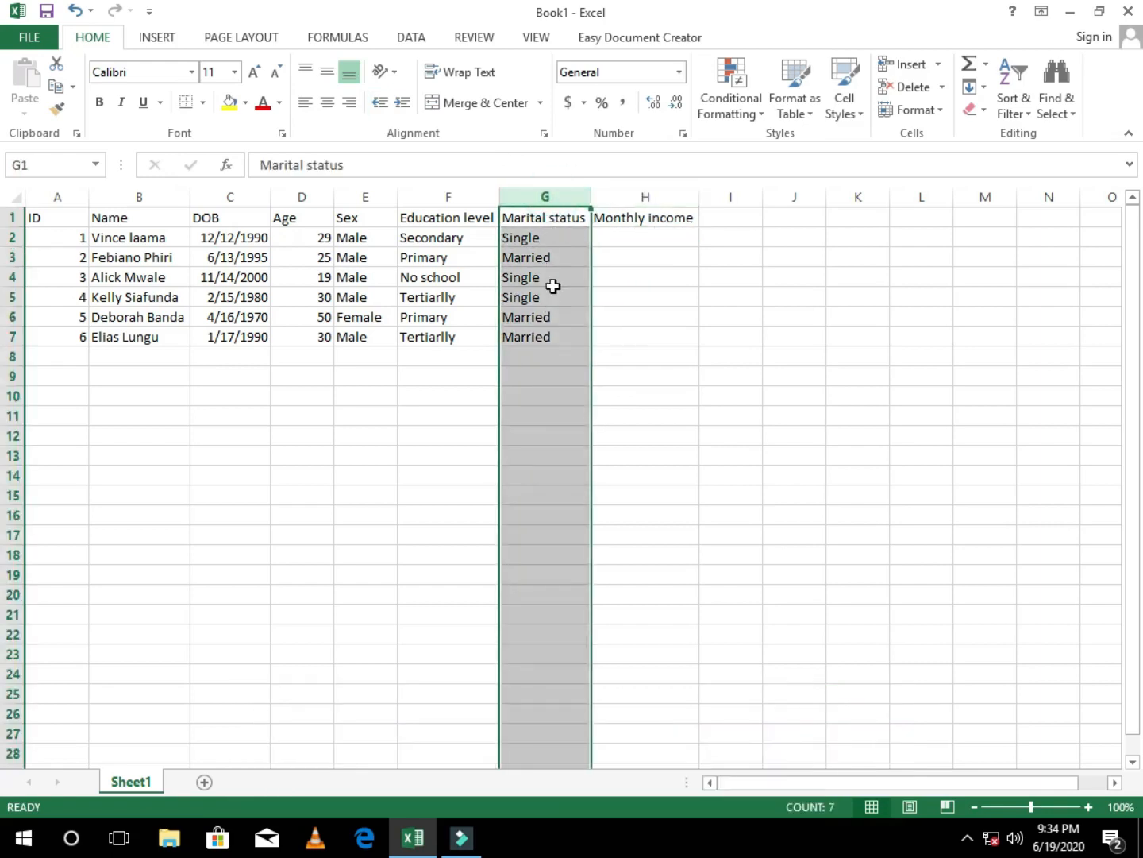
left_click(679, 72)
left_click(629, 541)
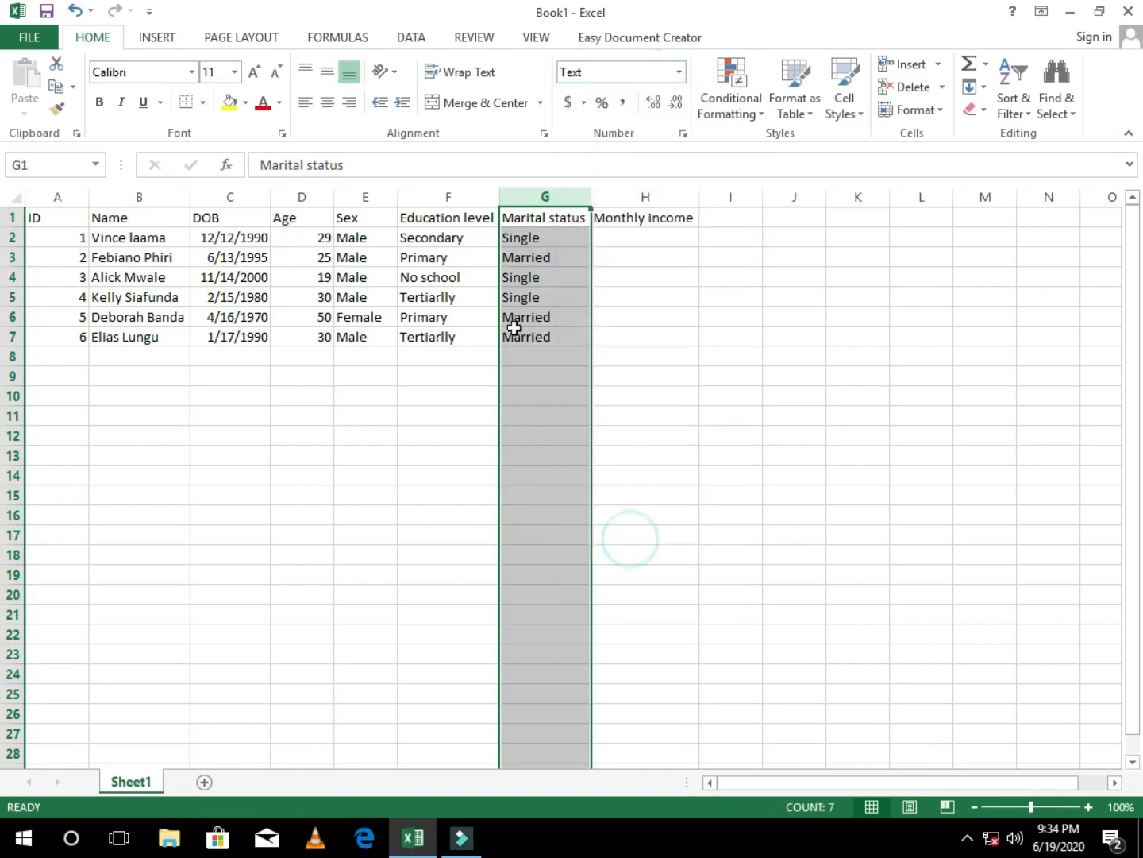
Step: Format the whole Sex and Education level columns as Text
left_click(479, 197)
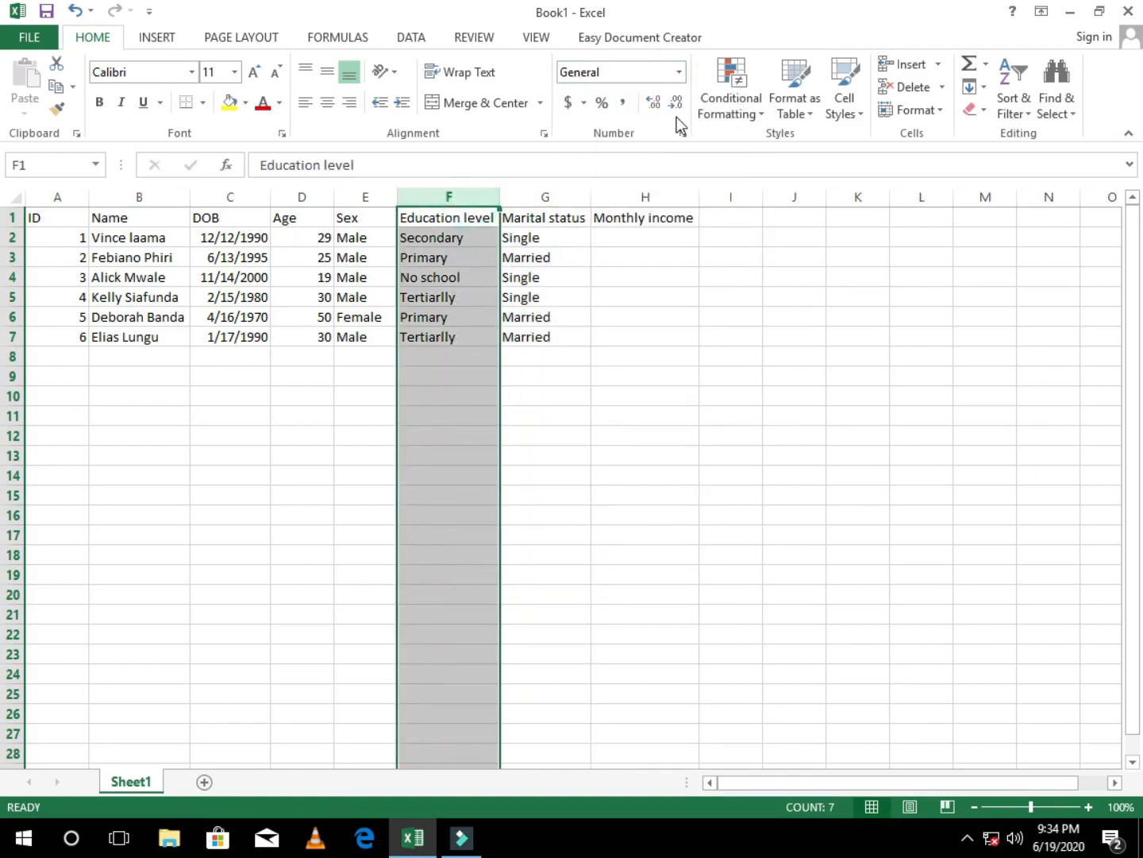
left_click(357, 197)
left_click(459, 197)
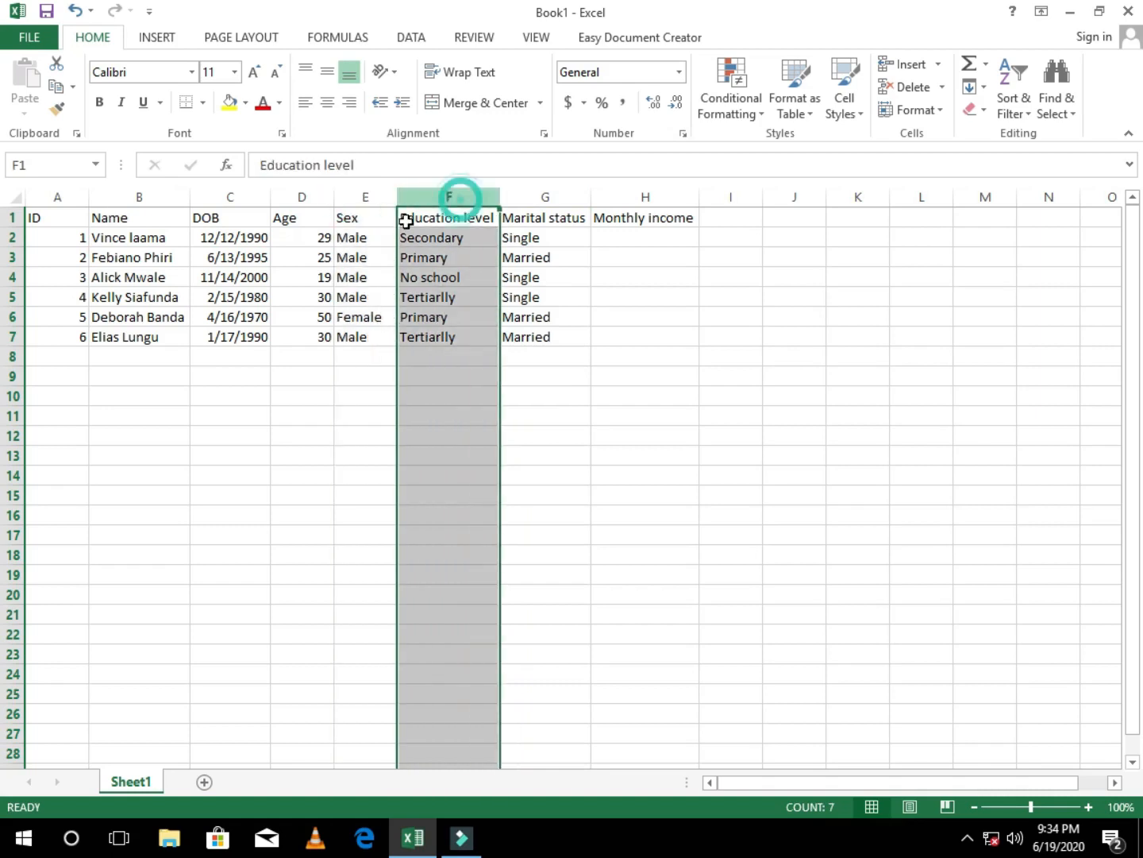
left_click(359, 196)
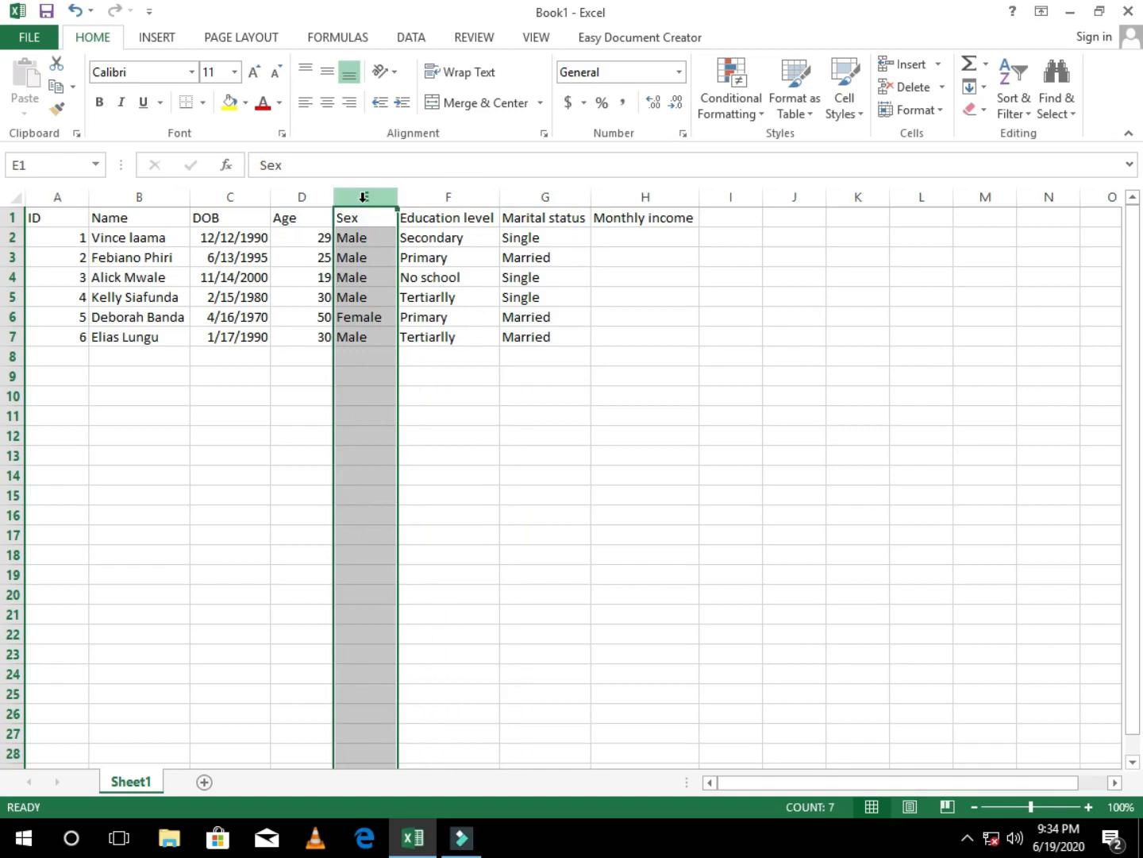
left_click(462, 197, "shift")
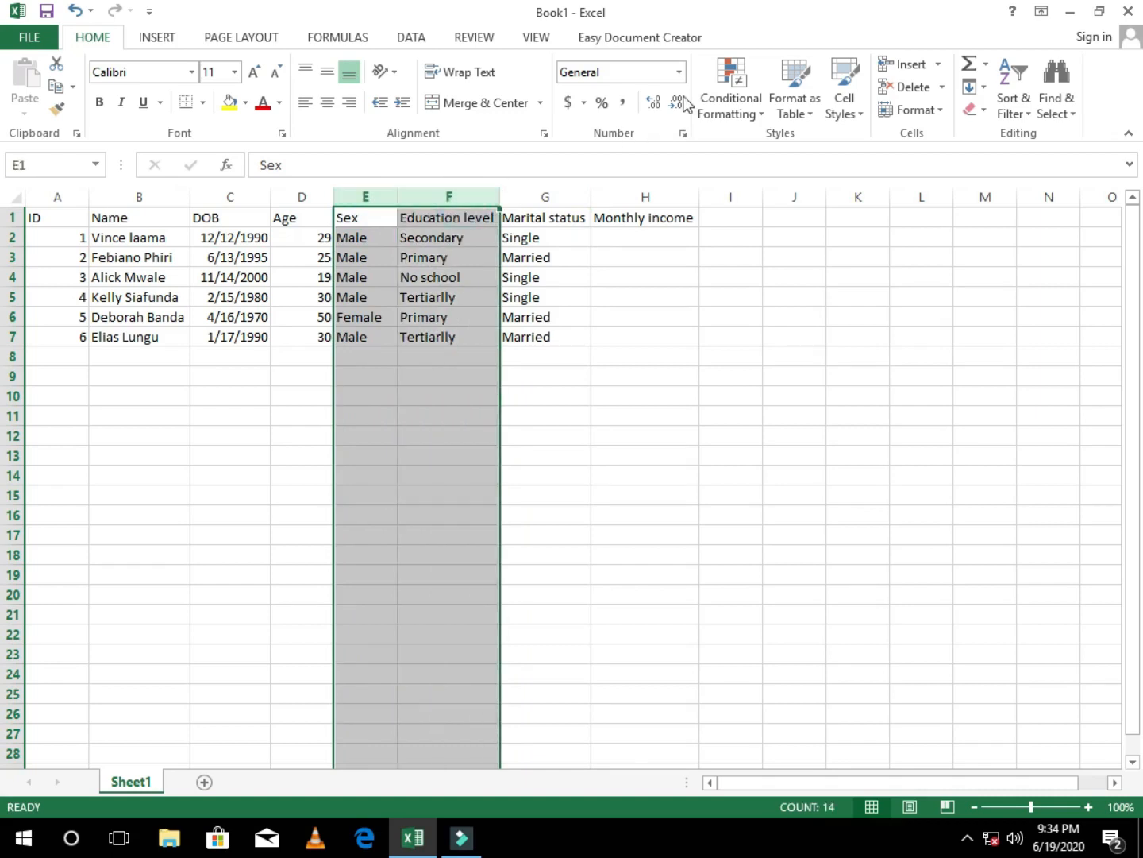
left_click(679, 72)
left_click(622, 543)
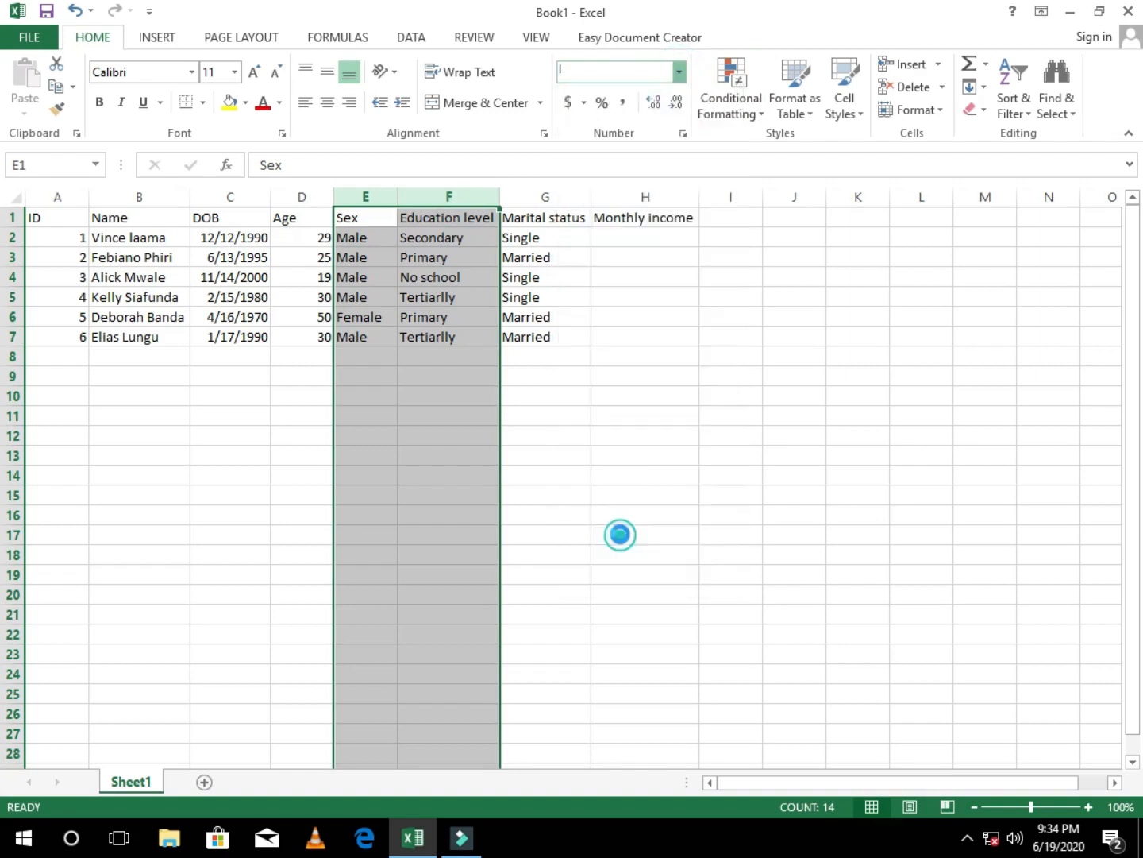
Step: Check the number format of individual cells in the Sex, Education level and Marital status columns
left_click(370, 319)
left_click(358, 275)
left_click(453, 254)
left_click(368, 242)
left_click(477, 253)
left_click(451, 299)
left_click(460, 325)
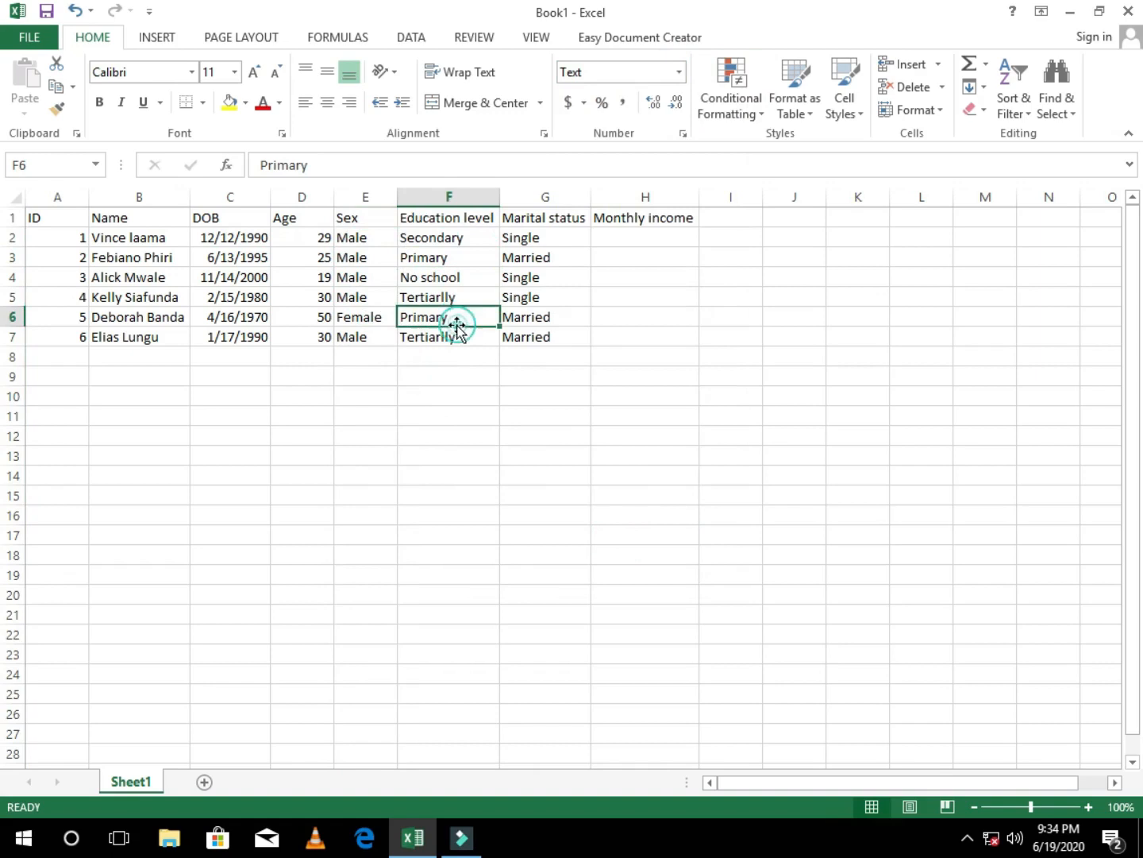
left_click(389, 333)
left_click(463, 298)
left_click(570, 255)
left_click(548, 339)
left_click(546, 355)
Step: Choose the Currency category in the cell format settings for the whole Monthly income column
left_click(645, 199)
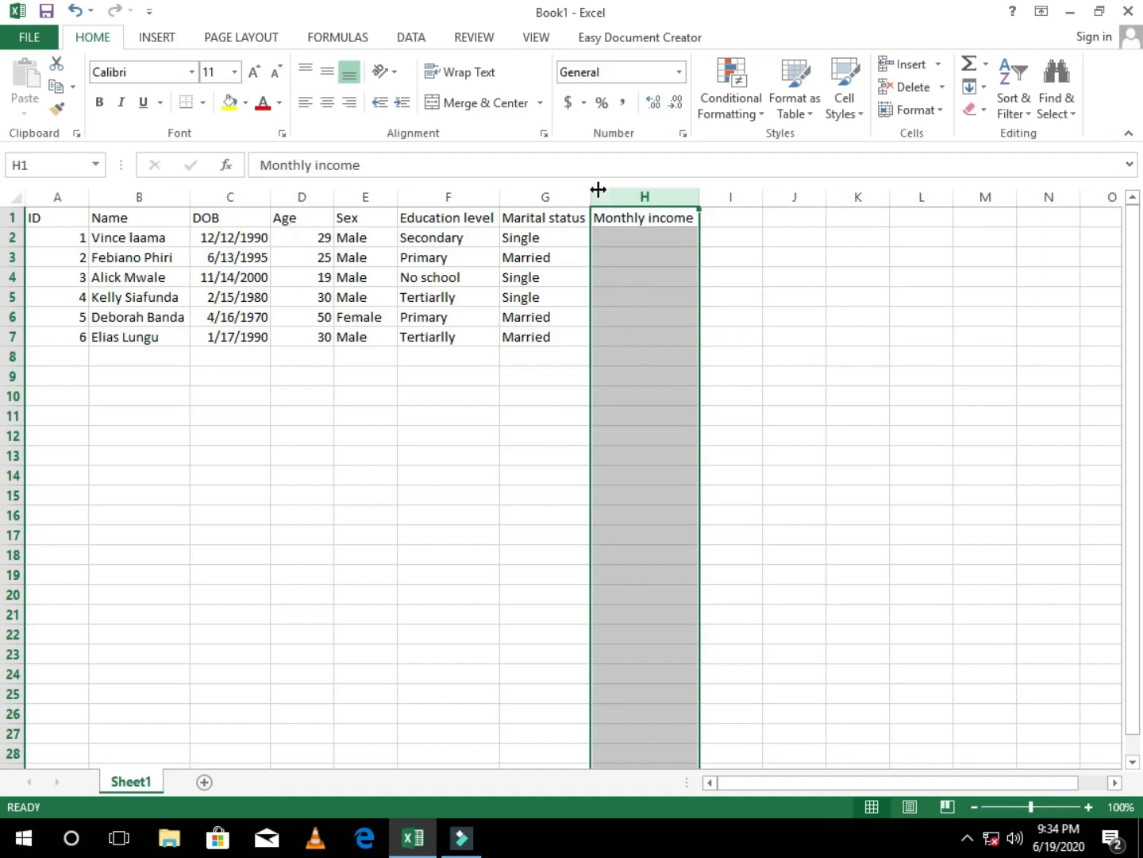
left_click(583, 104)
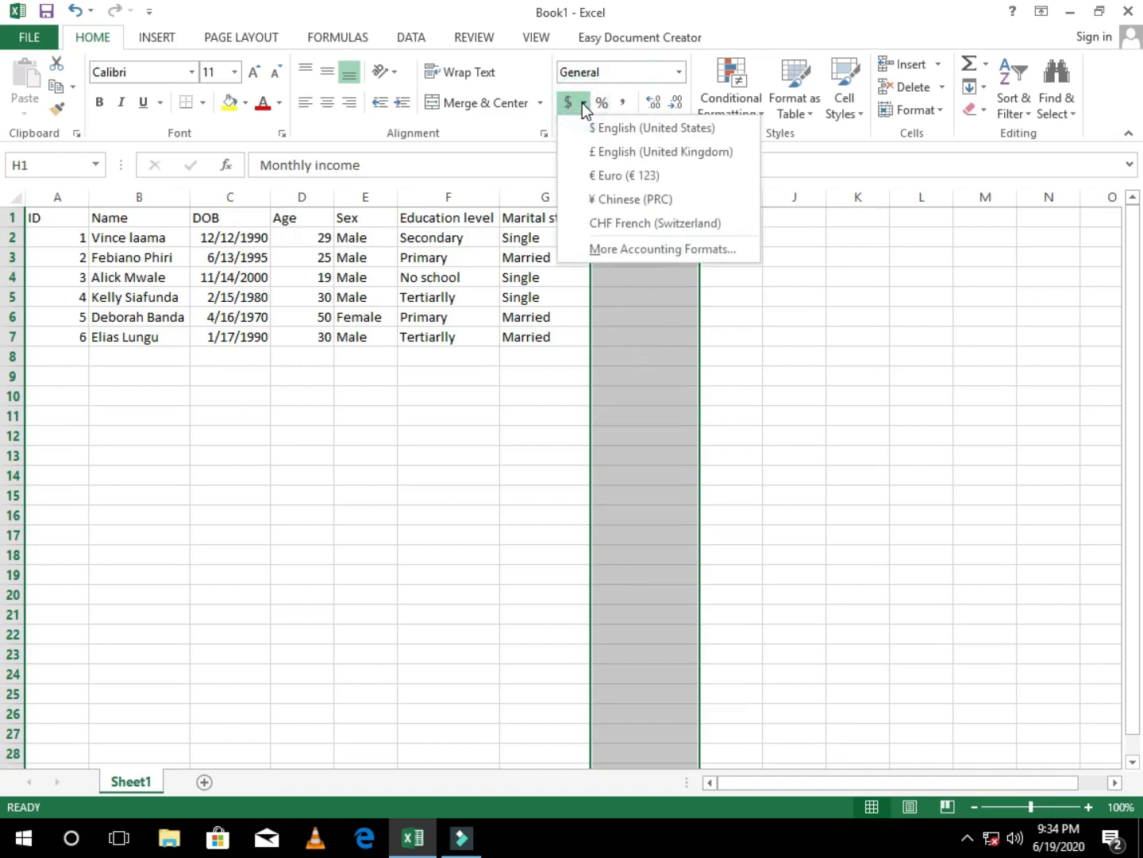
left_click(748, 296)
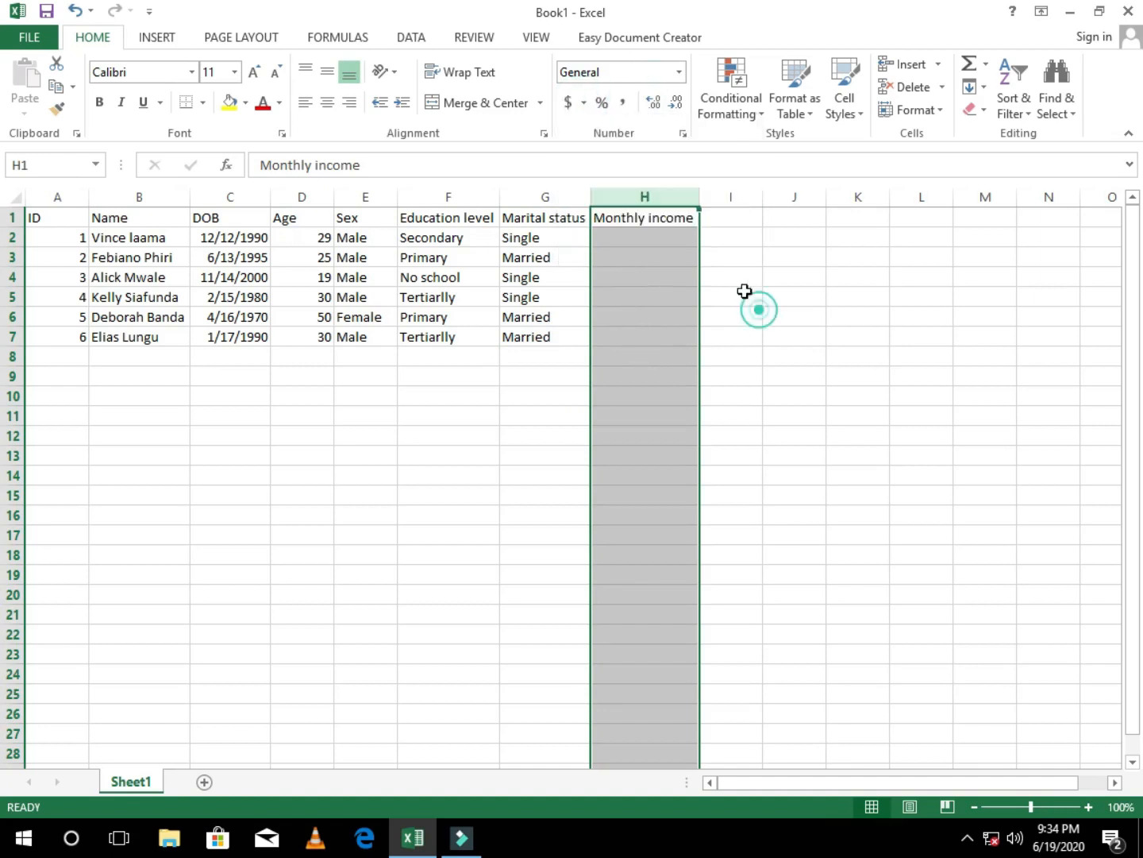
left_click(583, 103)
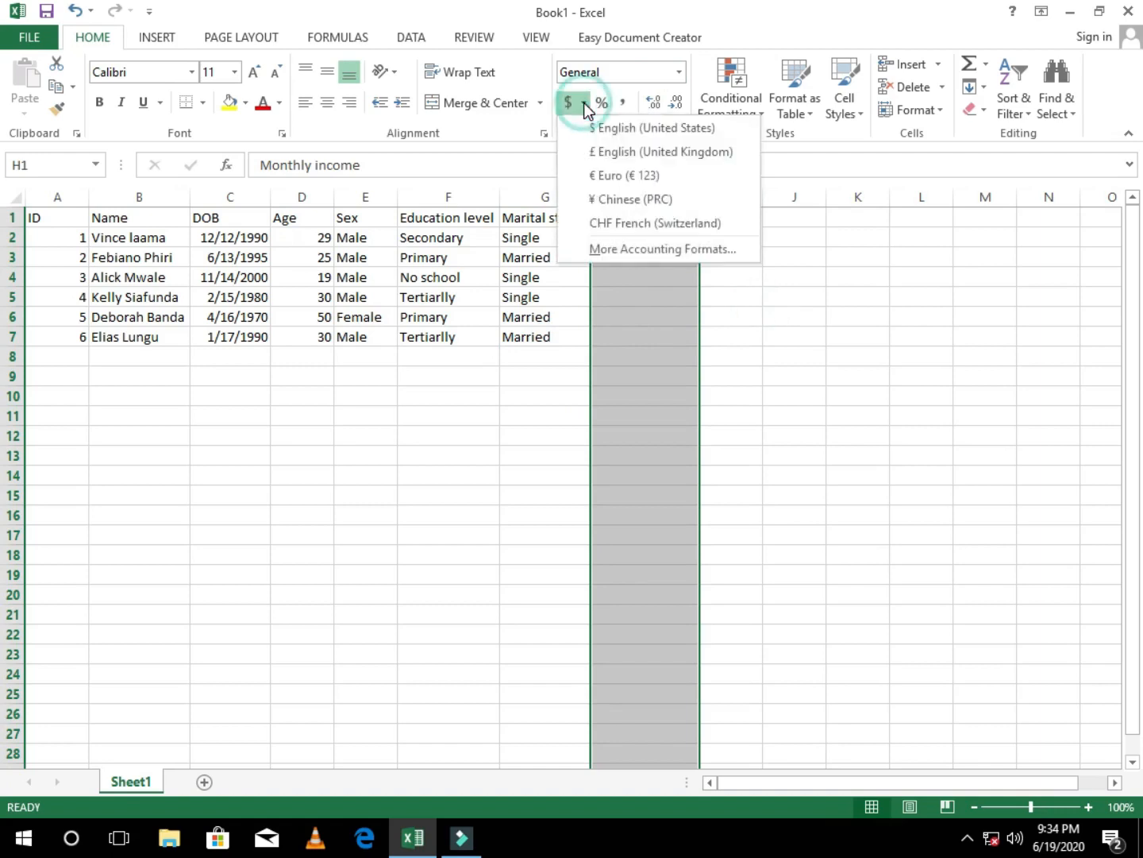
left_click(678, 71)
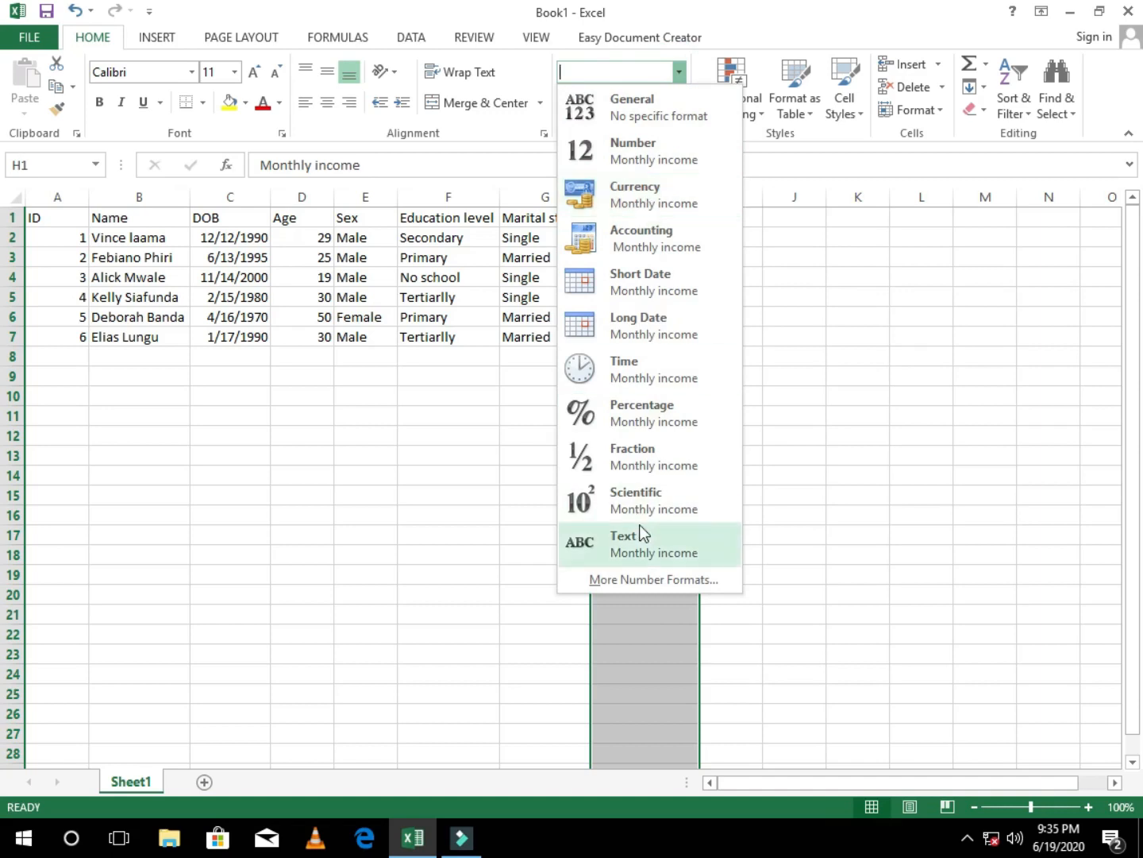
left_click(639, 579)
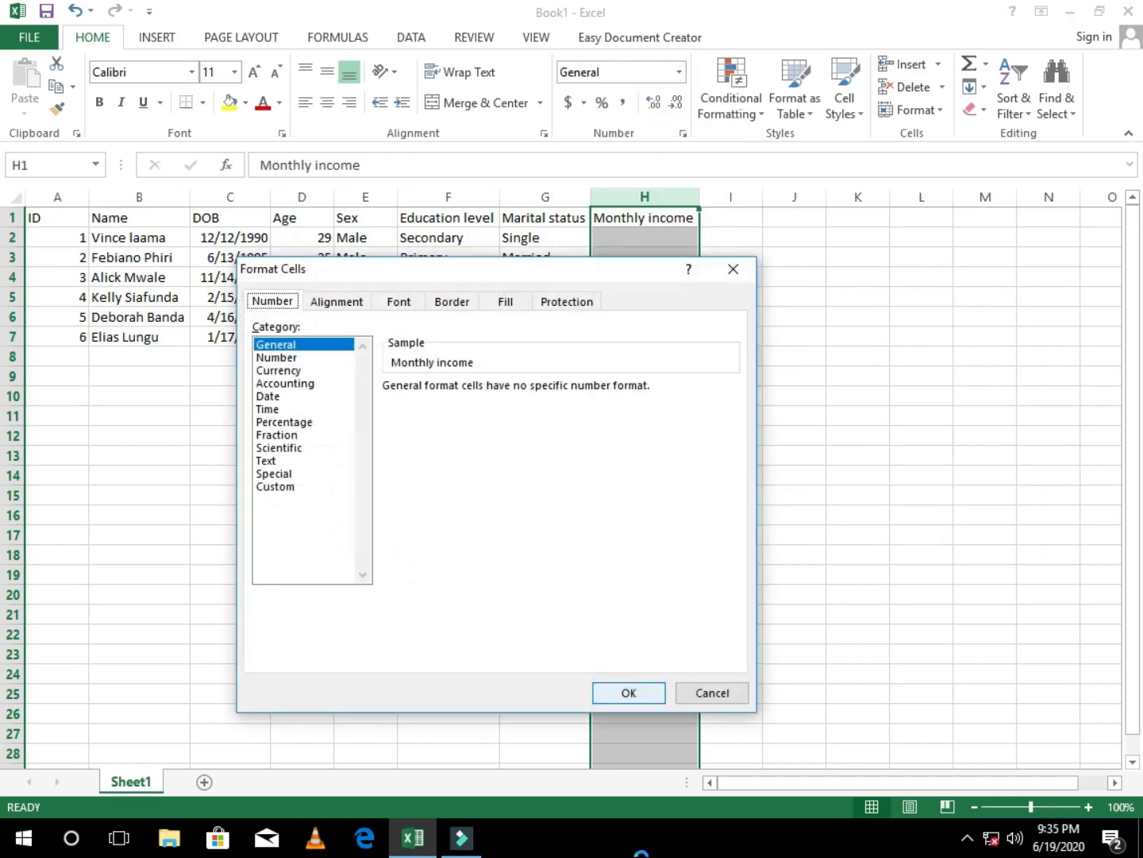
left_click(291, 370)
left_click(347, 309)
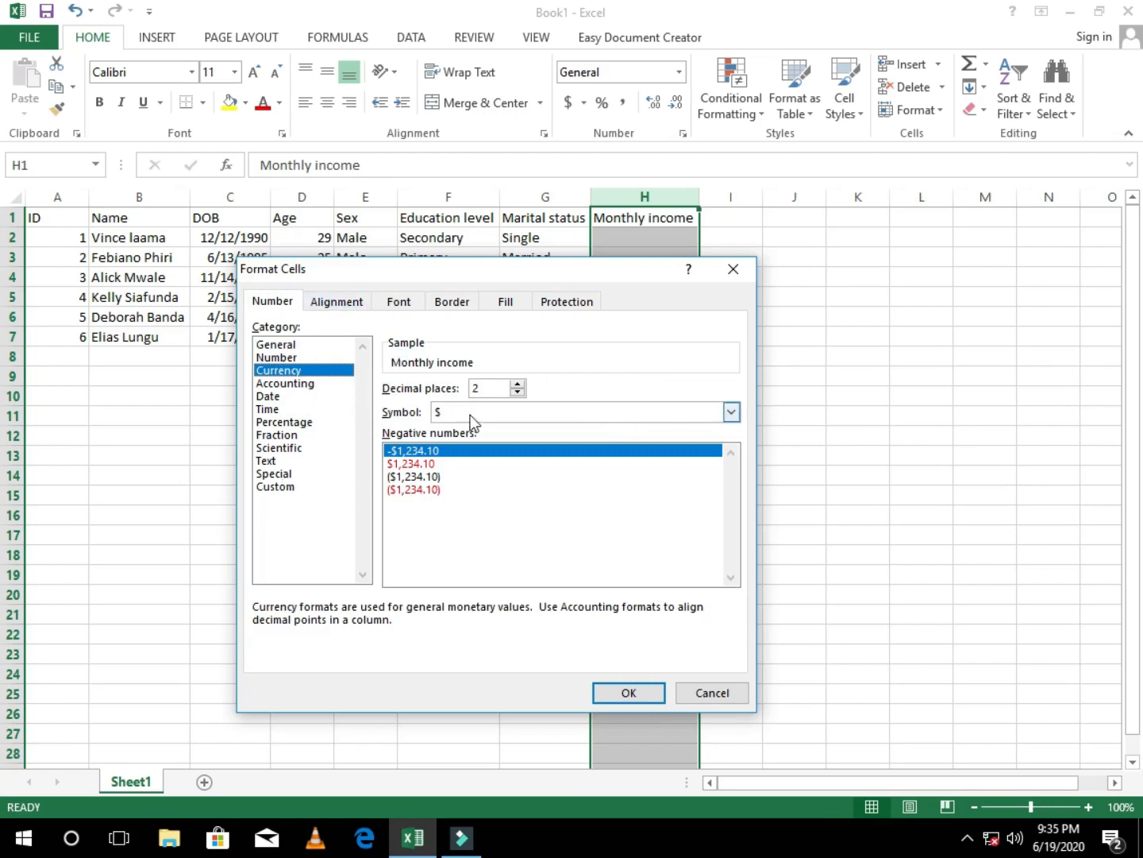
Step: Set the currency symbol of the Monthly income column to ZMK and apply the format
left_click(732, 411)
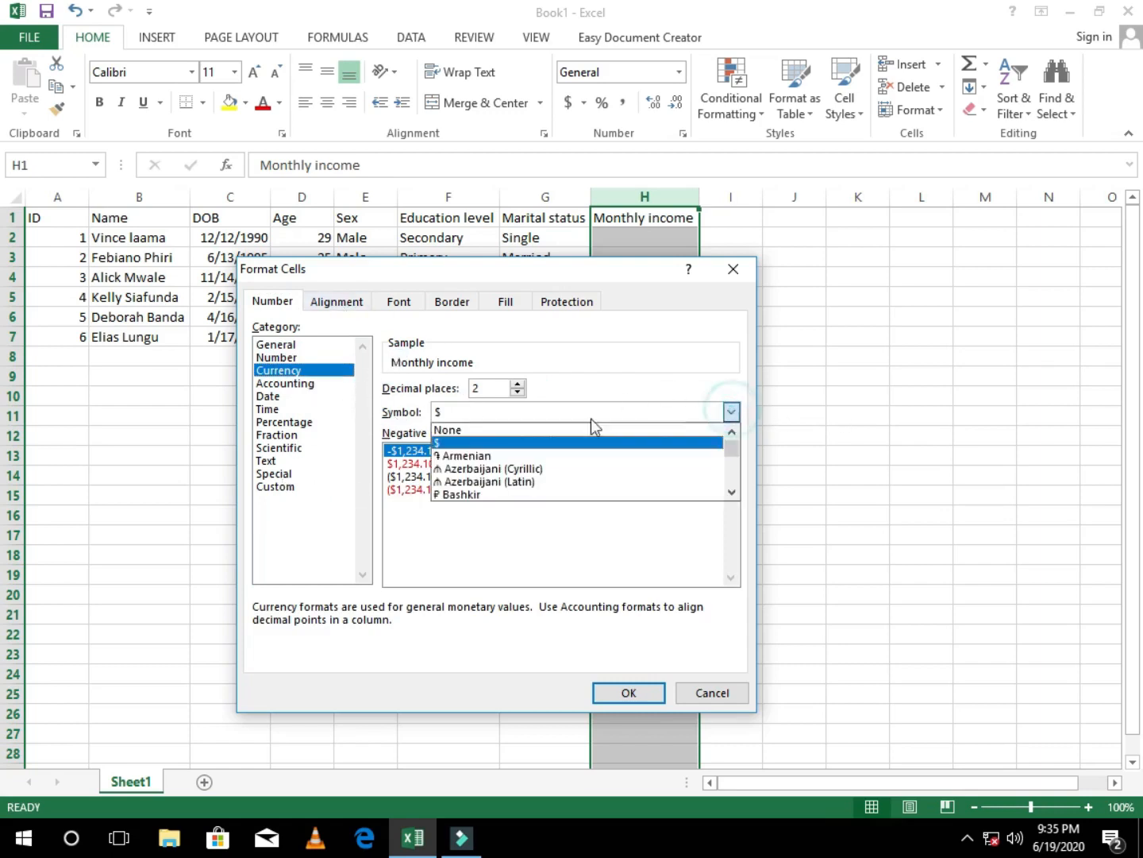
scroll(525, 489, "down", 1)
scroll(526, 492, "down", 20)
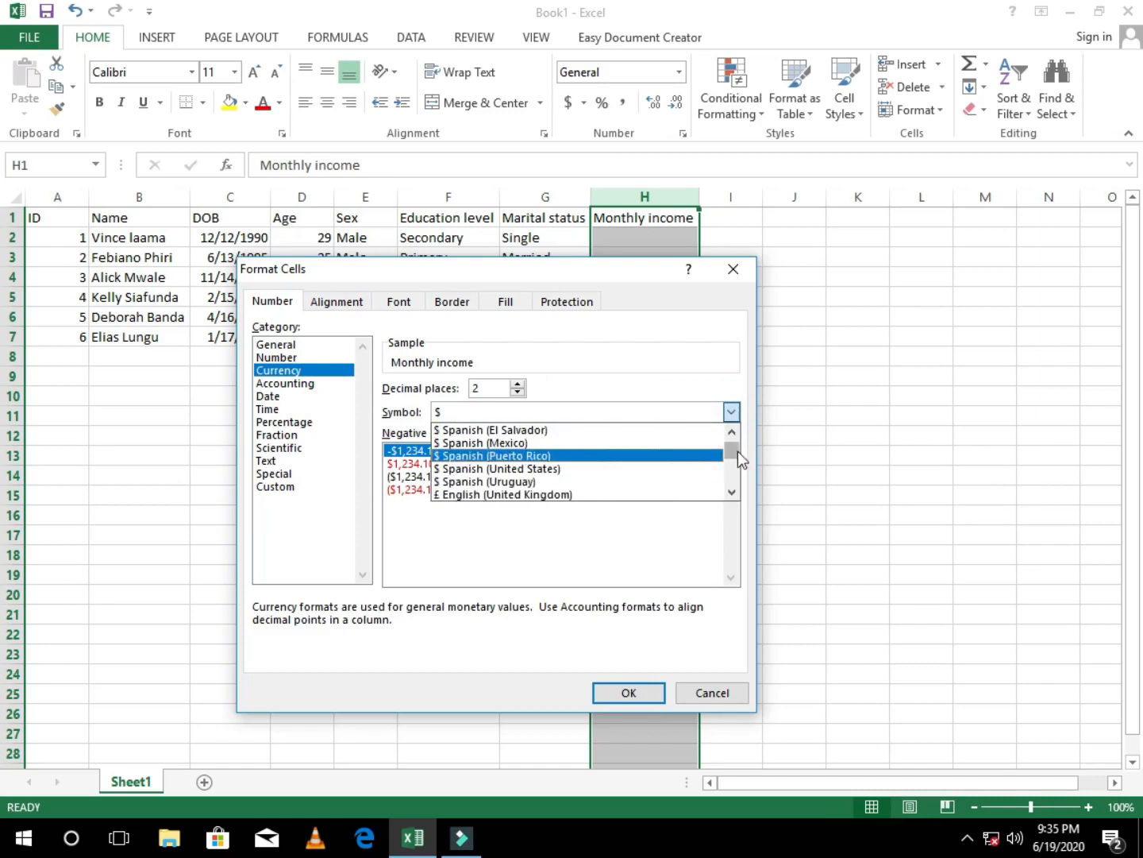
left_click_drag(736, 450, 735, 474)
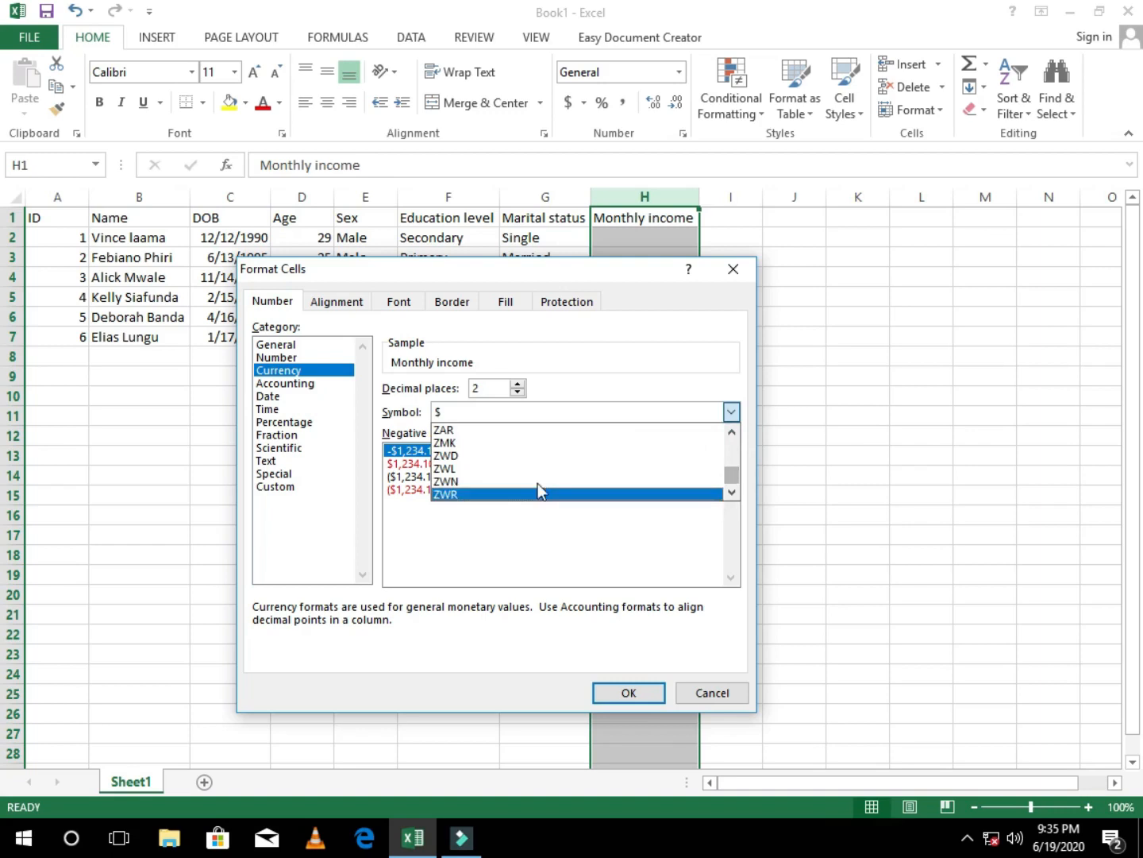
left_click(474, 441)
left_click(629, 692)
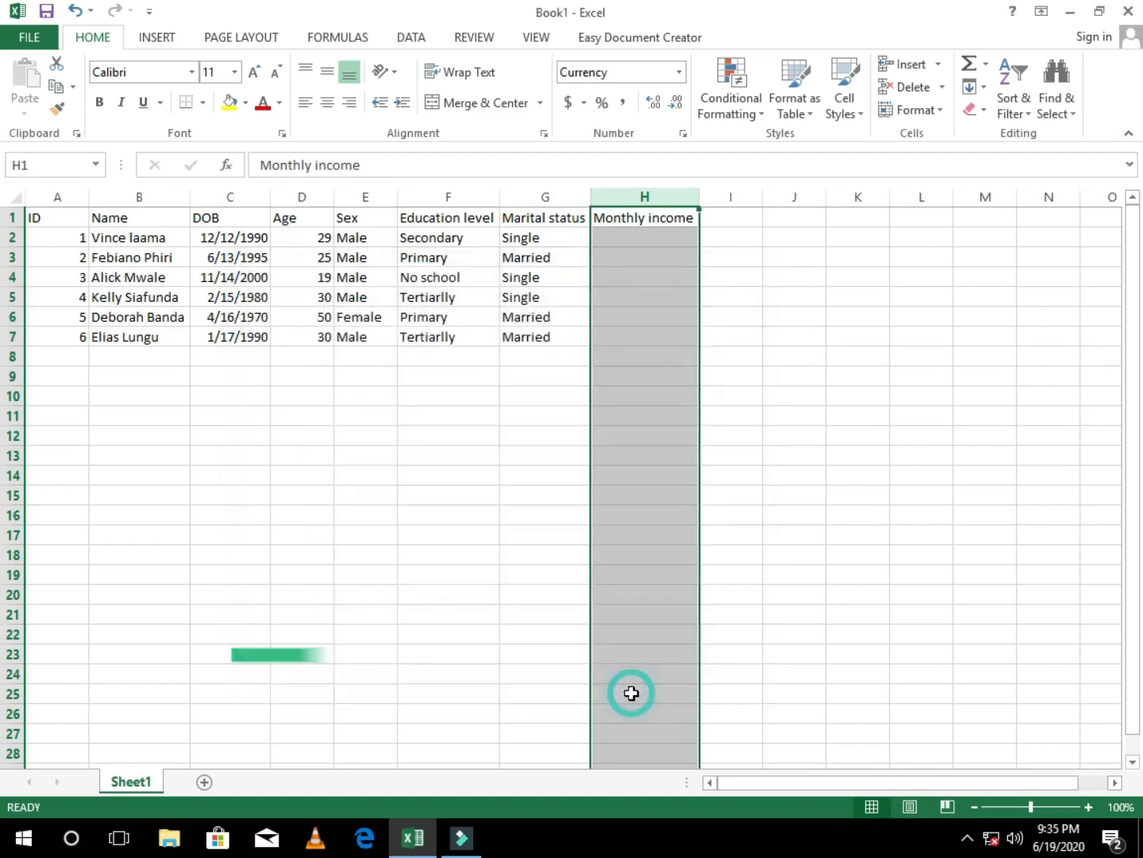
Step: Enter 5000, 3500 and 19901 in cells H2 to H4 of the Monthly income column
left_click(619, 242)
type("5000")
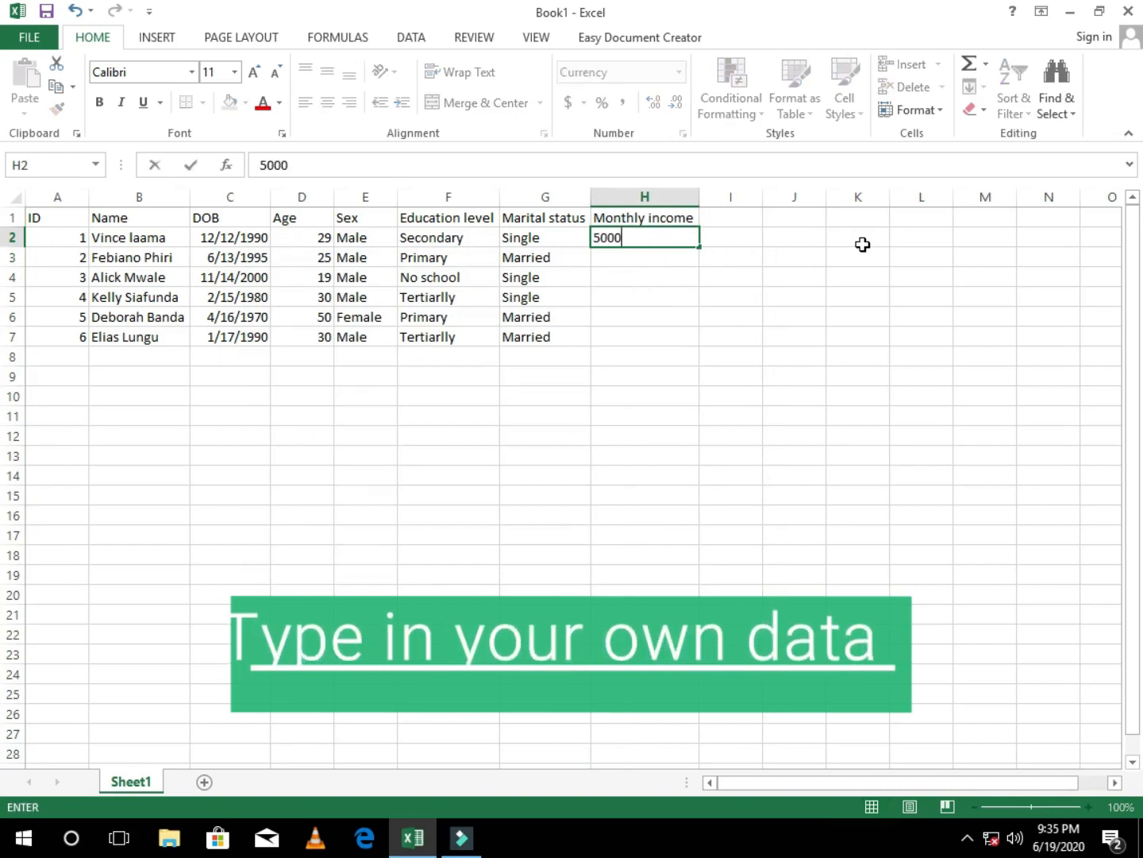
key("Return")
type("3500")
key("Return")
type("19901")
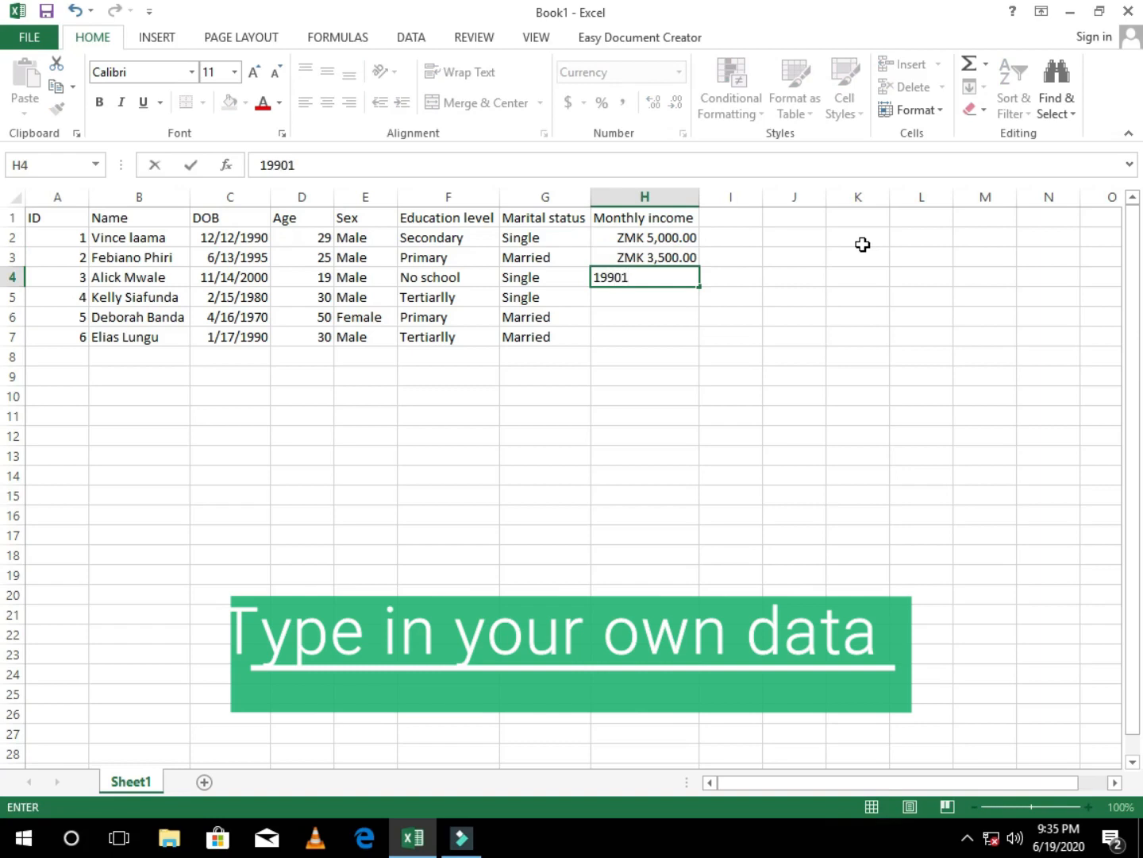
key("Return")
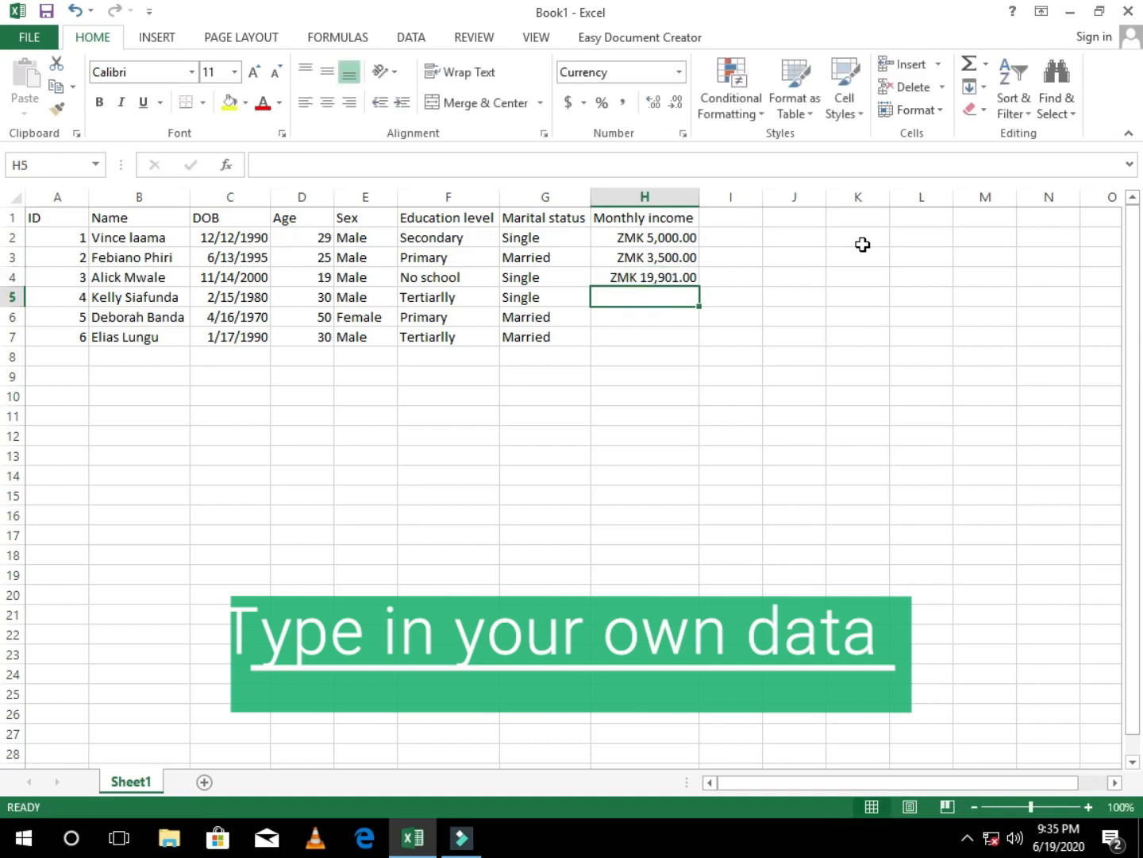
Step: Enter 1000, 78000 and 84848.08 in cells H5 to H7 of the Monthly income column
type("1000")
key("Return")
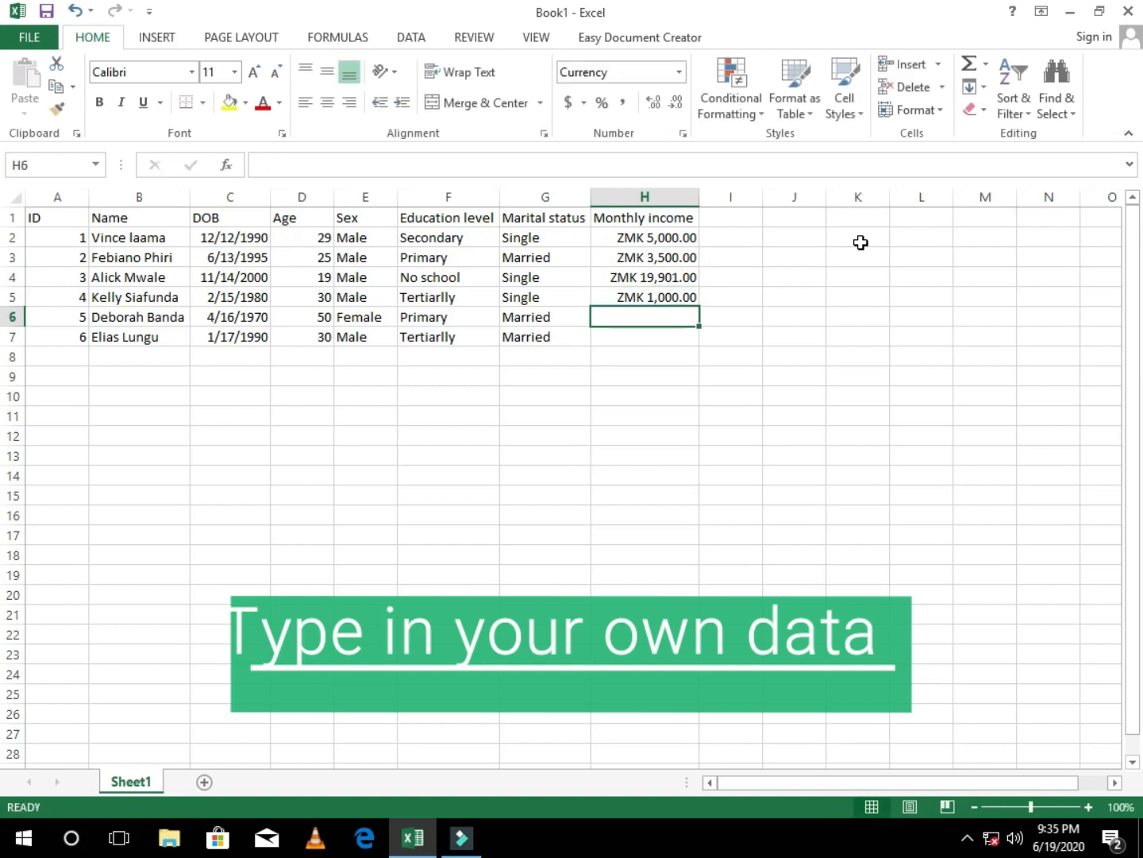
type("78000")
key("Return")
type("84")
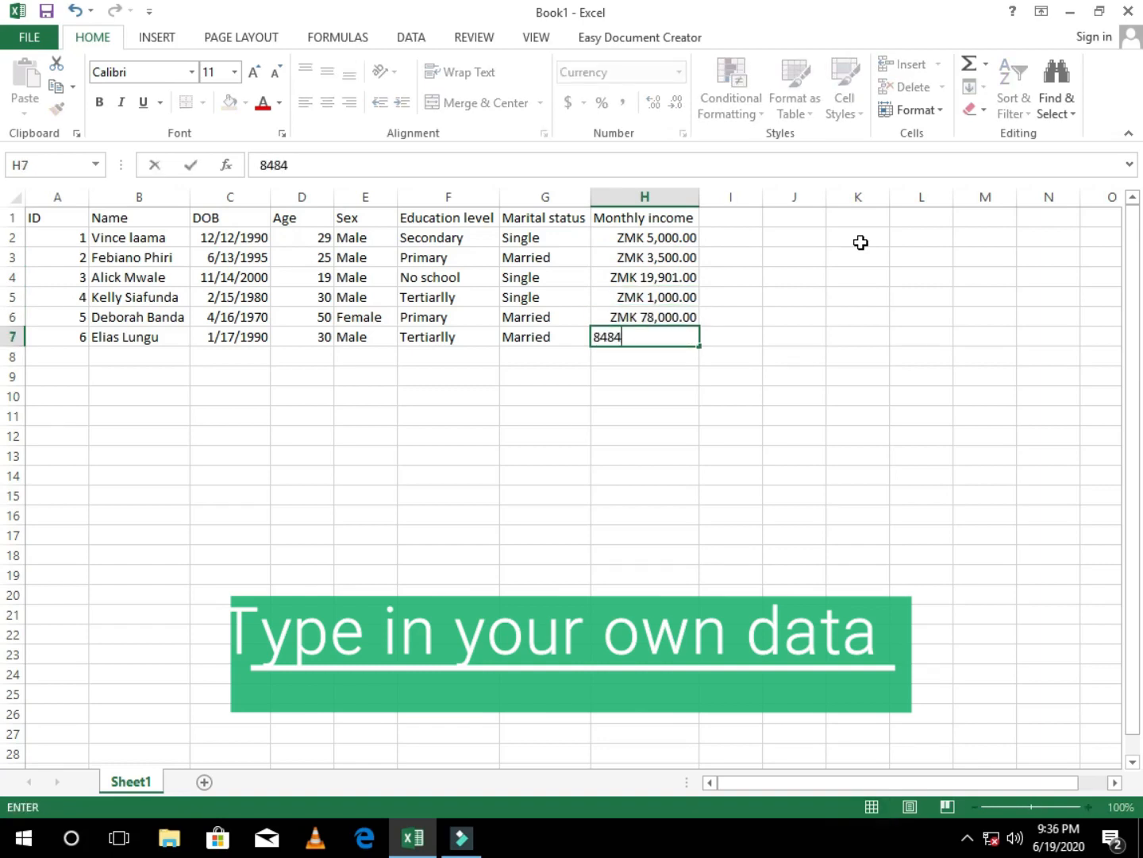
type(",848.08")
key("Return")
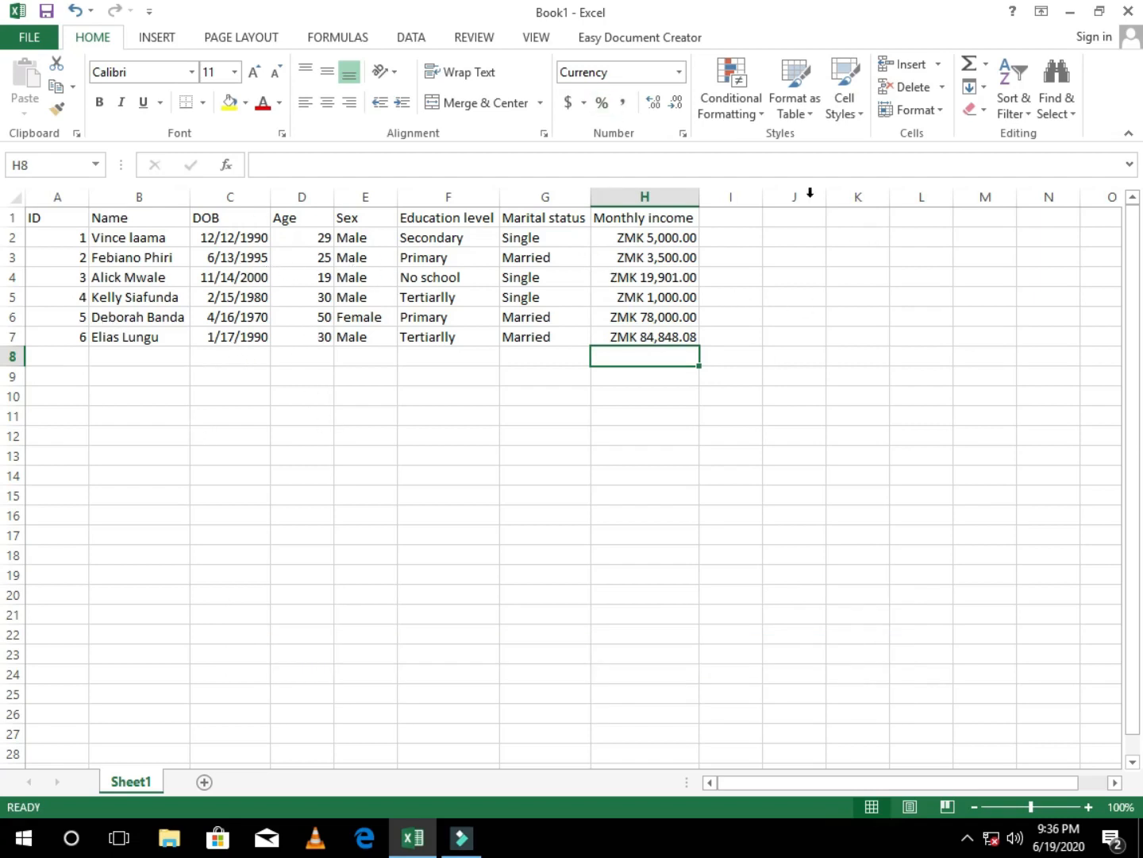
left_click(447, 315)
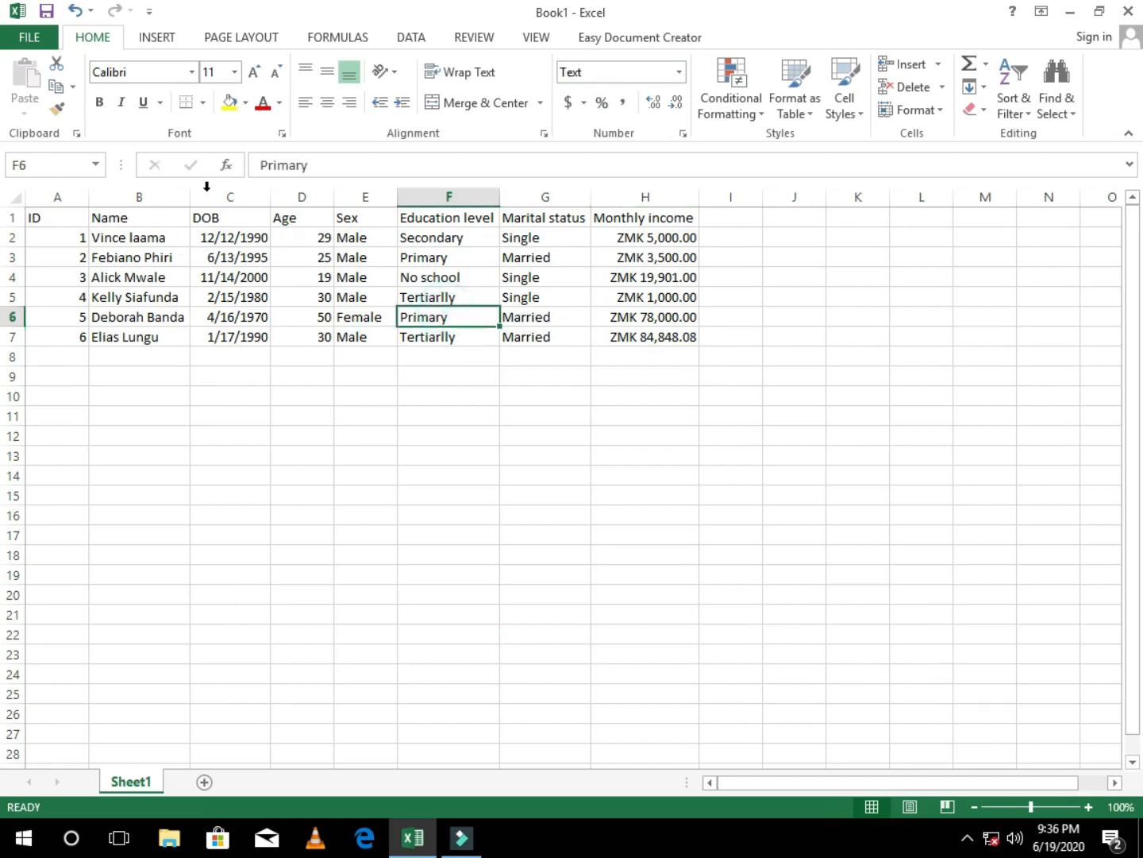
double_click(594, 192)
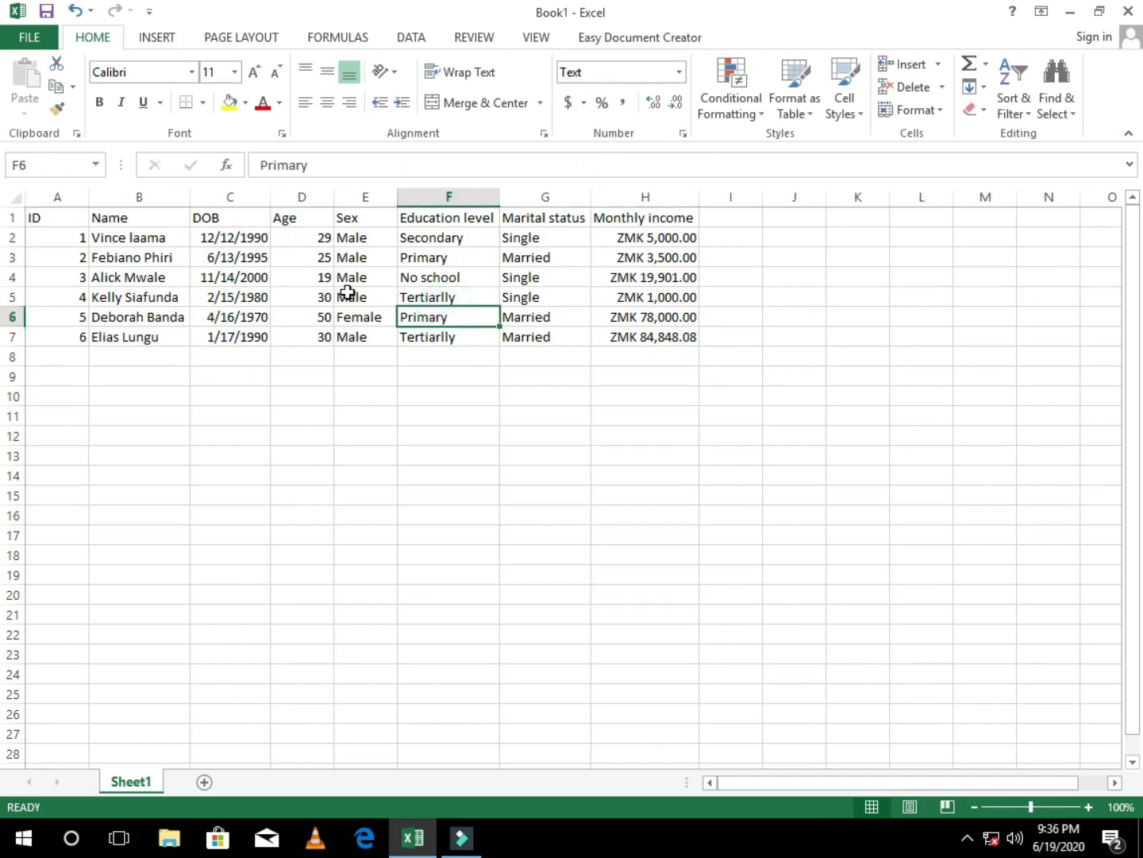